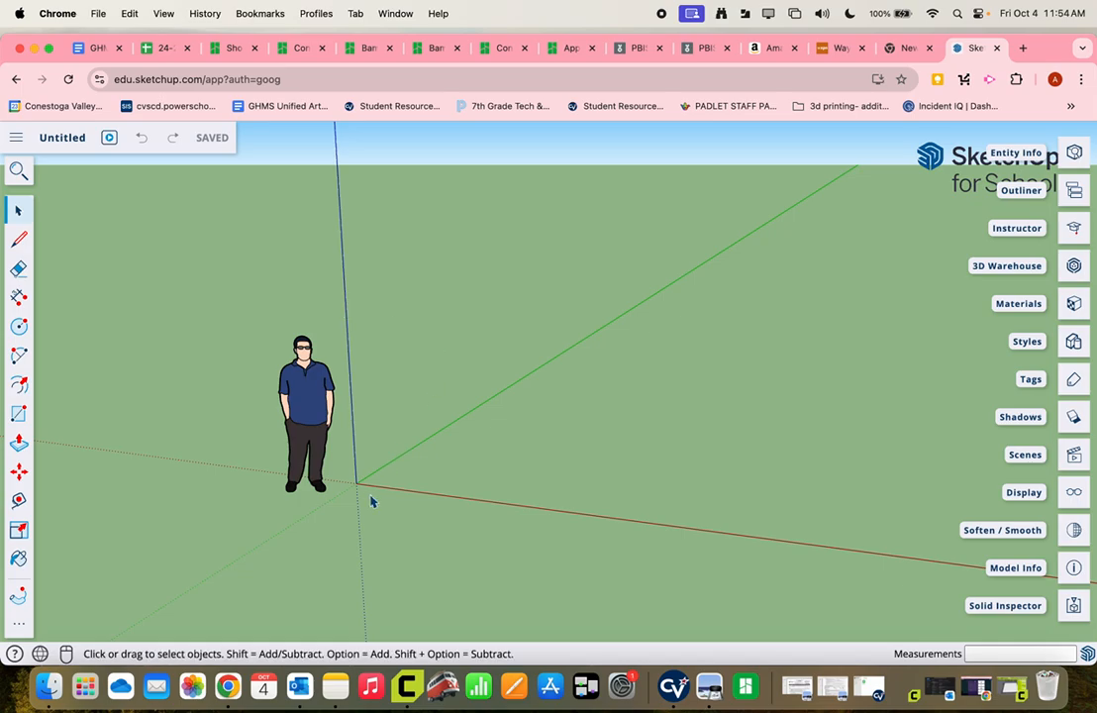
# Step: Draw a 65 × 25 mm rectangle on the ground plane, starting at the origin along the red axis
pyautogui.scroll(6, 354, 500)
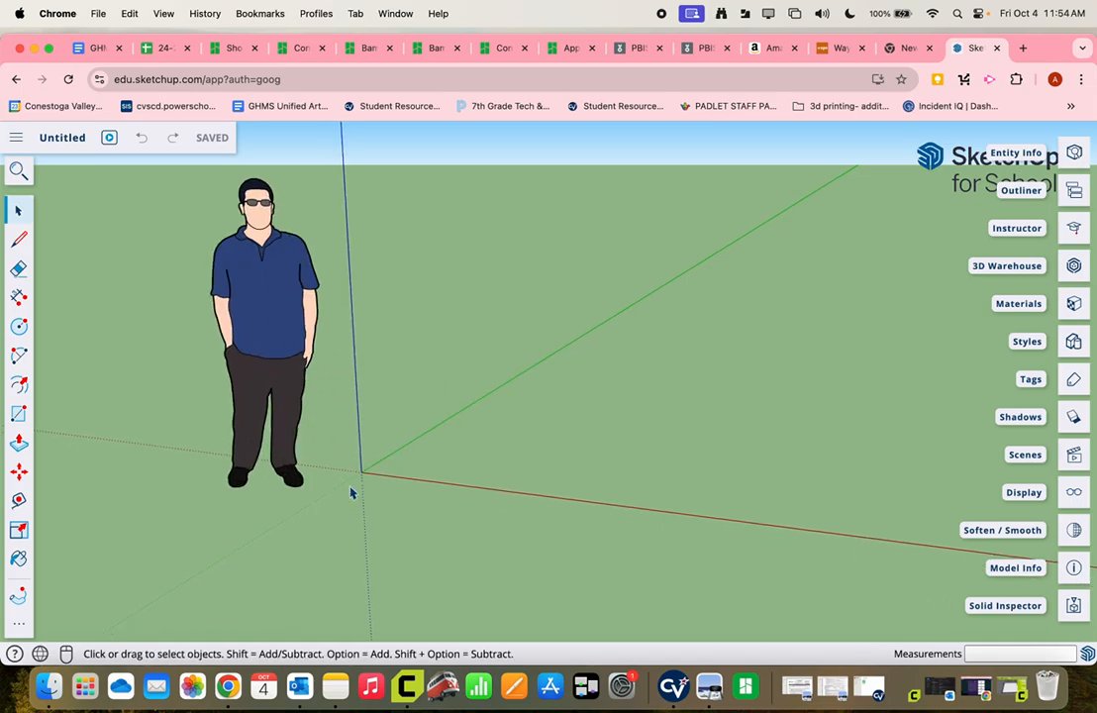
pyautogui.scroll(2, 363, 477)
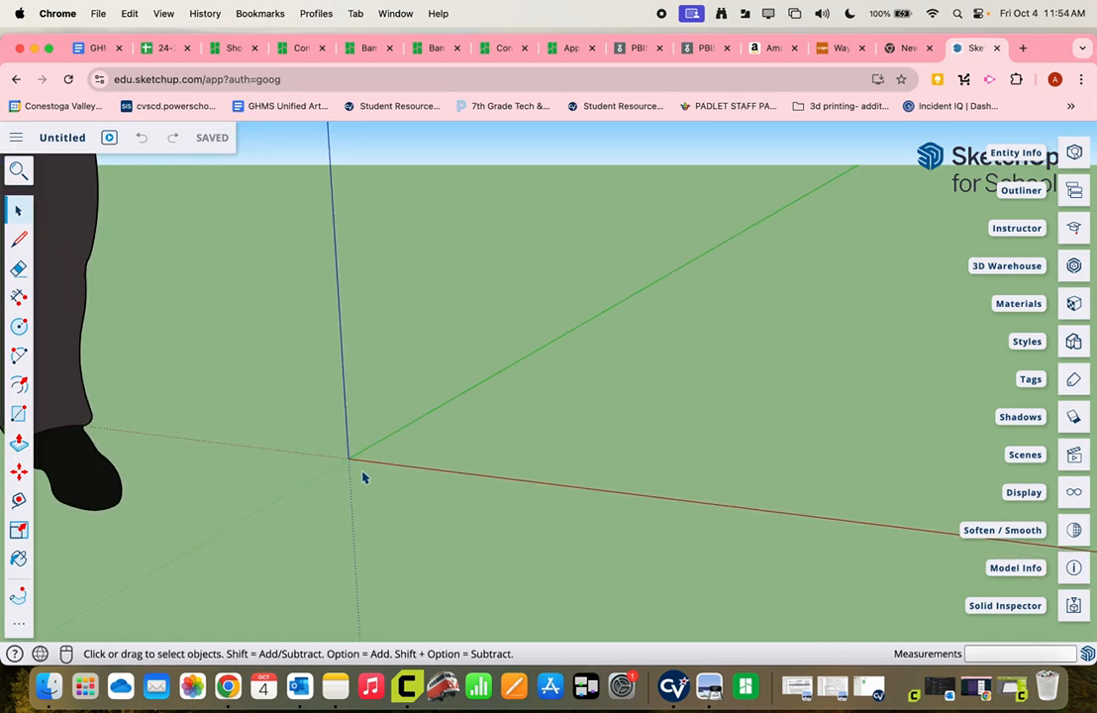
pyautogui.moveTo(326, 472); pyautogui.dragTo(329, 492, button='middle')
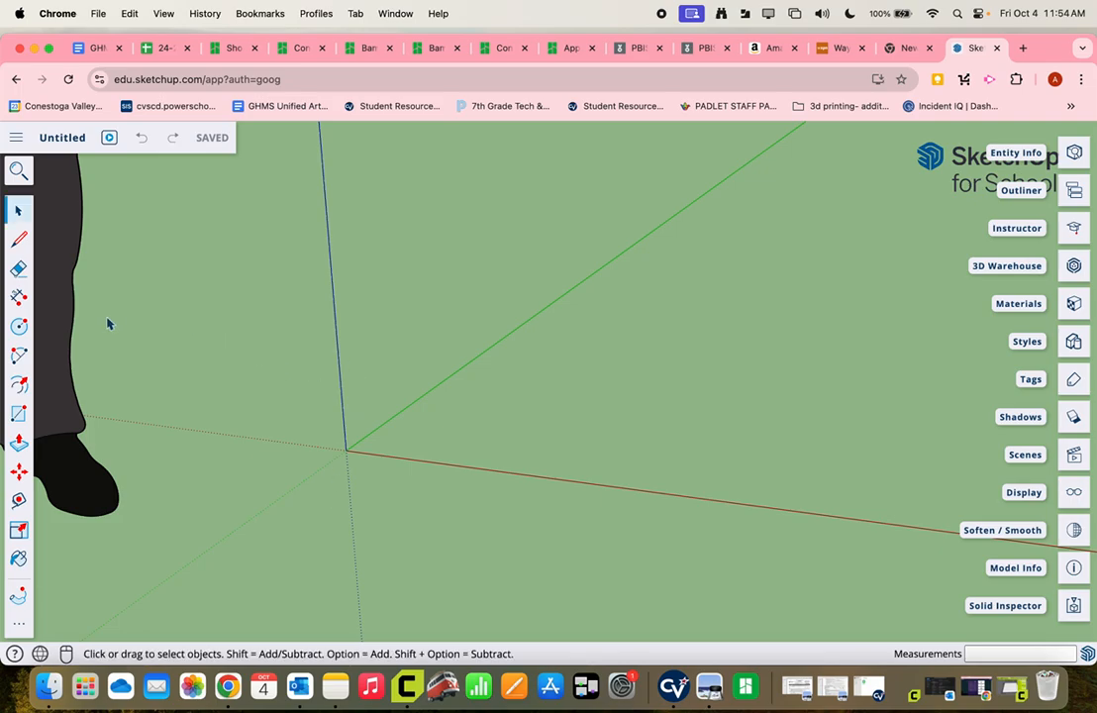
pyautogui.click(19, 413)
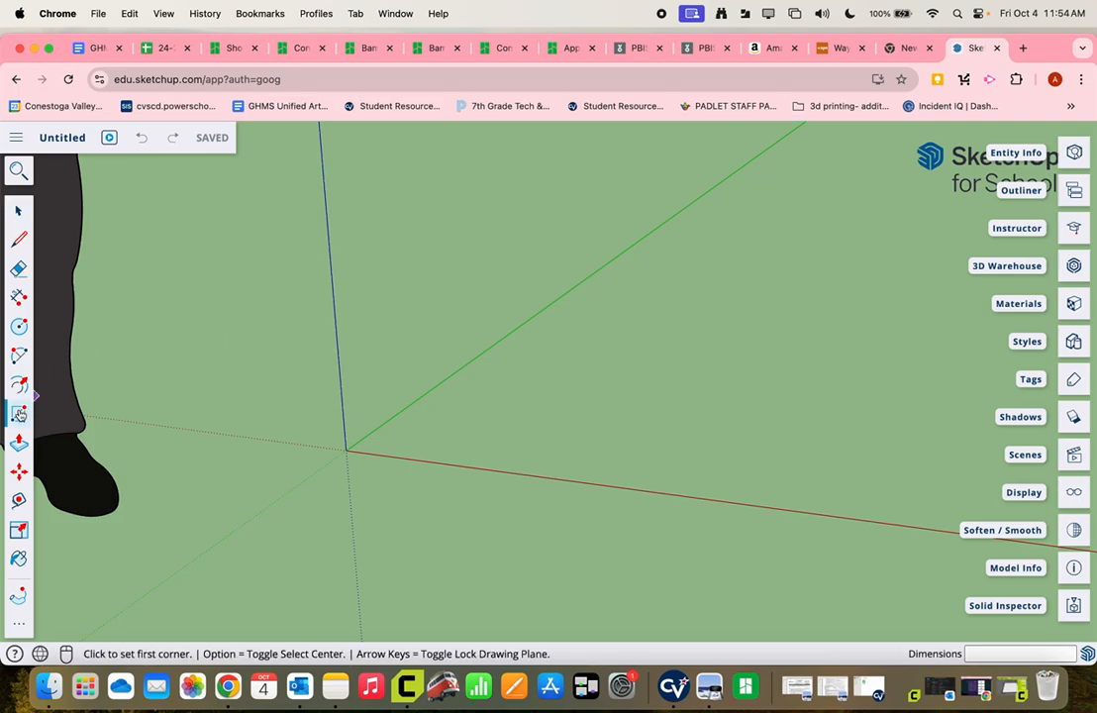
pyautogui.click(346, 447)
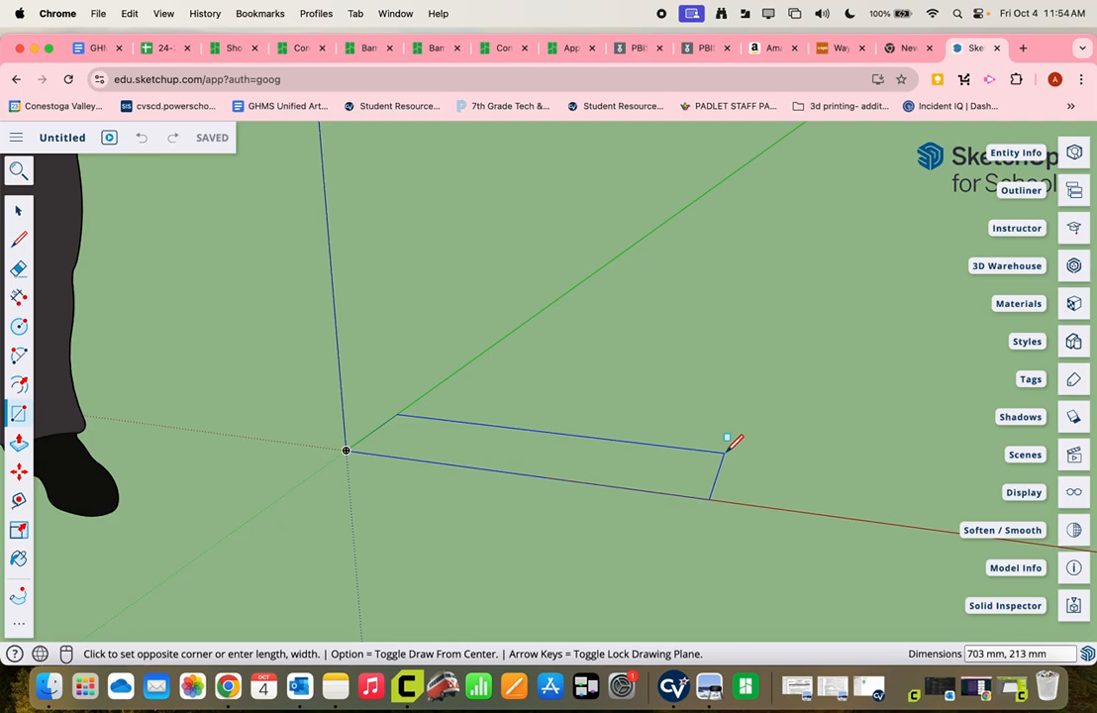
pyautogui.write('65,25')
pyautogui.press('Return')
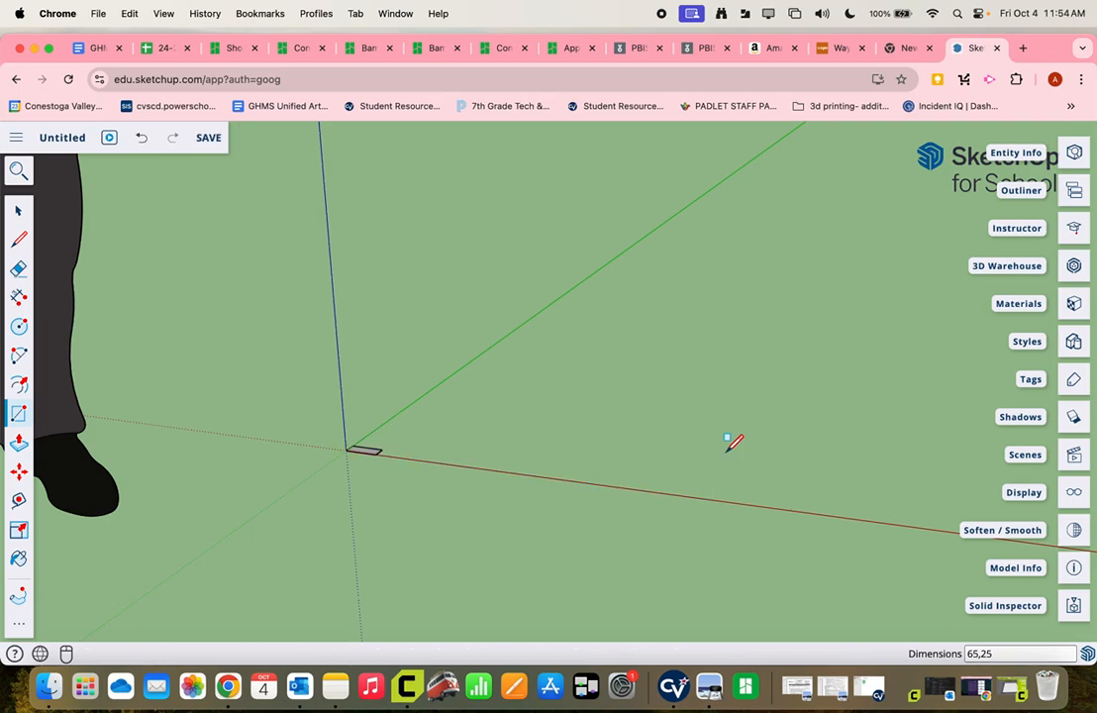
# Step: Place a guide line 4 mm inside the rectangle's short edge that lies on the green axis
pyautogui.scroll(3, 346, 447)
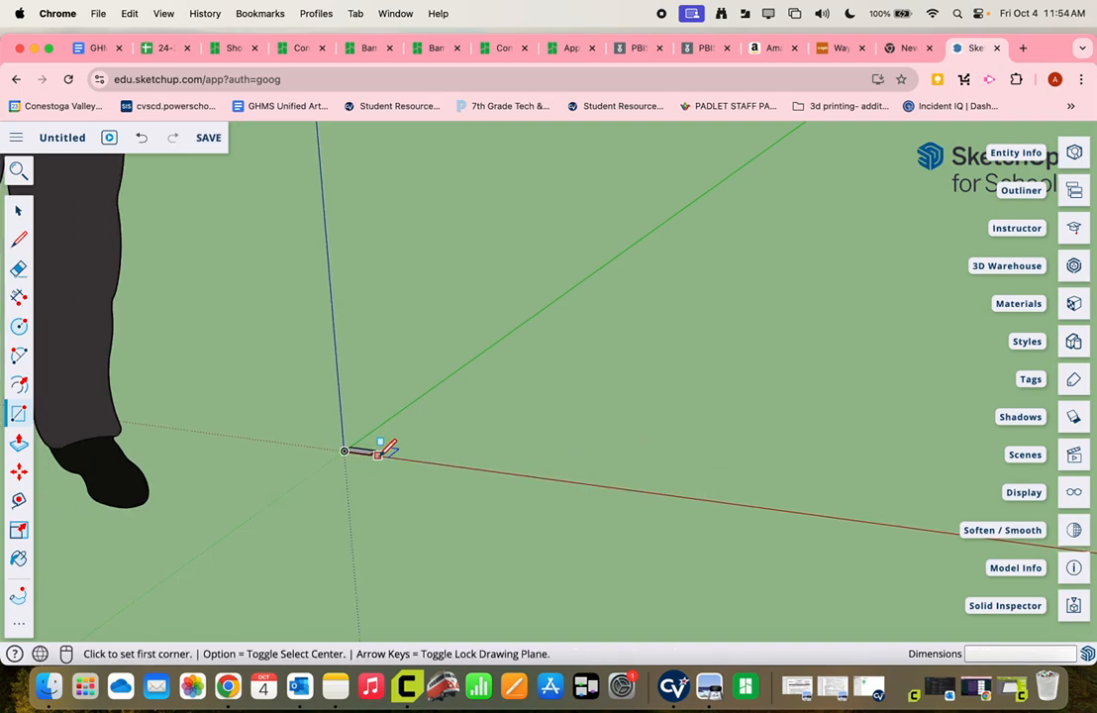
pyautogui.scroll(5, 353, 441)
pyautogui.moveTo(367, 433); pyautogui.dragTo(527, 502, button='middle')
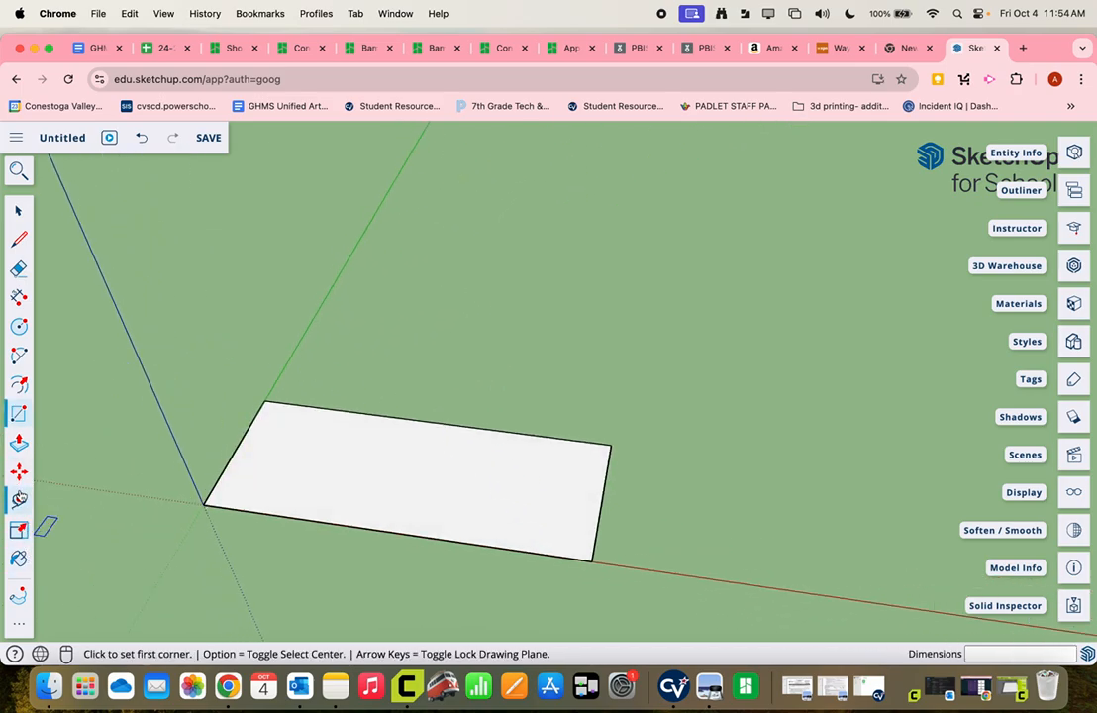
pyautogui.click(18, 501)
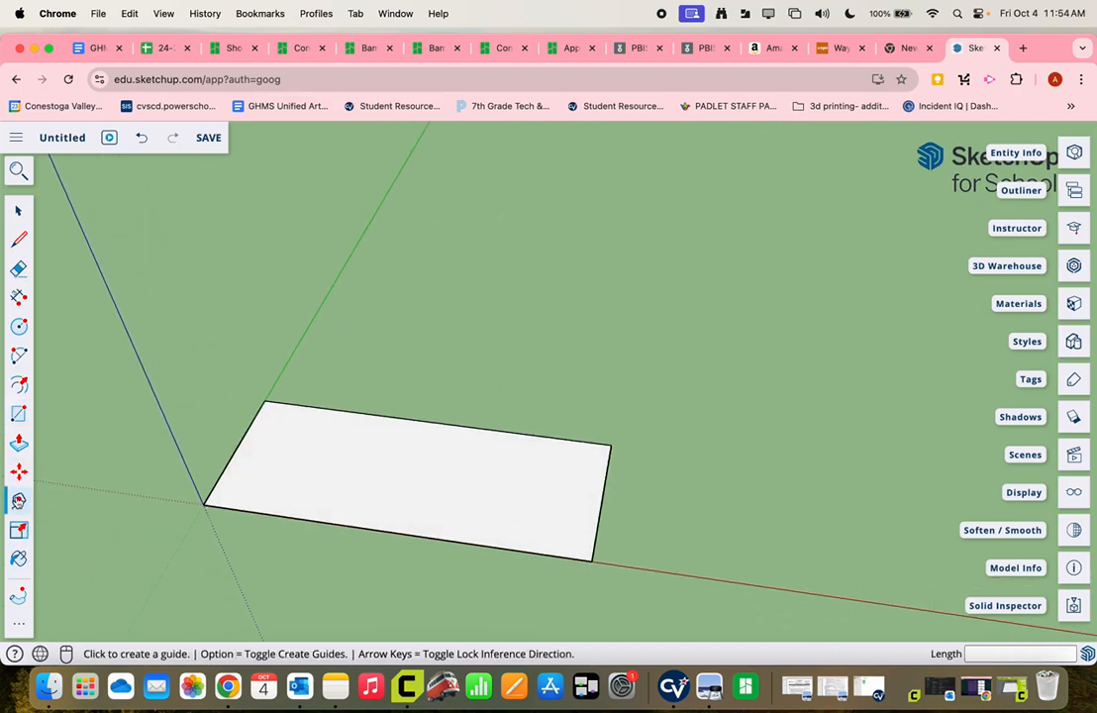
pyautogui.click(250, 424)
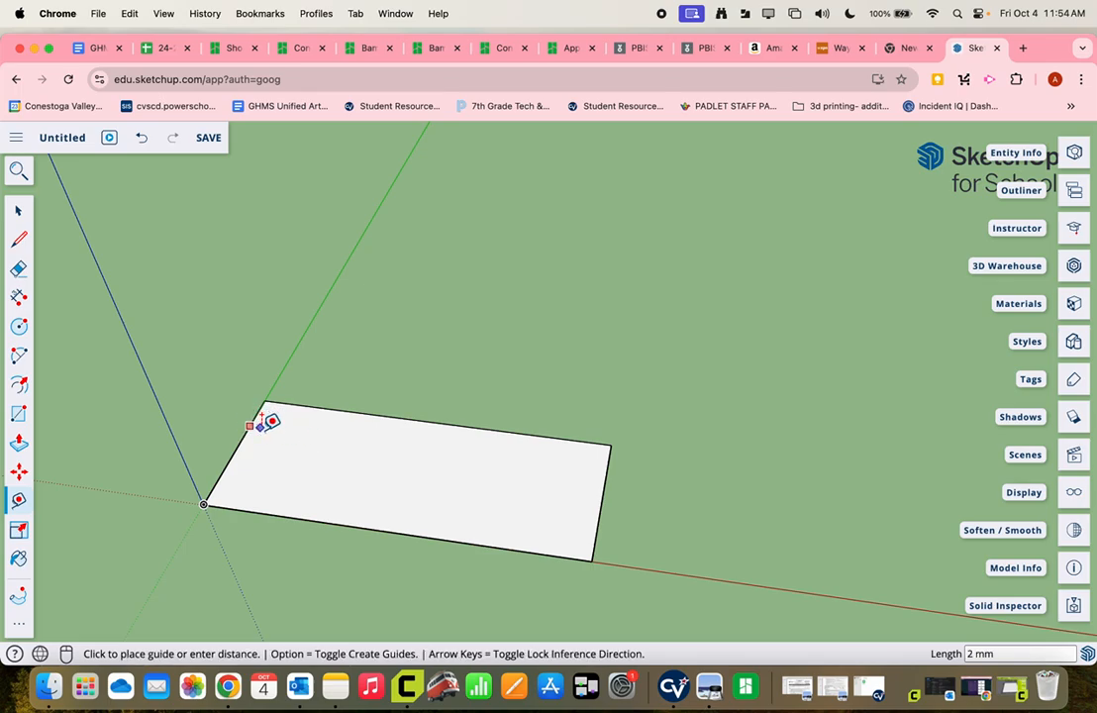
pyautogui.click(257, 426)
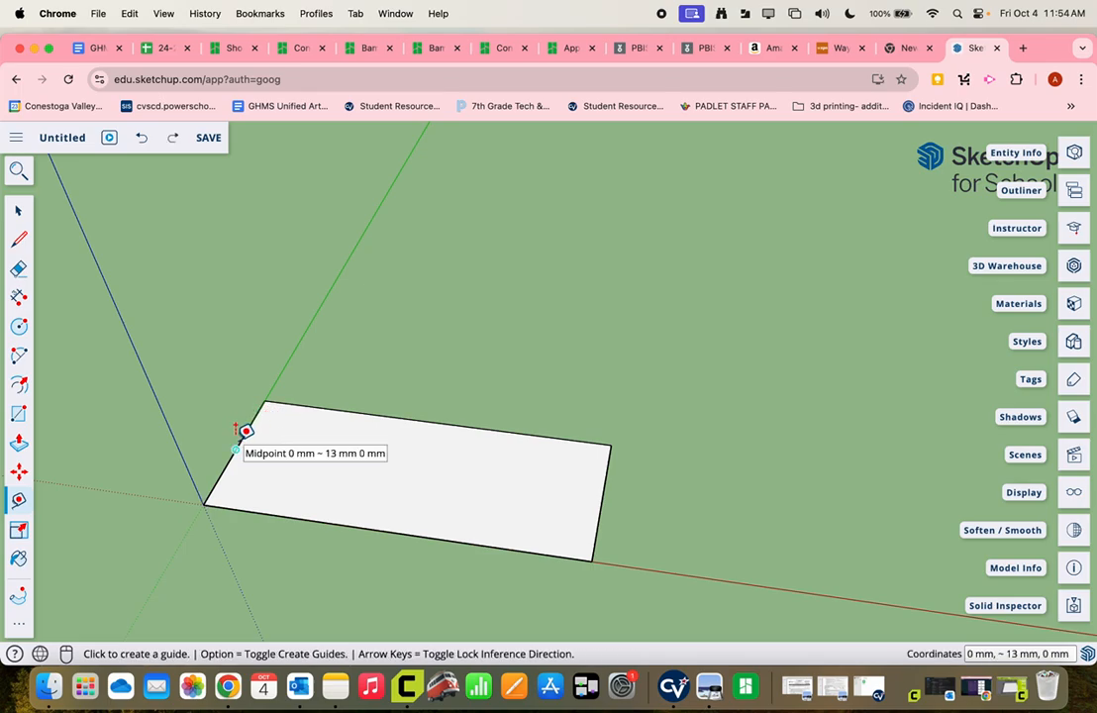
pyautogui.click(247, 428)
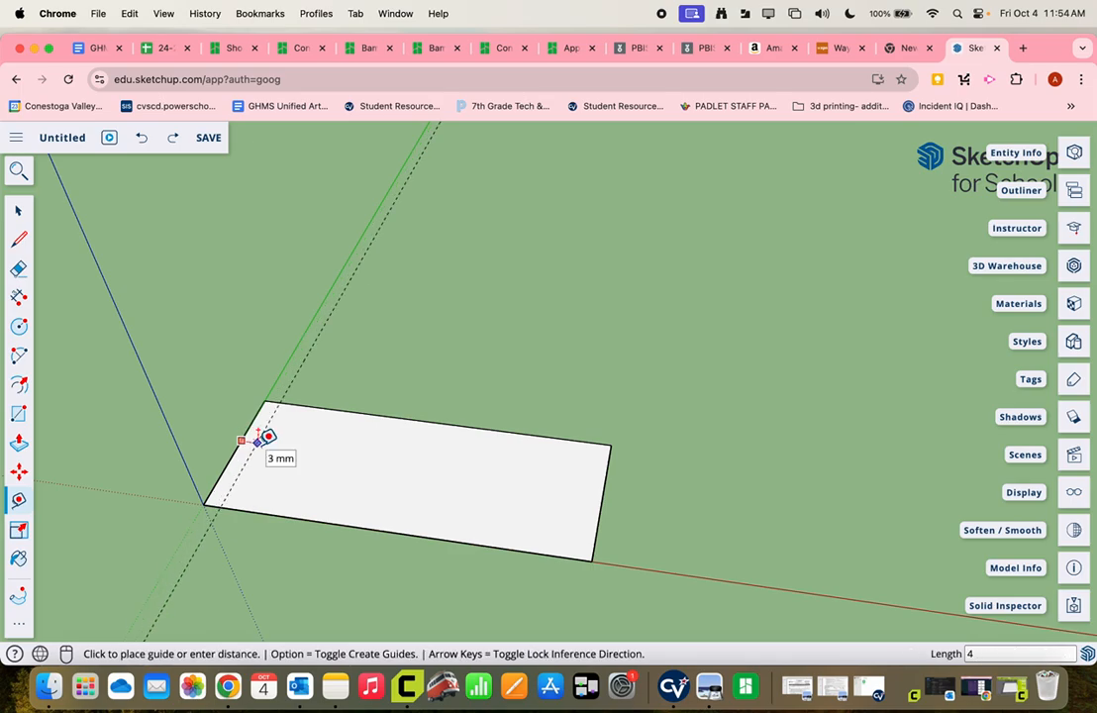
pyautogui.click(267, 437)
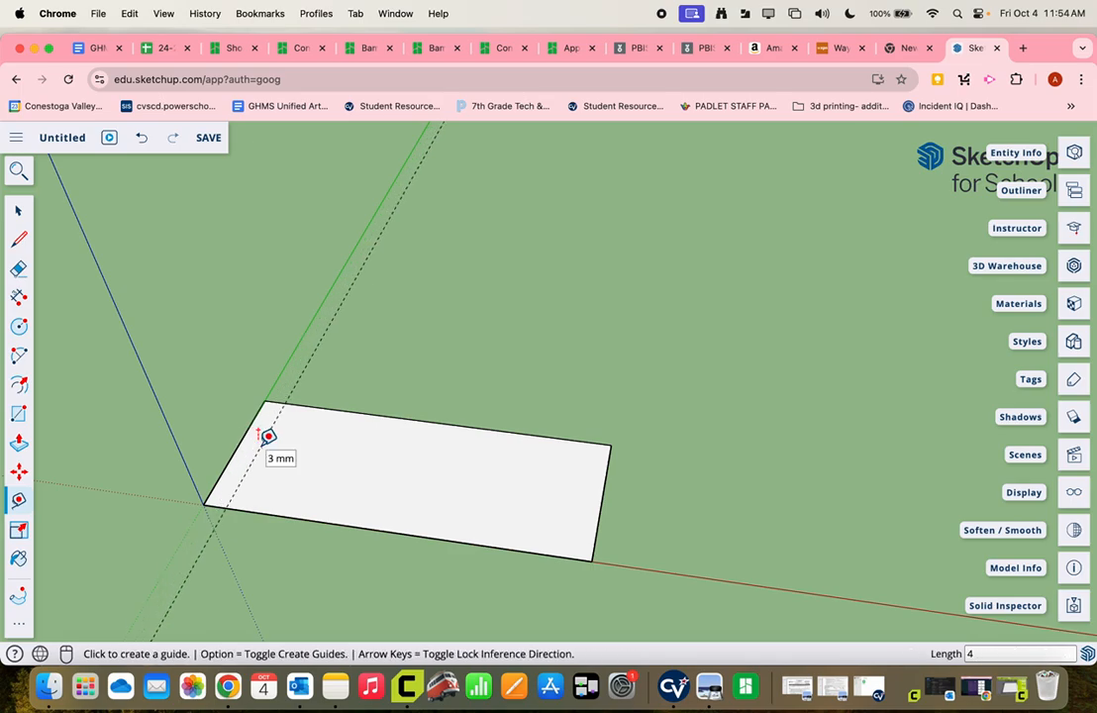
# Step: Add guide lines 4 mm inside the rectangle's back long edge, far short edge and front long edge
pyautogui.click(323, 414)
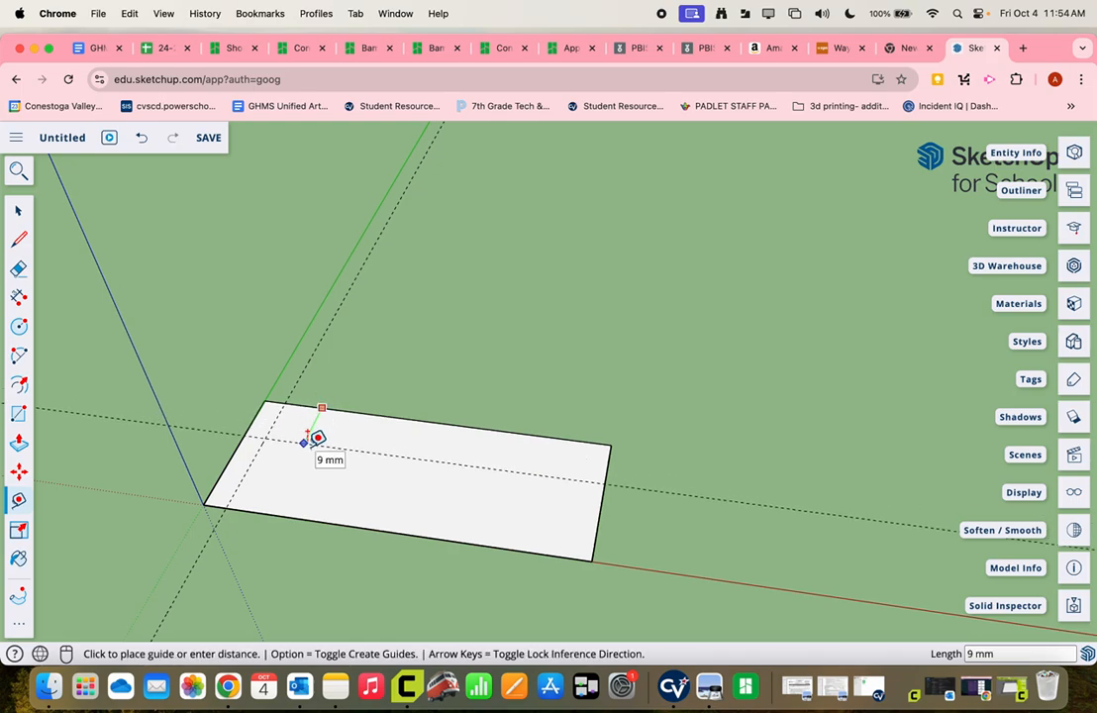
pyautogui.press('Return')
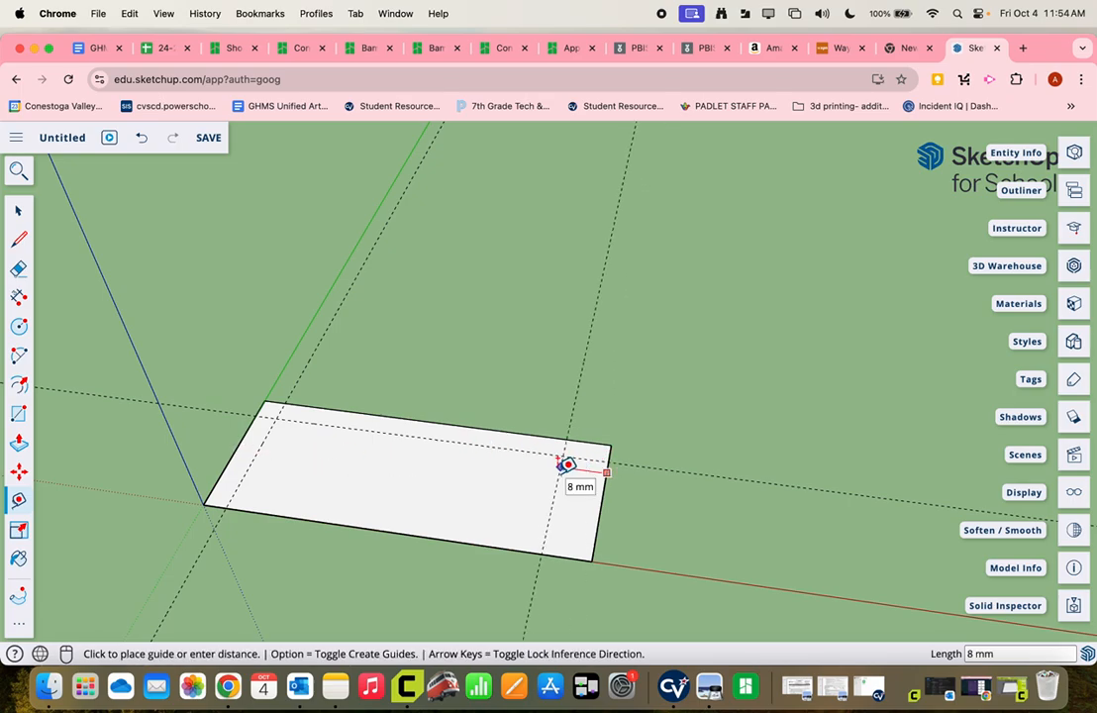
pyautogui.write('4')
pyautogui.press('Return')
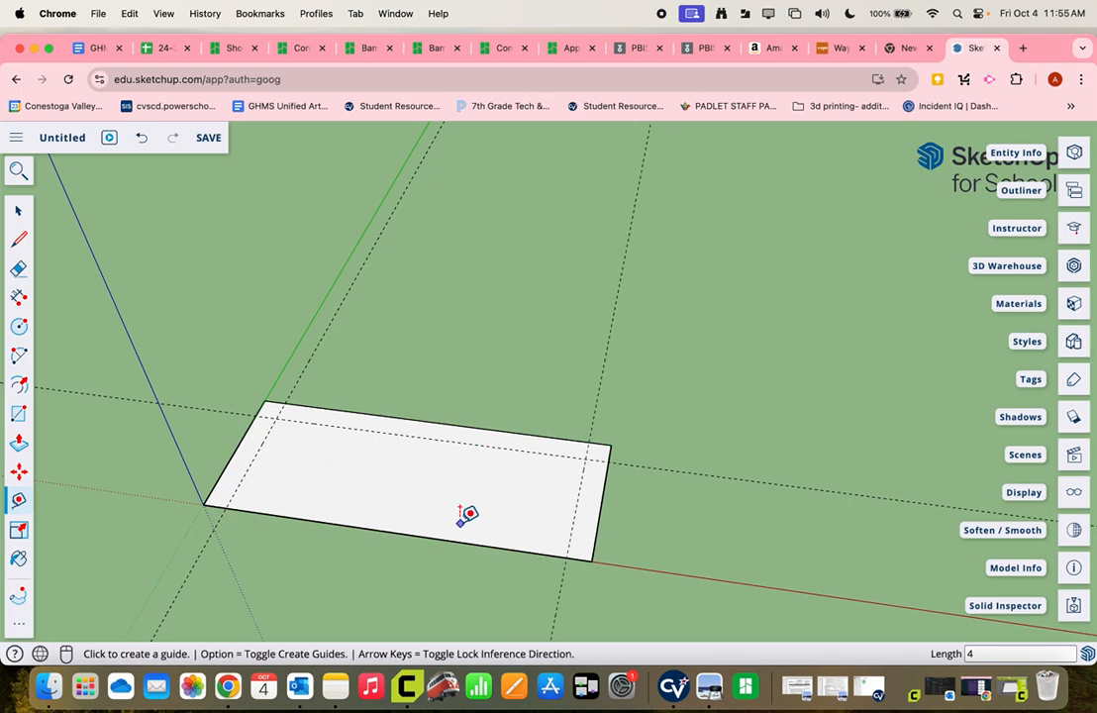
pyautogui.click(481, 535)
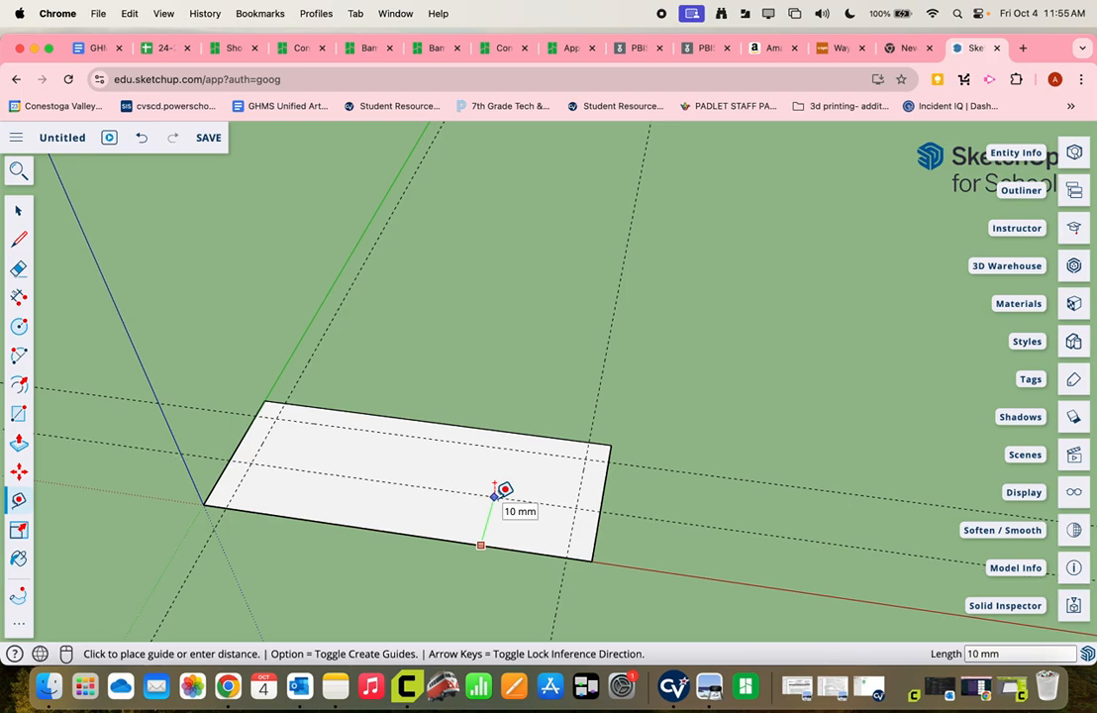
pyautogui.click(502, 489)
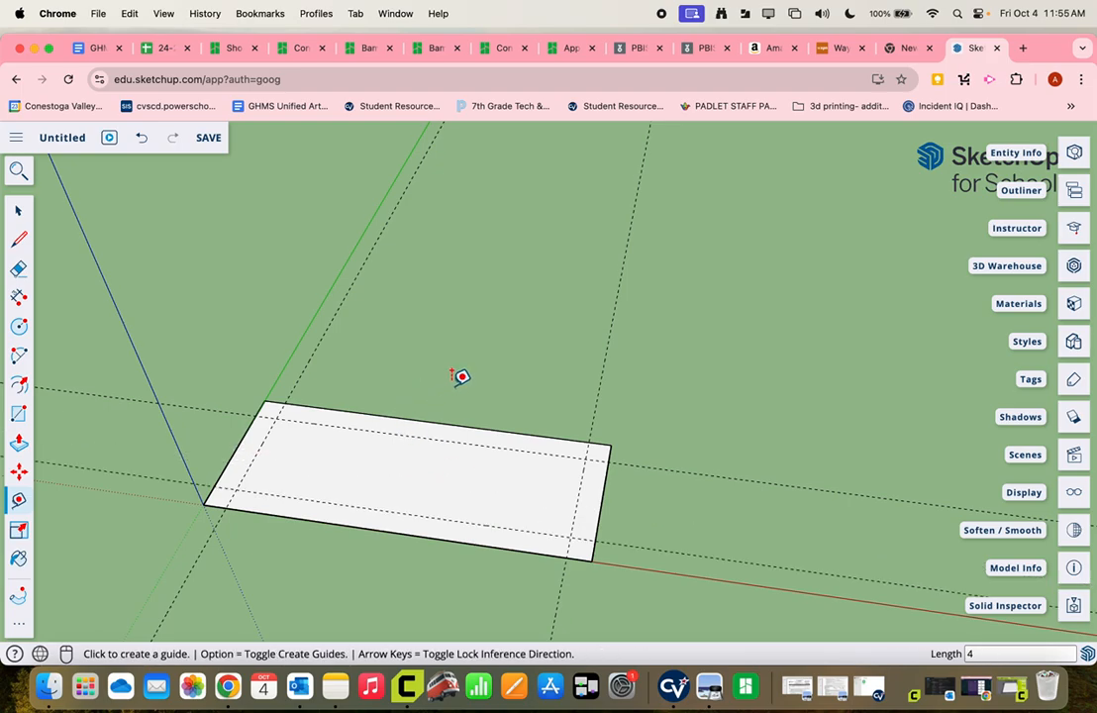
# Step: Round the rectangle's back corner on the green axis with a 3 Point Arc between the guide intersections on its edges
pyautogui.moveTo(460, 376); pyautogui.dragTo(456, 416, button='middle')
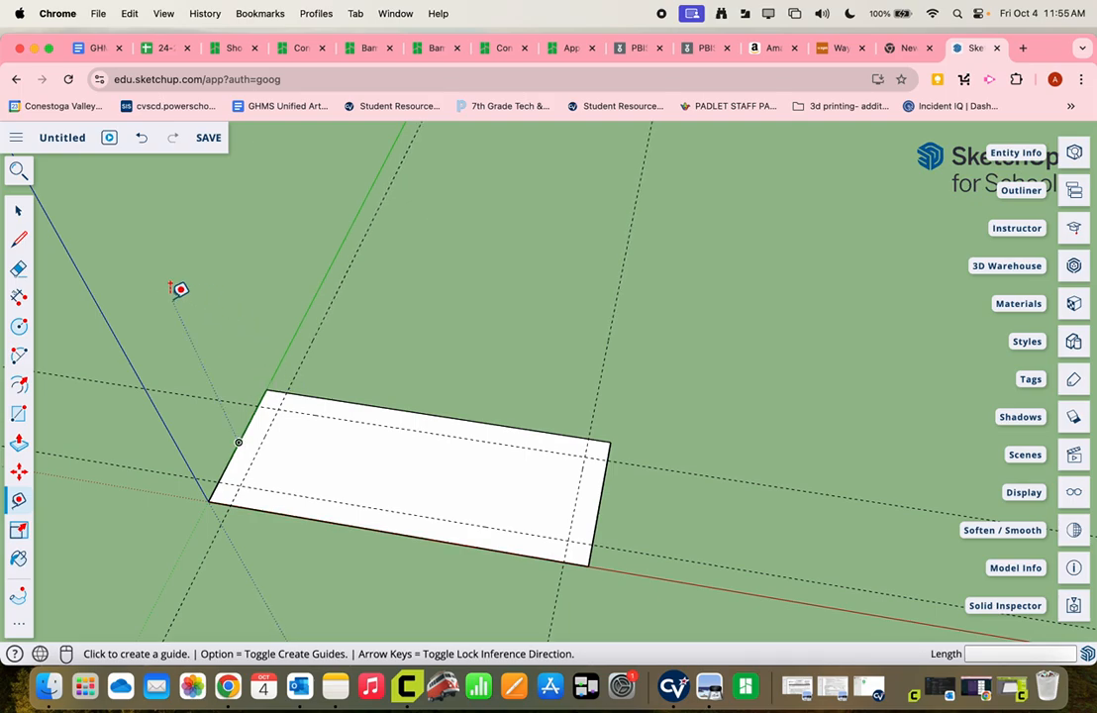
pyautogui.click(22, 624)
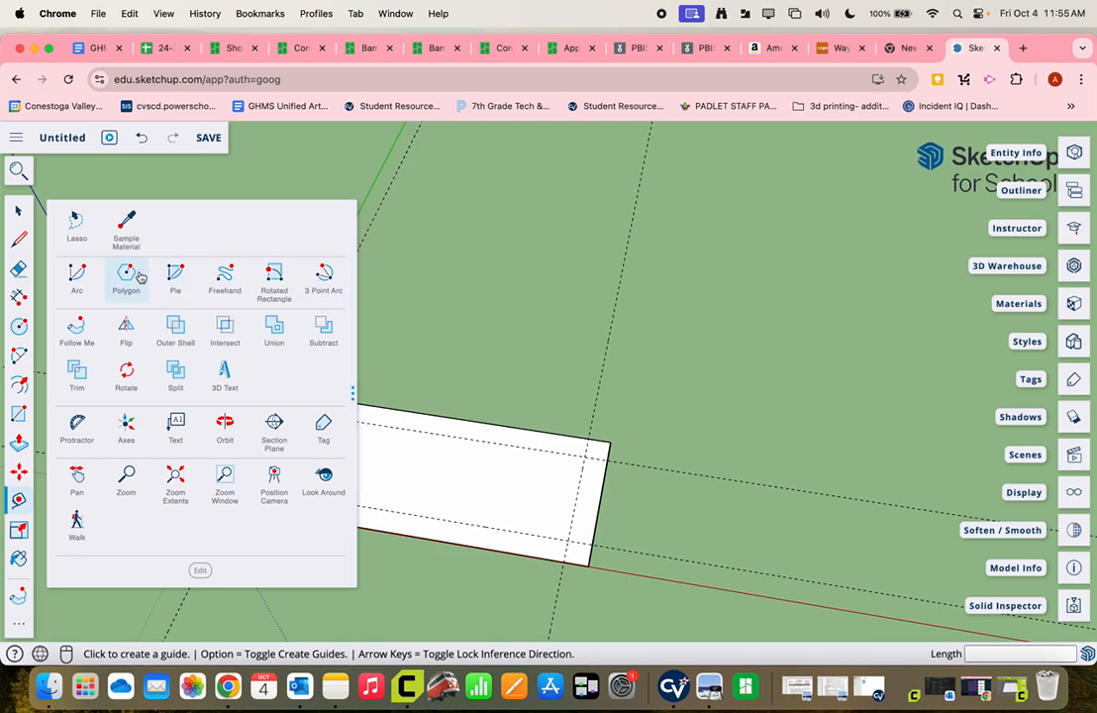
pyautogui.click(88, 280)
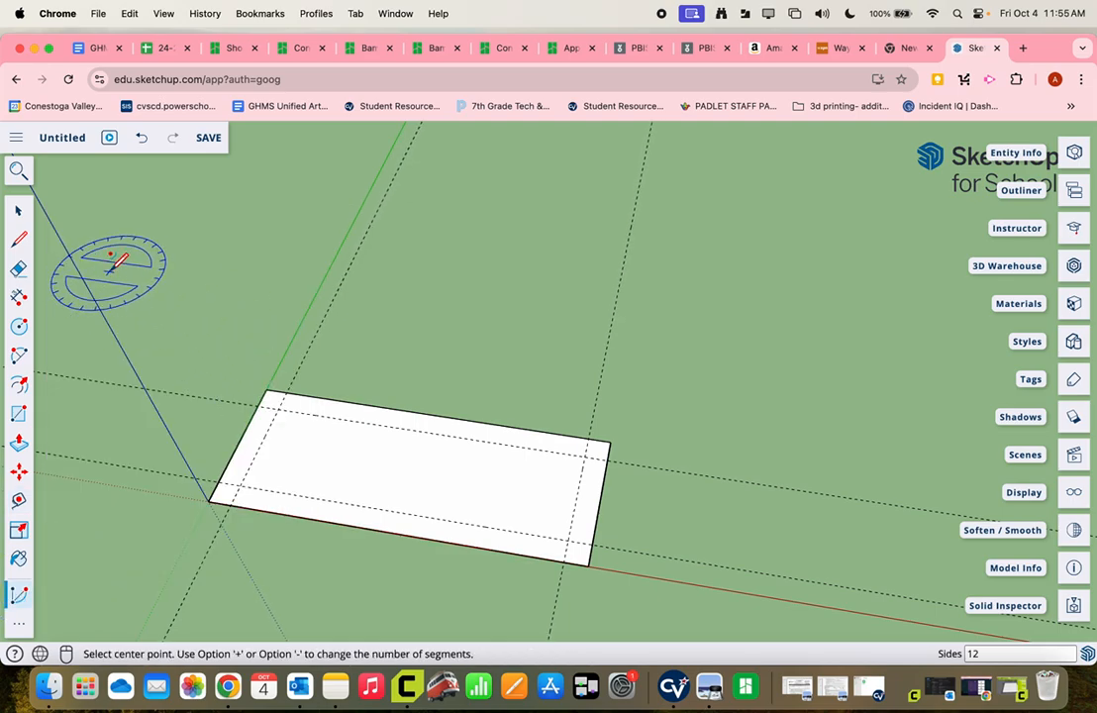
pyautogui.click(24, 616)
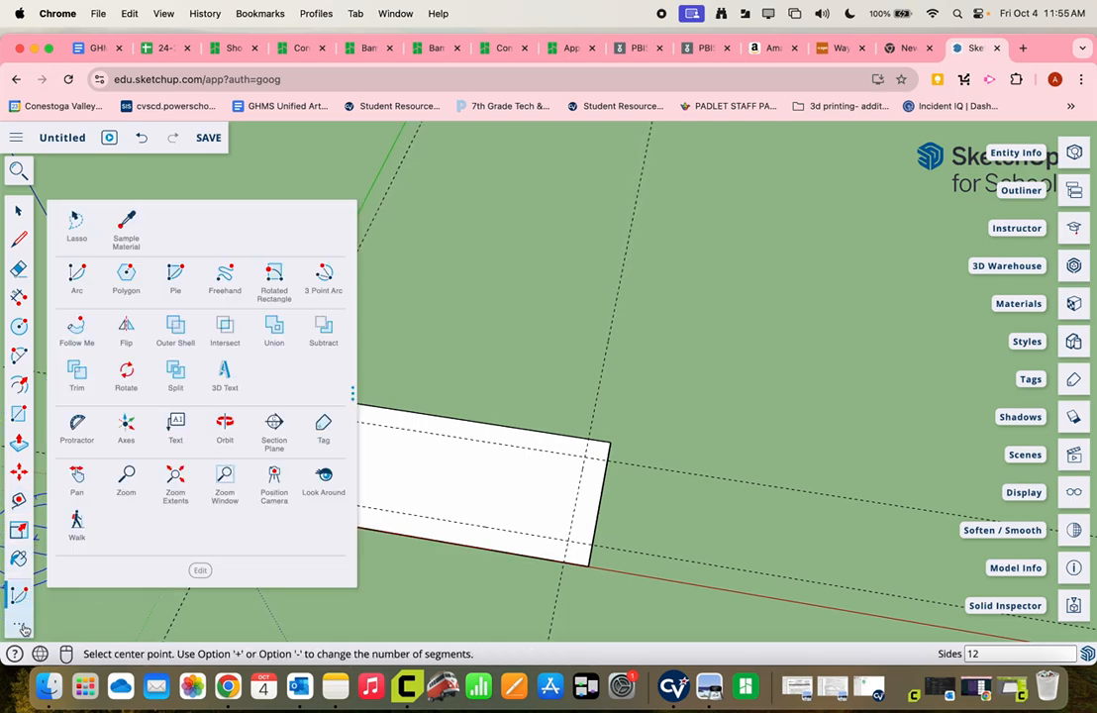
pyautogui.click(321, 273)
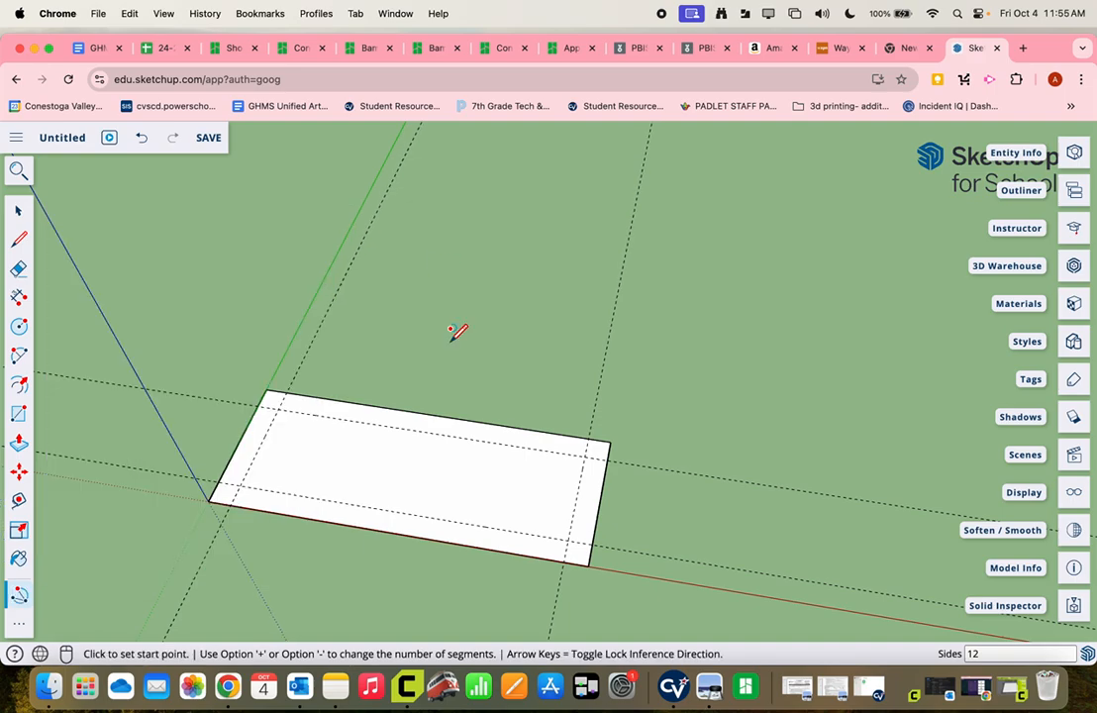
pyautogui.click(263, 396)
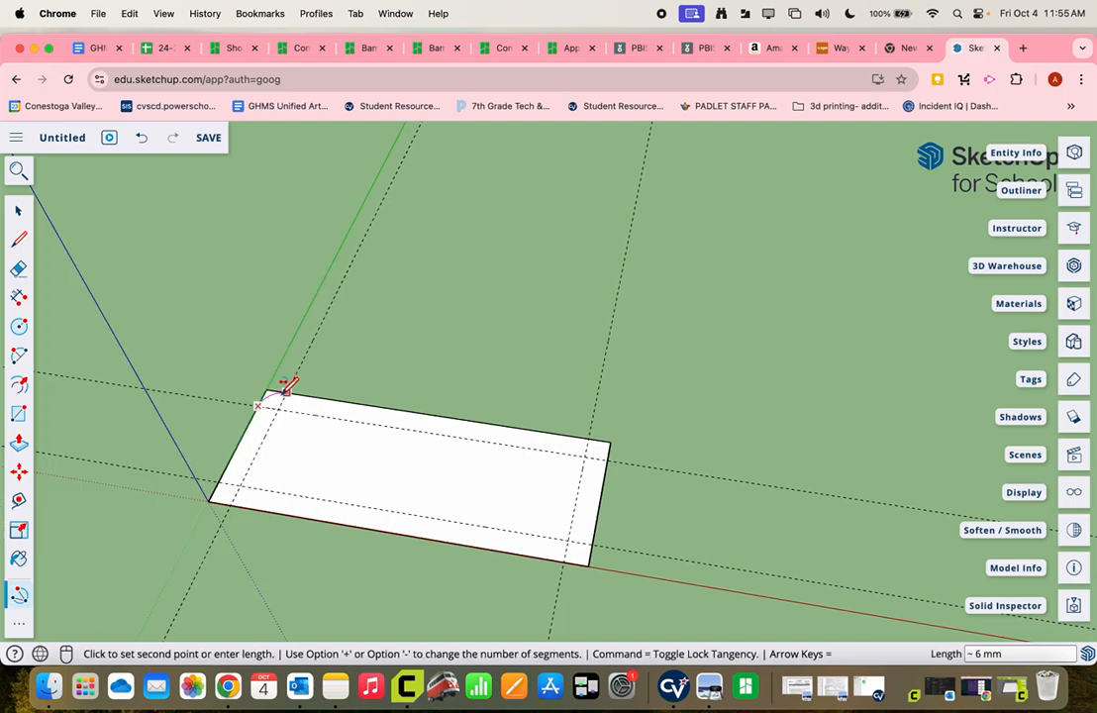
pyautogui.click(286, 382)
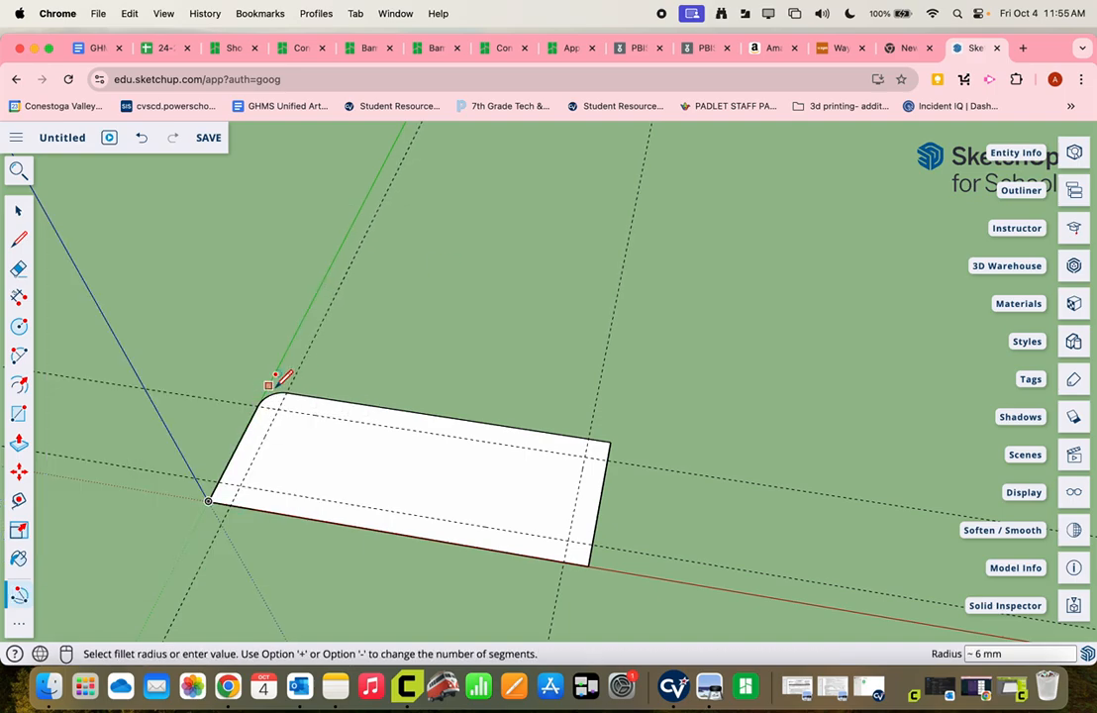
pyautogui.click(384, 342)
# Step: Round both corners of the rectangle's far short edge with arcs between the guide intersections
pyautogui.moveTo(385, 342); pyautogui.dragTo(451, 431, button='middle')
pyautogui.scroll(-2, 574, 485)
pyautogui.scroll(3, 569, 479)
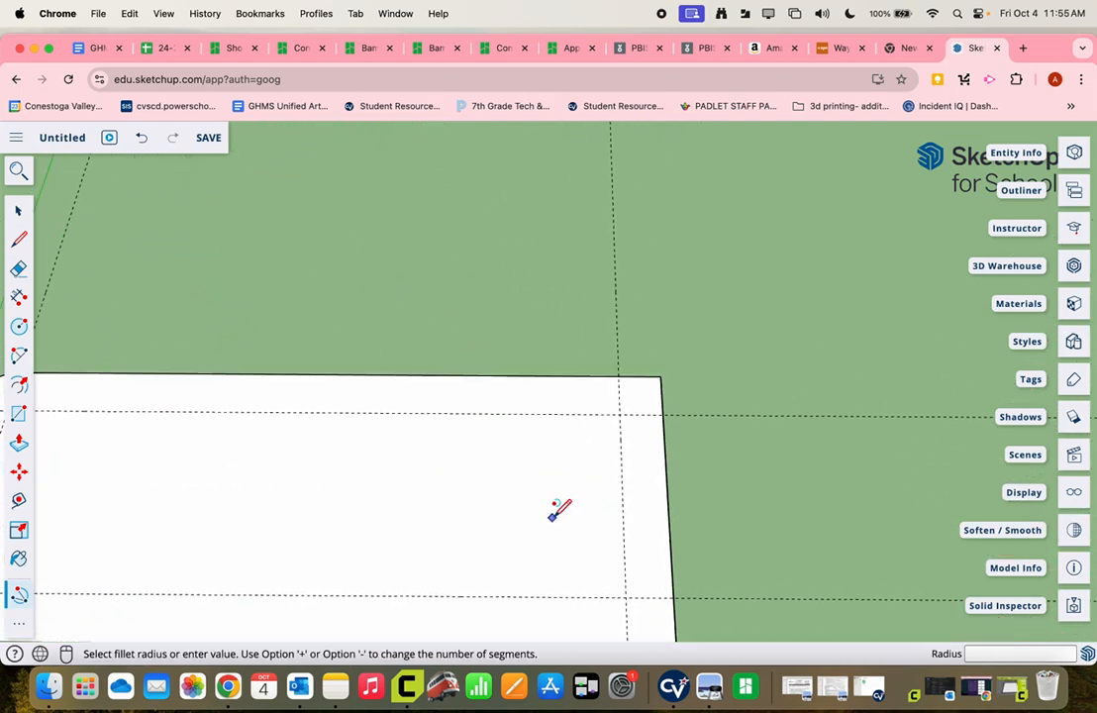
pyautogui.moveTo(558, 509); pyautogui.dragTo(715, 355, button='middle')
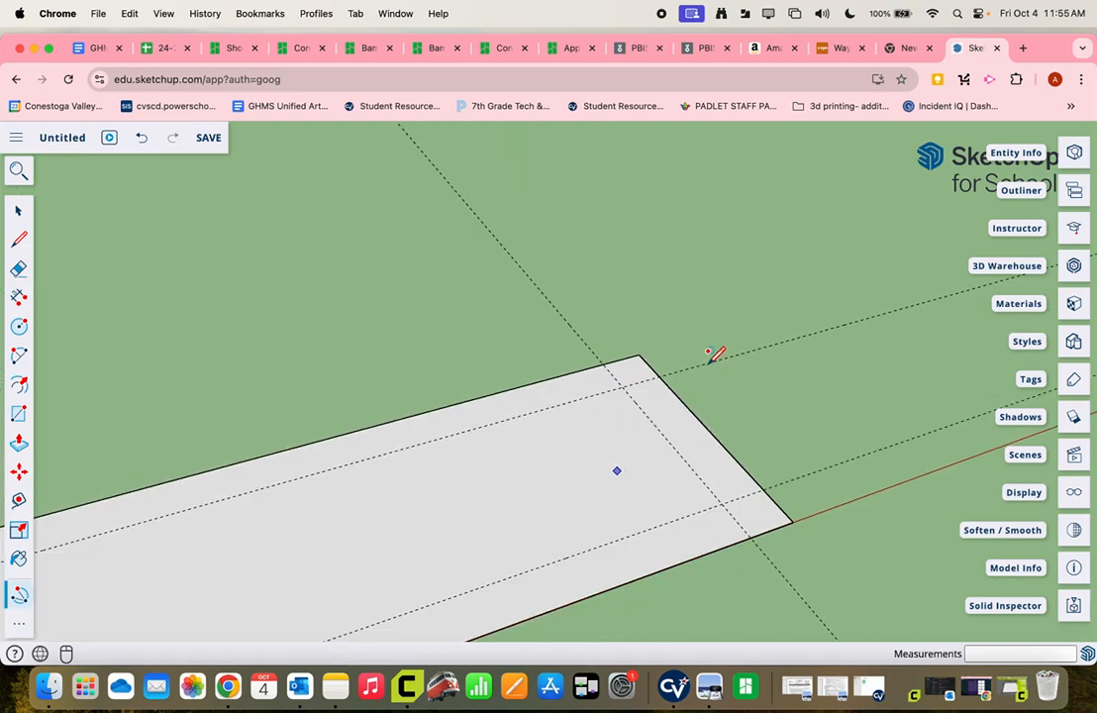
pyautogui.click(595, 364)
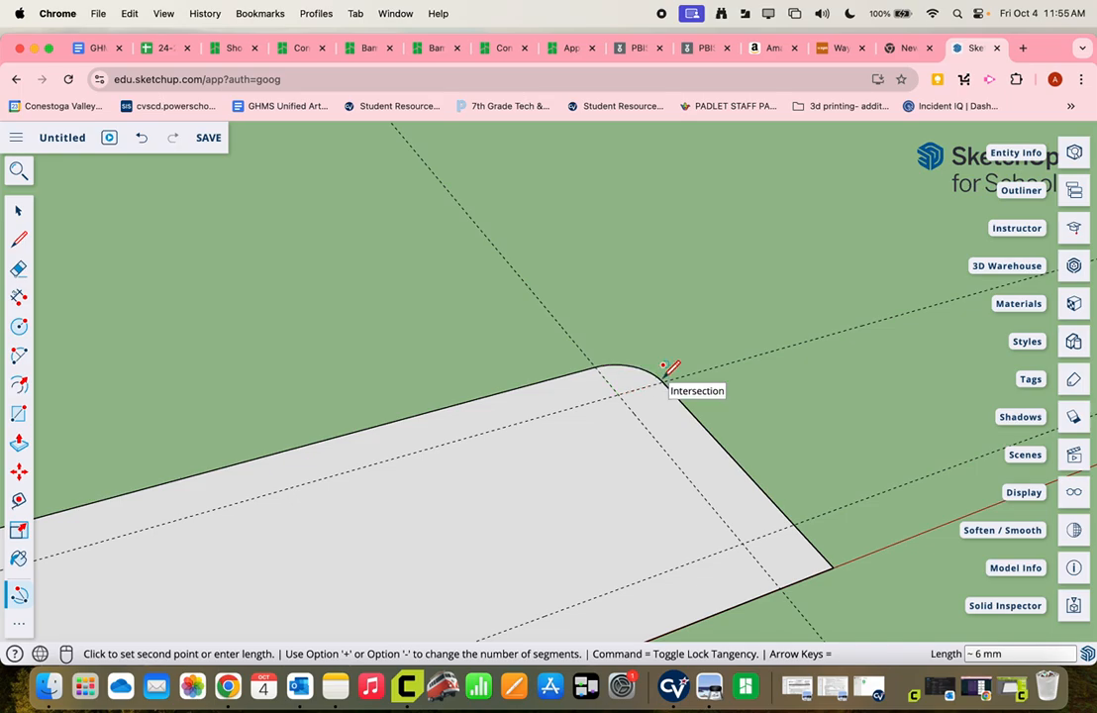
pyautogui.click(664, 372)
pyautogui.click(795, 521)
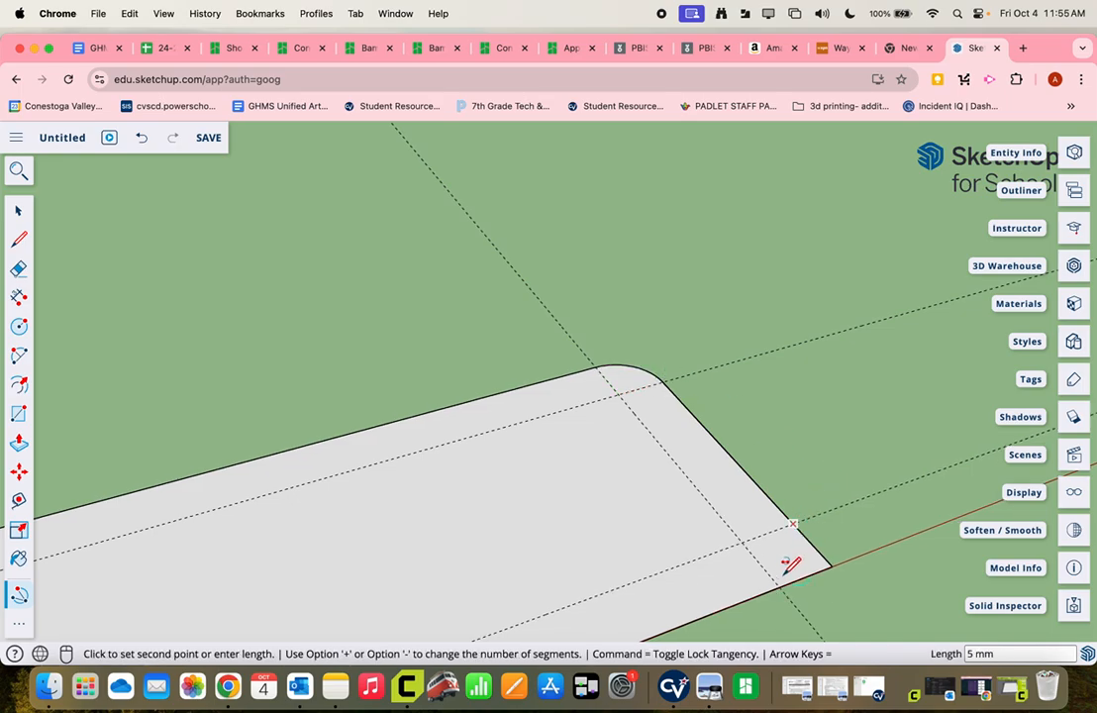
pyautogui.click(782, 574)
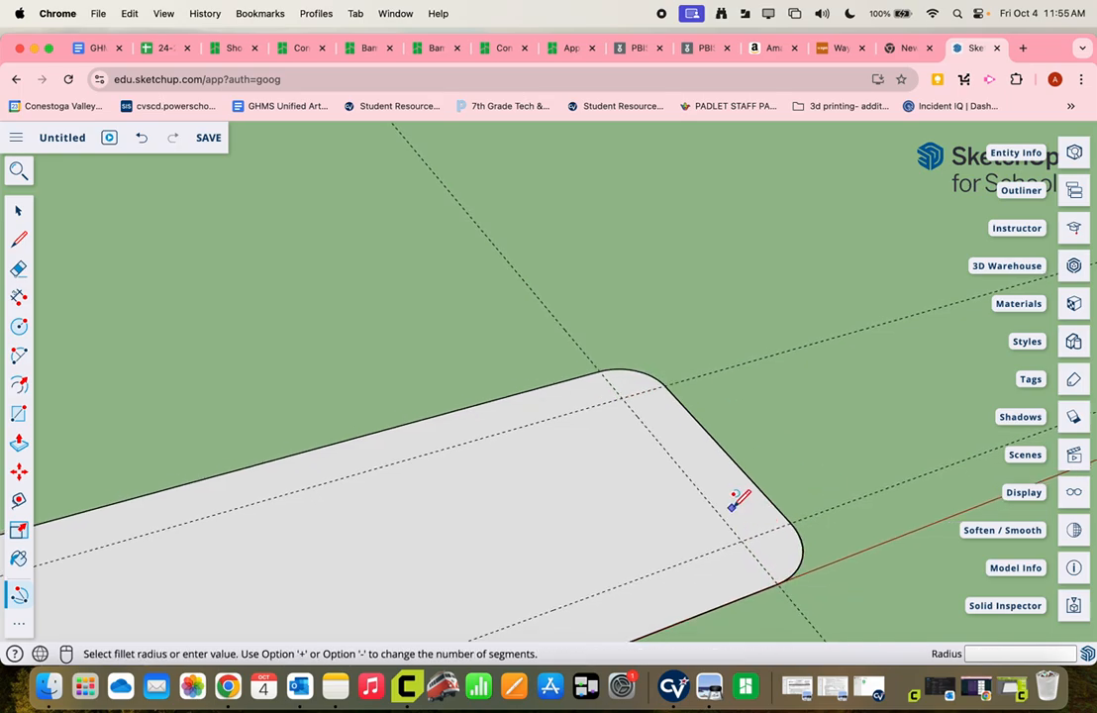
# Step: Round the remaining corner at the origin with an arc between the two guide intersections
pyautogui.scroll(-5, 734, 490)
pyautogui.scroll(3, 529, 594)
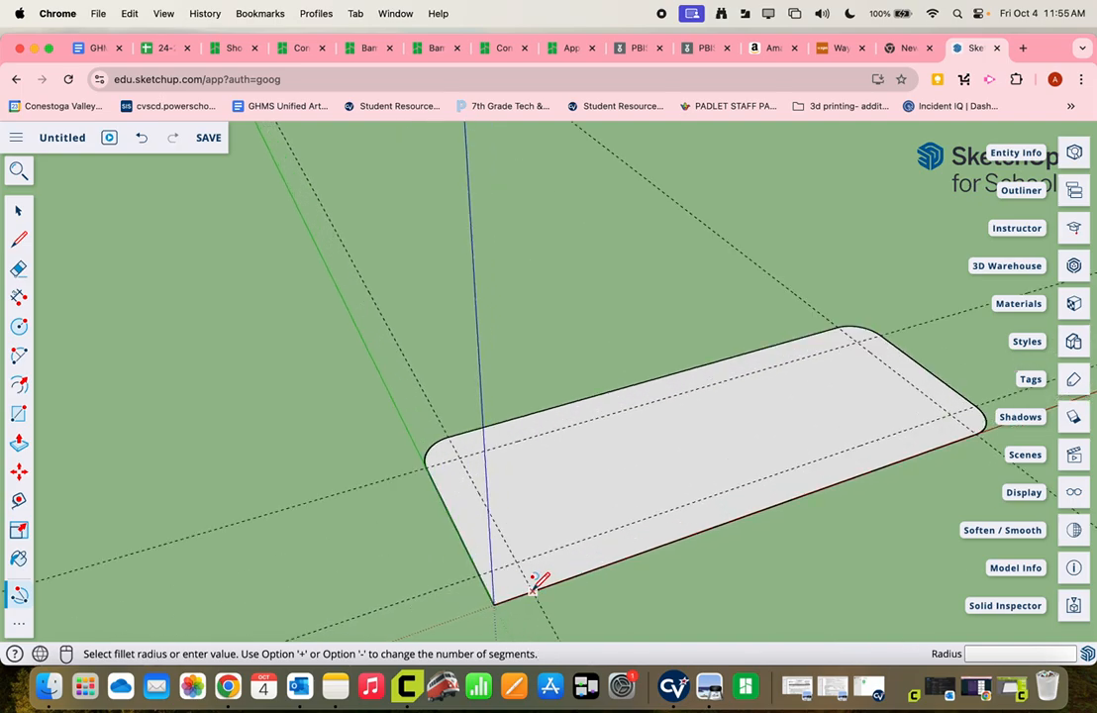
pyautogui.click(532, 593)
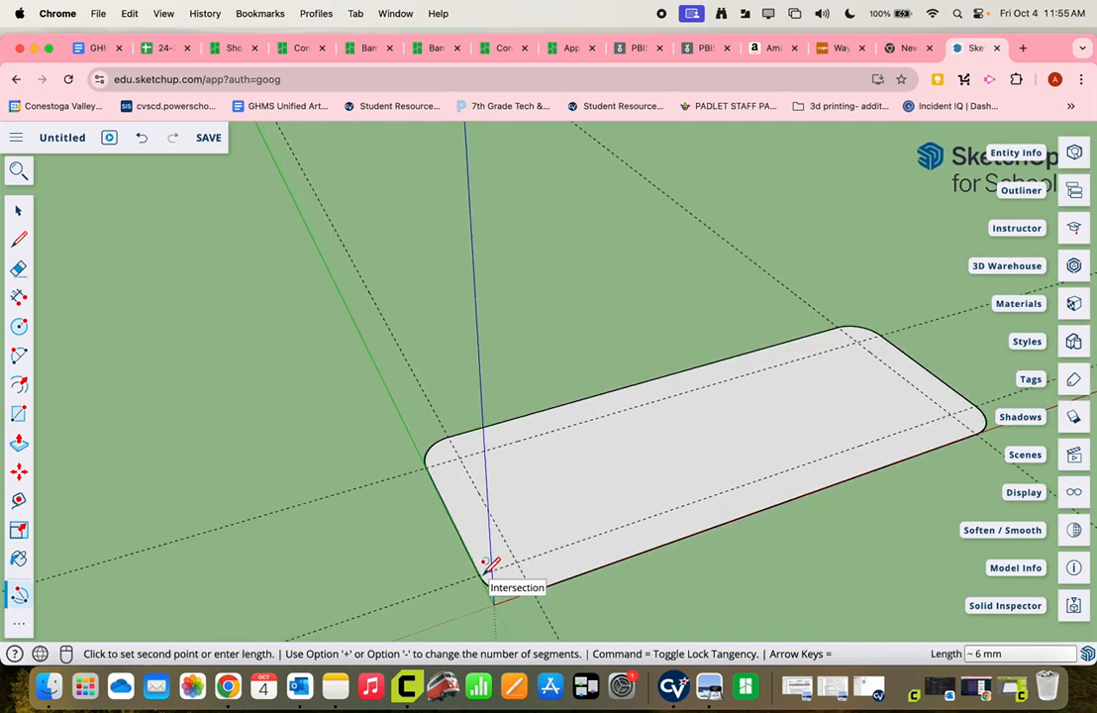
pyautogui.click(483, 571)
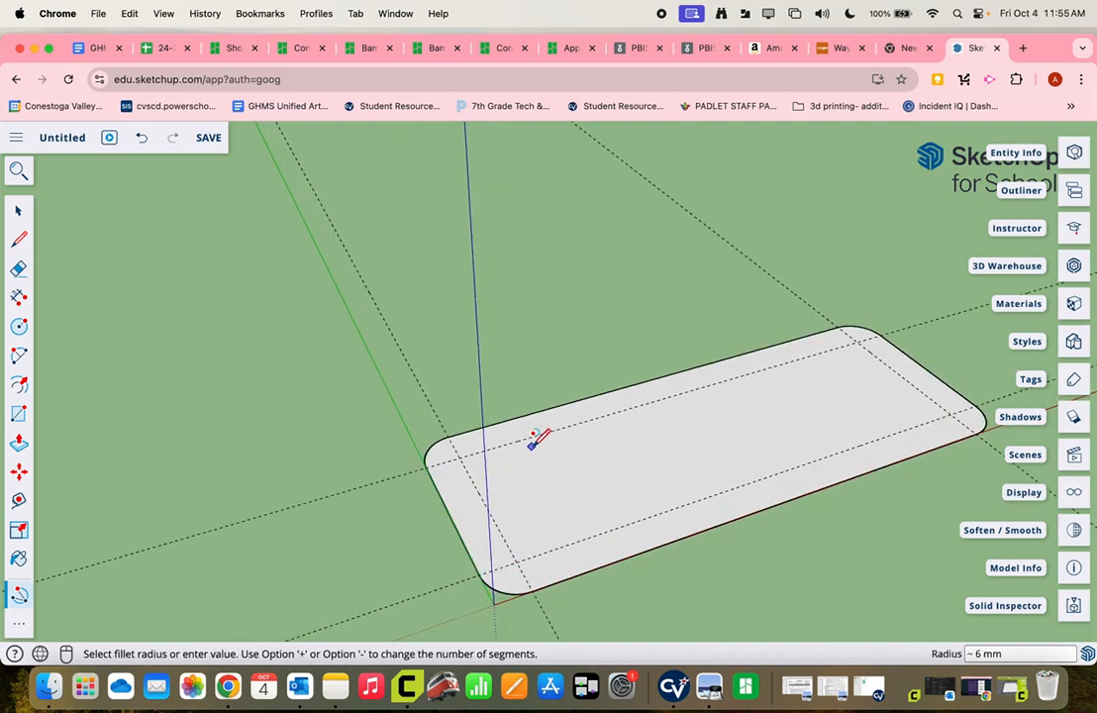
# Step: Erase all the guide lines around the rounded rectangle
pyautogui.click(18, 268)
pyautogui.moveTo(357, 276); pyautogui.dragTo(287, 382)
pyautogui.moveTo(300, 488)
pyautogui.mouseDown()
pyautogui.moveTo(429, 647)
pyautogui.moveTo(431, 636)
pyautogui.mouseUp()
# Step: Extrude the rounded rectangle face upward by 3 mm with Push/Pull
pyautogui.moveTo(784, 304)
pyautogui.mouseDown(button='middle')
pyautogui.moveTo(752, 461)
pyautogui.moveTo(607, 304)
pyautogui.moveTo(654, 326)
pyautogui.moveTo(537, 239)
pyautogui.moveTo(634, 330)
pyautogui.moveTo(631, 318)
pyautogui.moveTo(564, 300)
pyautogui.moveTo(624, 311)
pyautogui.moveTo(632, 363)
pyautogui.mouseUp(button='middle')
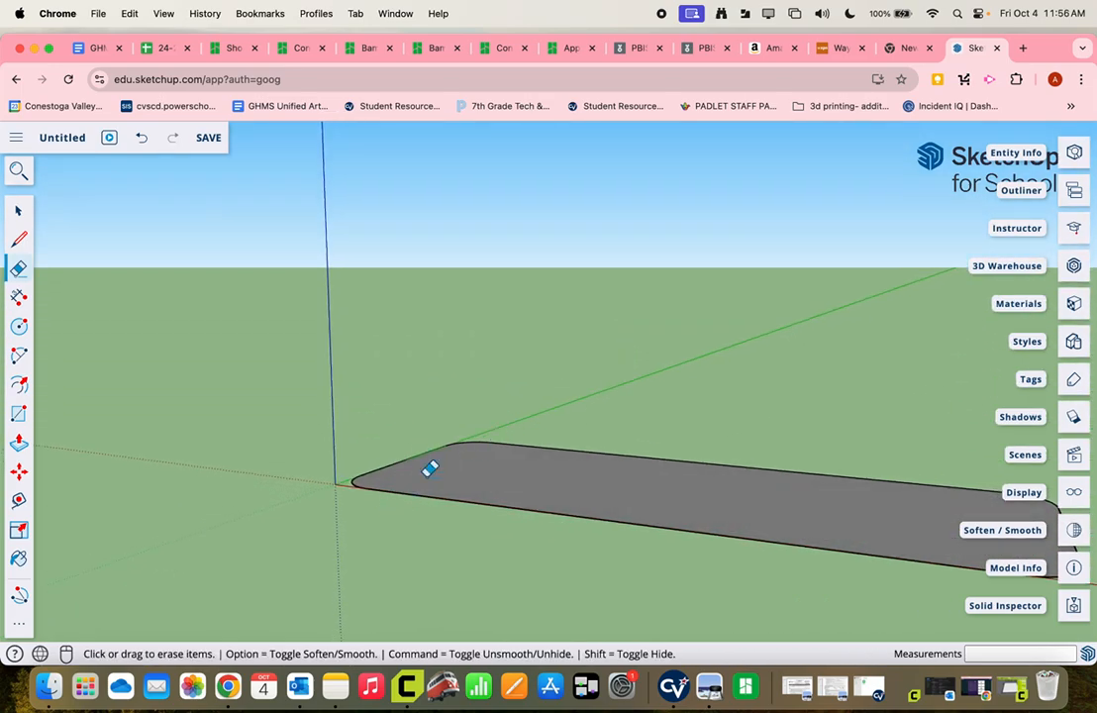
pyautogui.press('p')
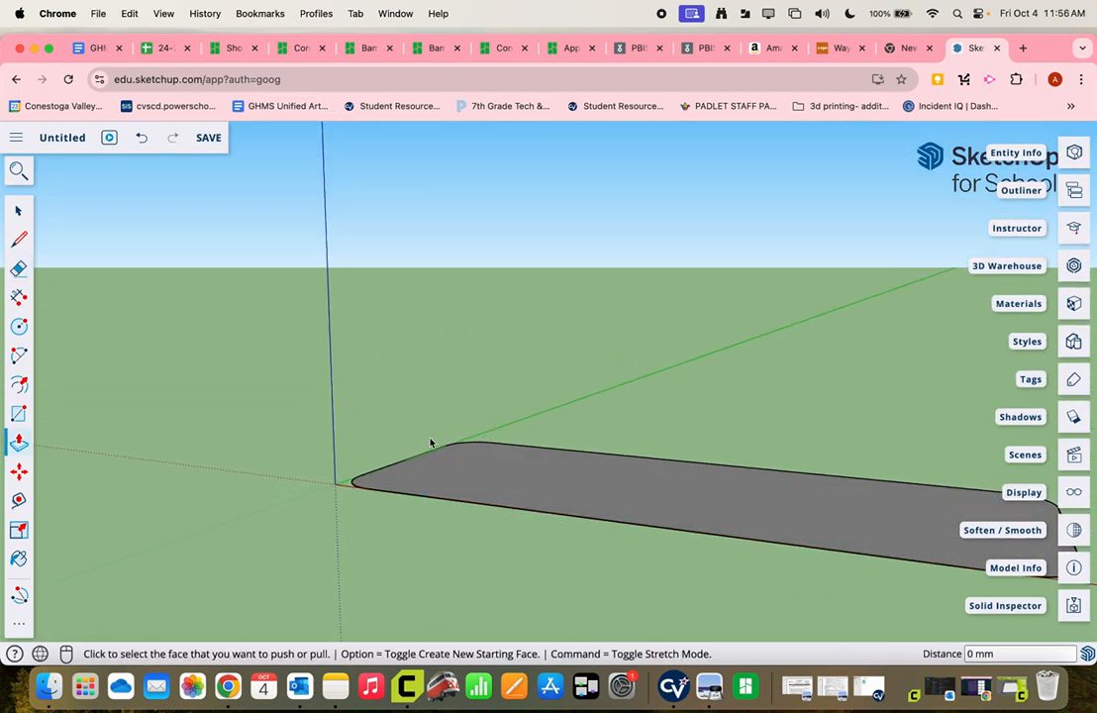
pyautogui.click(481, 483)
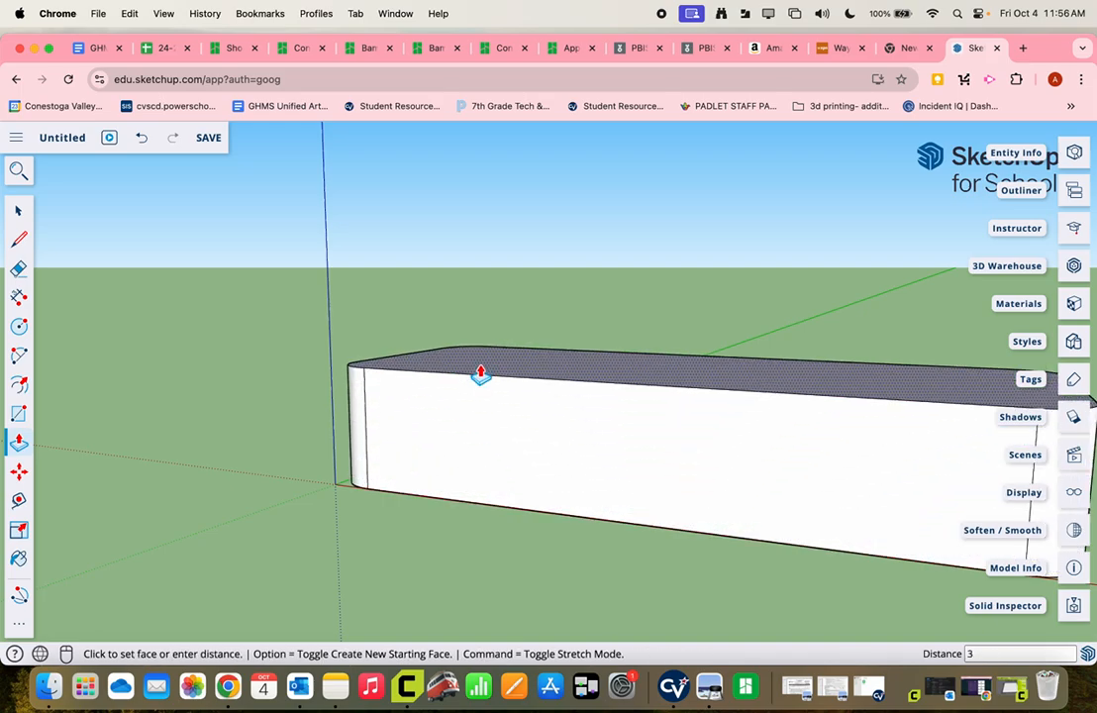
pyautogui.write('3')
pyautogui.press('Return')
pyautogui.moveTo(527, 346); pyautogui.dragTo(494, 366, button='middle')
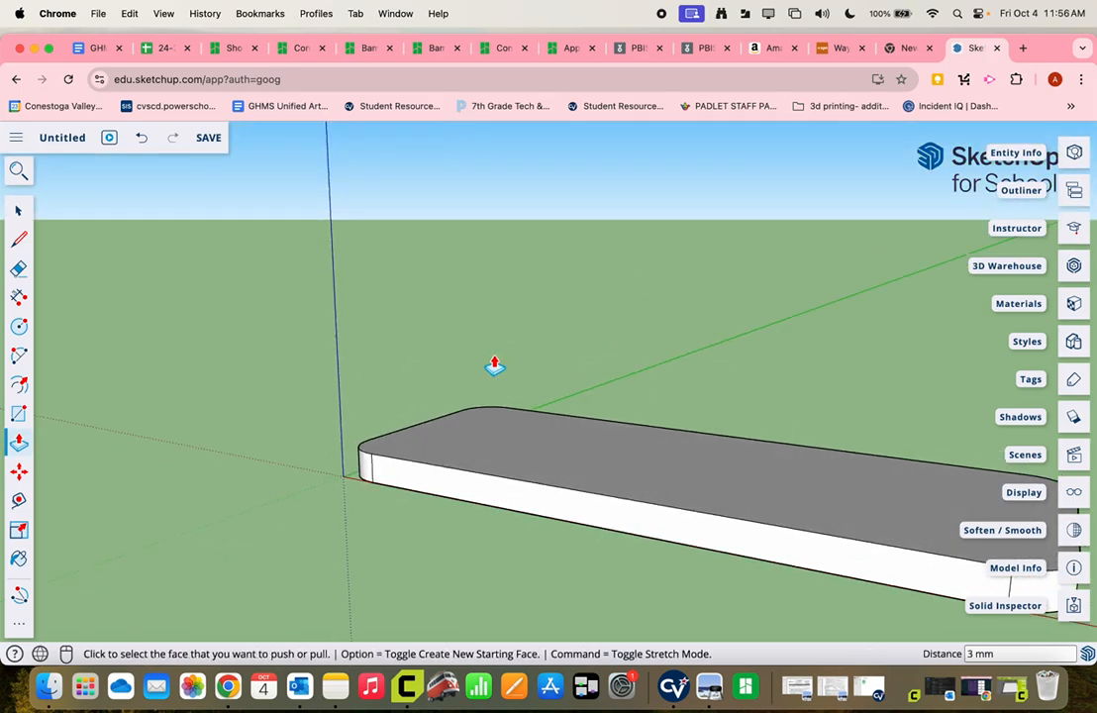
# Step: Dimension the plate's thickness along the vertical edge at the corner near the origin
pyautogui.click(18, 296)
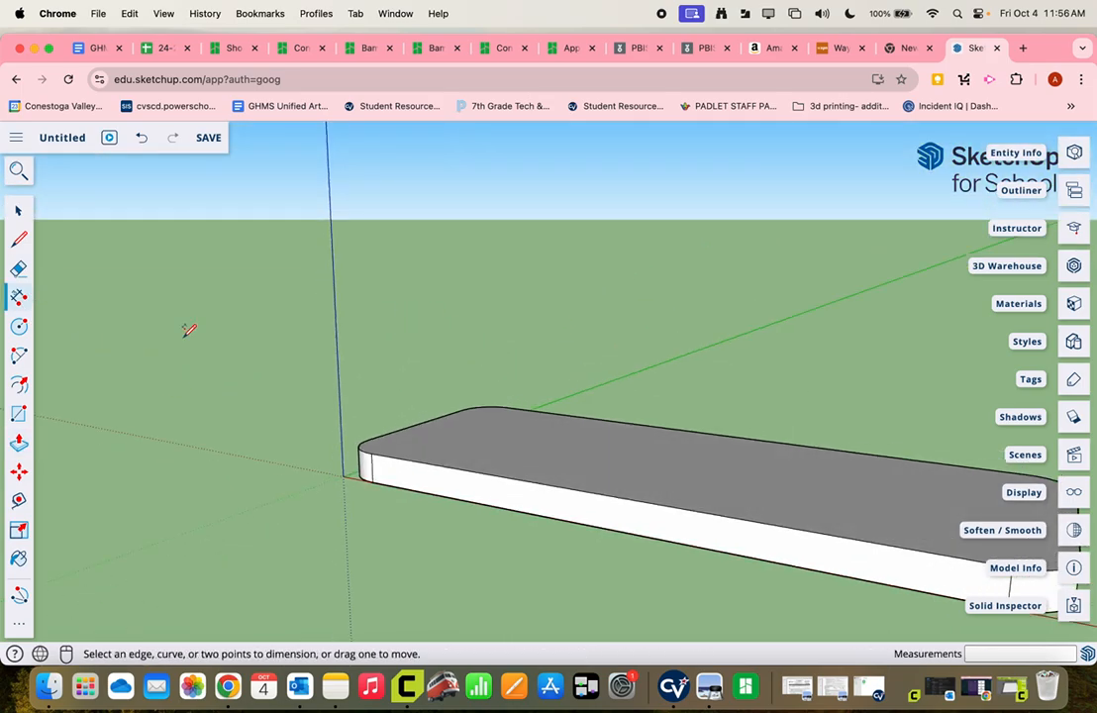
pyautogui.click(371, 453)
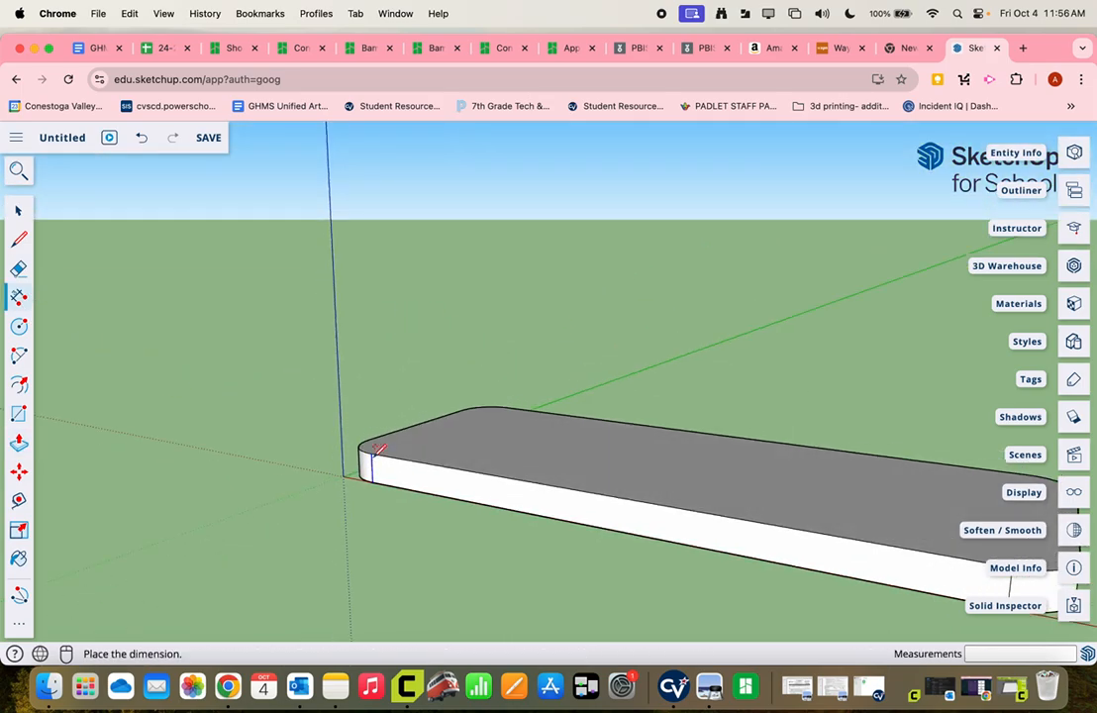
pyautogui.click(308, 490)
pyautogui.moveTo(391, 509); pyautogui.dragTo(723, 574, button='middle')
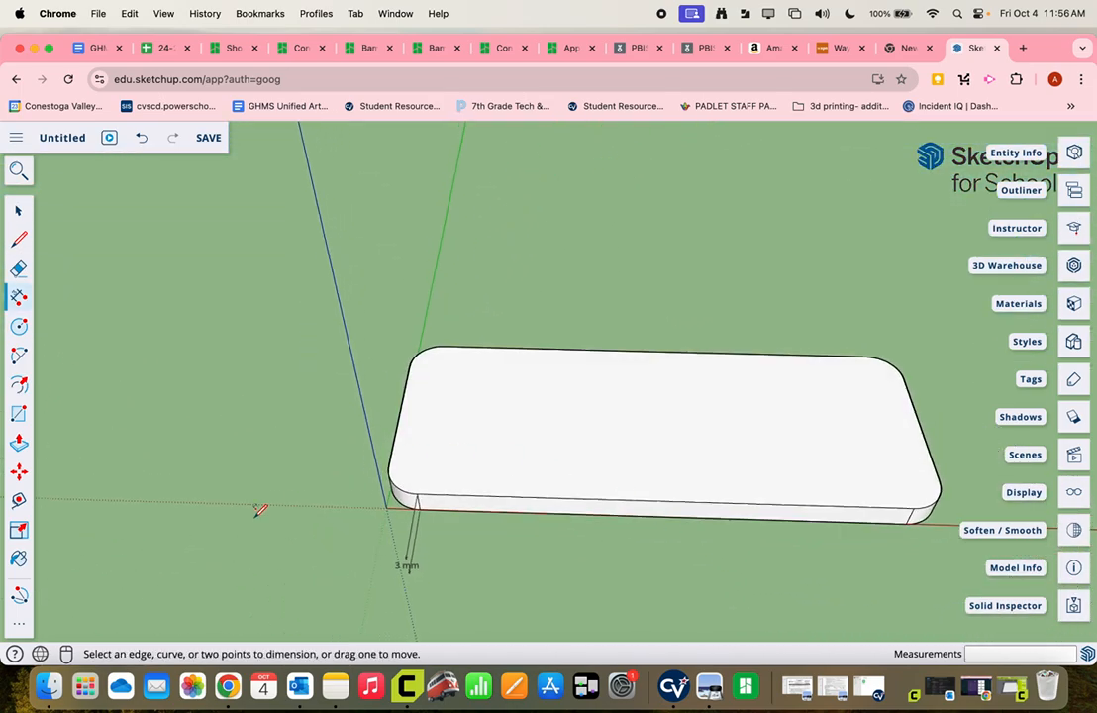
# Step: Offset the outline of the plate's top face inward by 2 mm
pyautogui.click(19, 626)
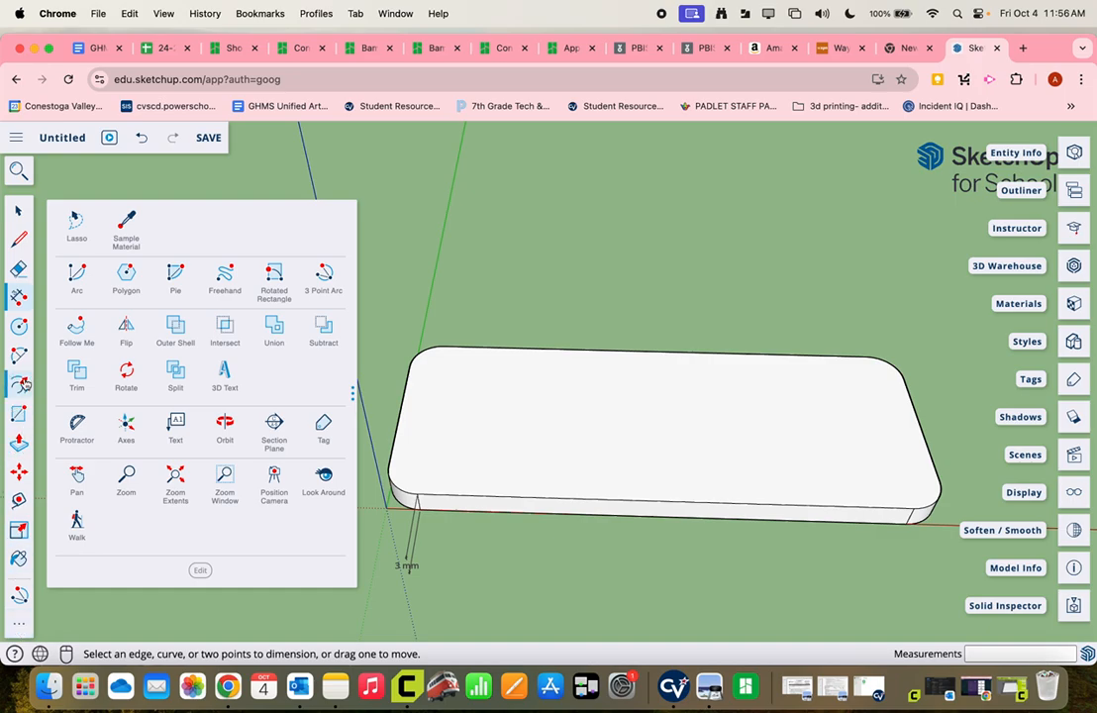
pyautogui.moveTo(23, 384)
pyautogui.mouseDown()
pyautogui.moveTo(245, 360)
pyautogui.moveTo(274, 376)
pyautogui.moveTo(149, 316)
pyautogui.moveTo(20, 362)
pyautogui.moveTo(19, 386)
pyautogui.mouseUp()
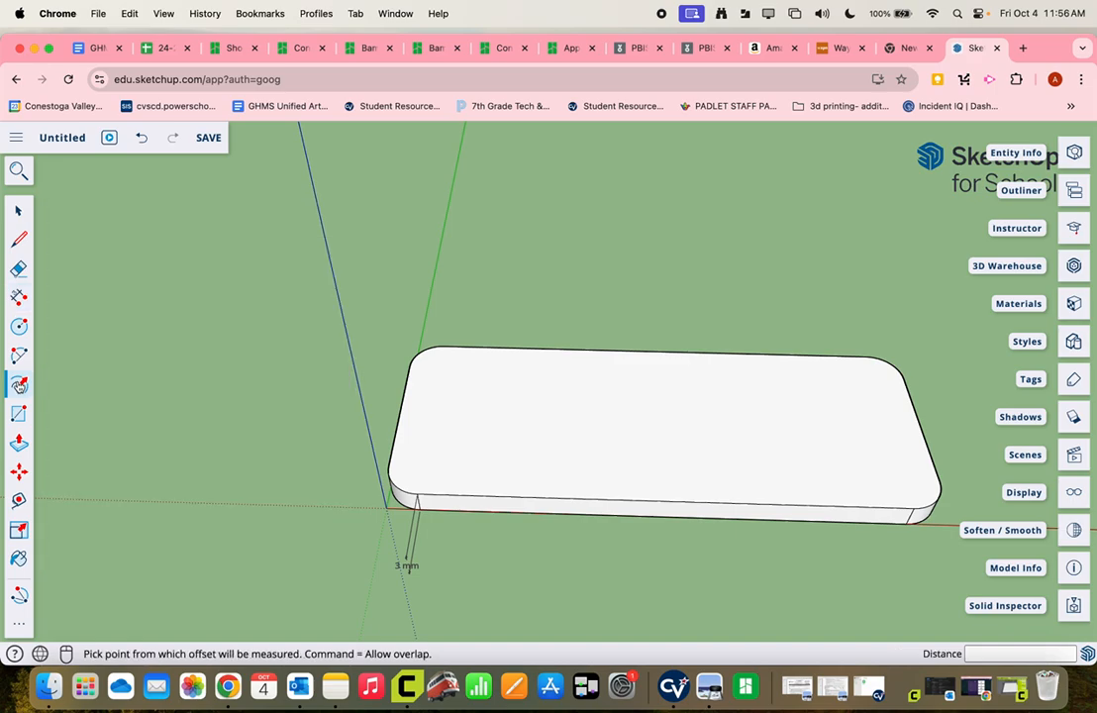
pyautogui.click(443, 377)
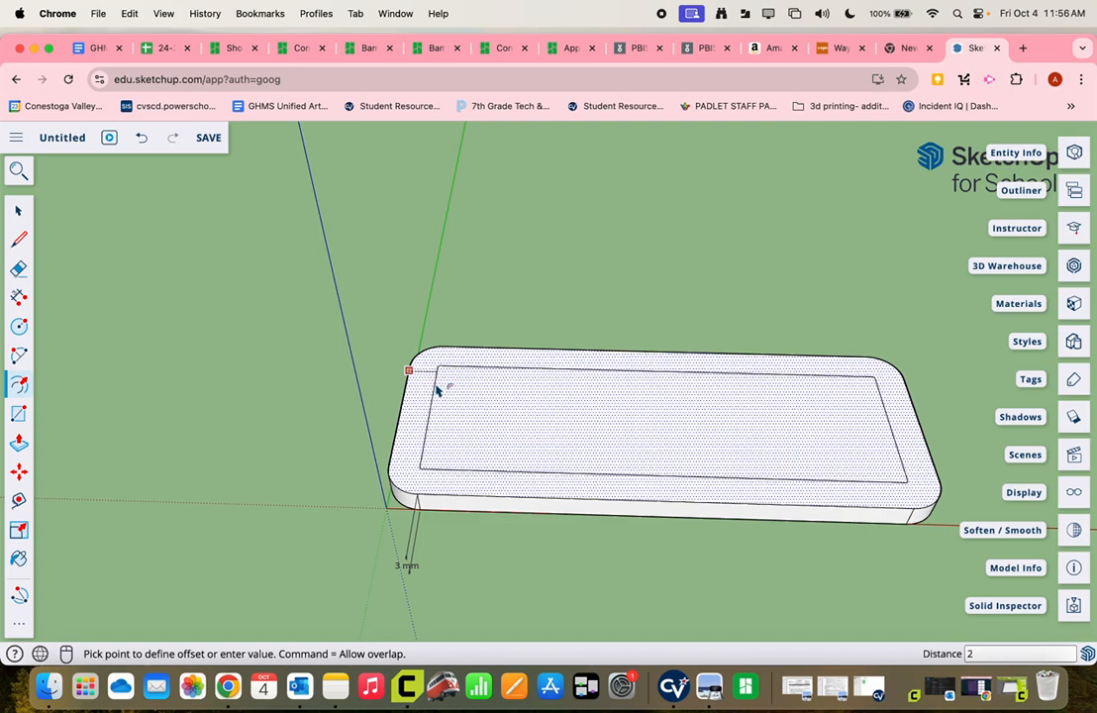
pyautogui.press('Return')
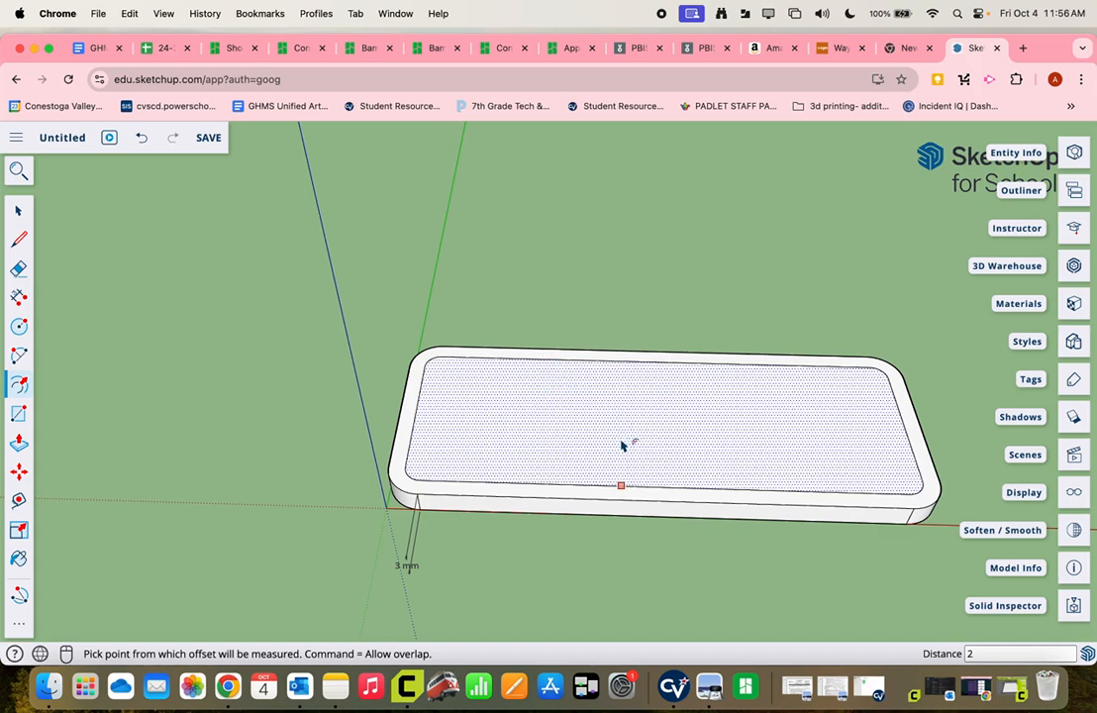
# Step: Push the inner top face down 1.5 mm to form a recess inside the rim
pyautogui.moveTo(625, 443); pyautogui.dragTo(554, 338, button='middle')
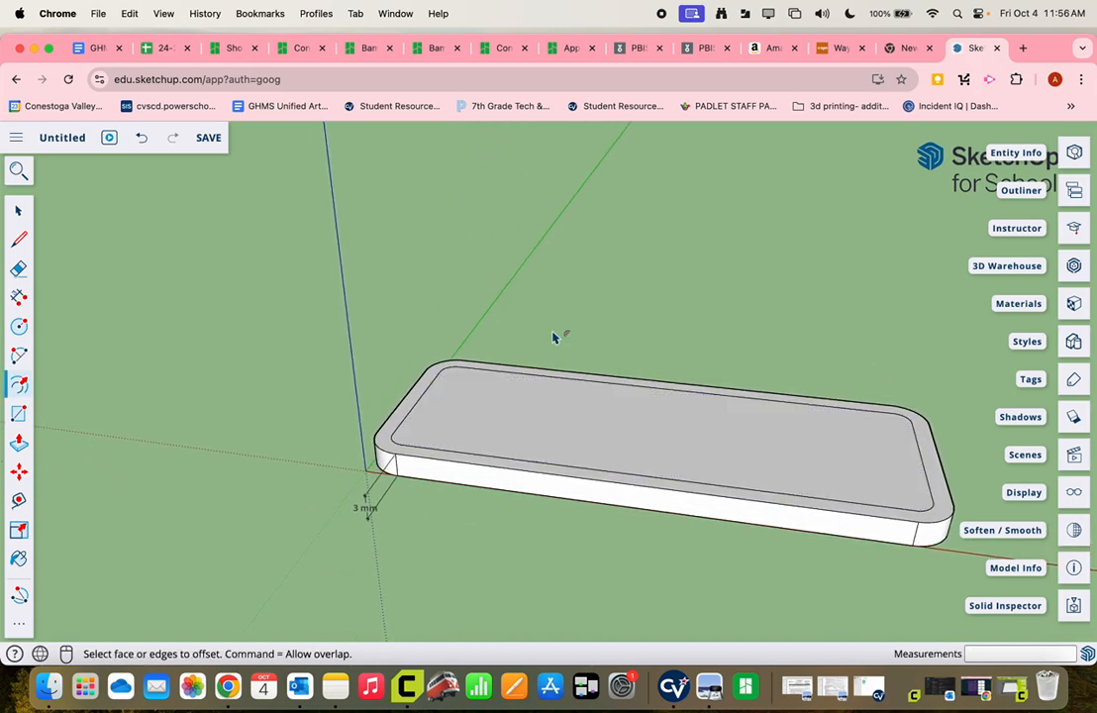
pyautogui.press('p')
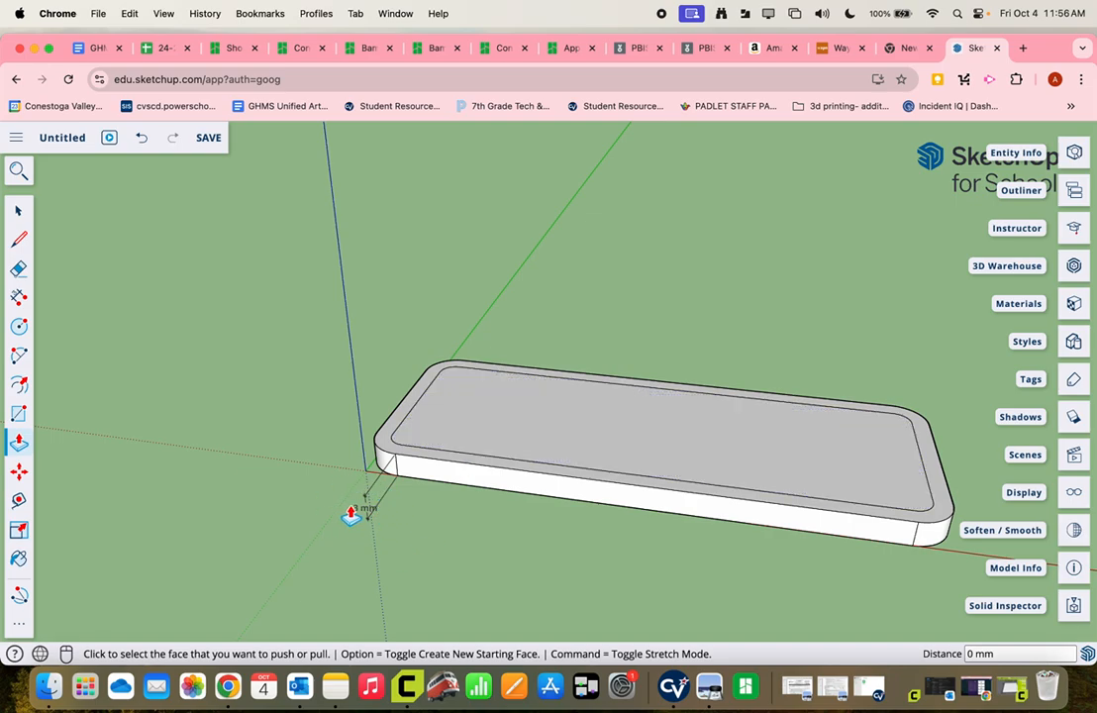
pyautogui.click(534, 400)
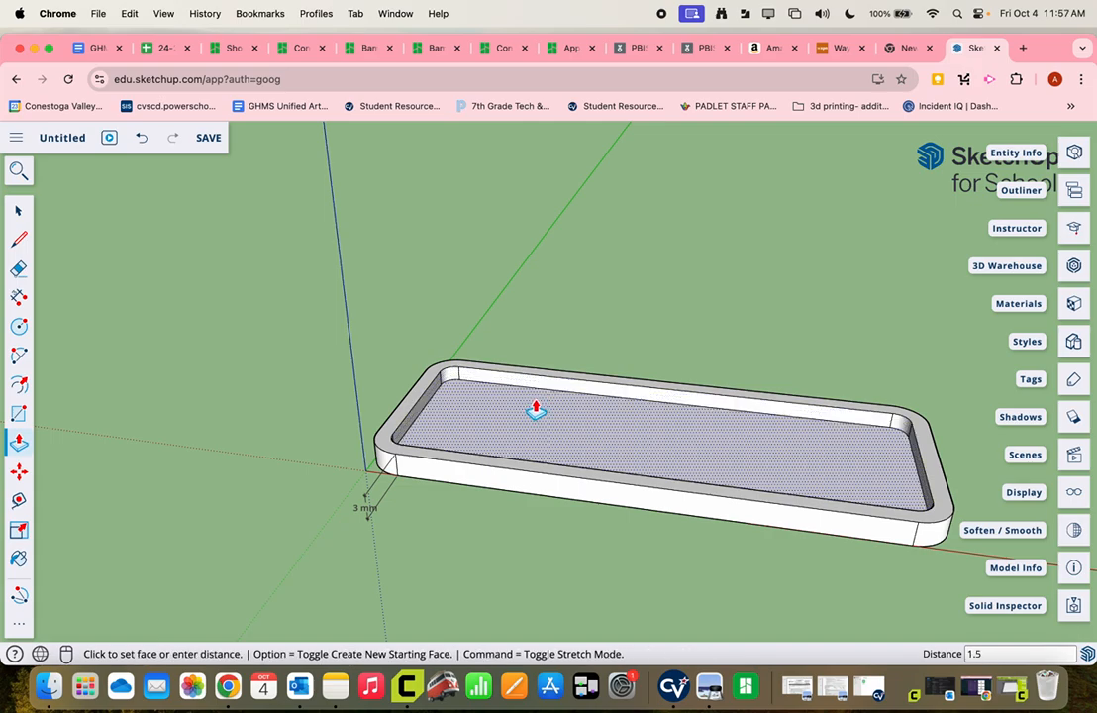
pyautogui.click(536, 410)
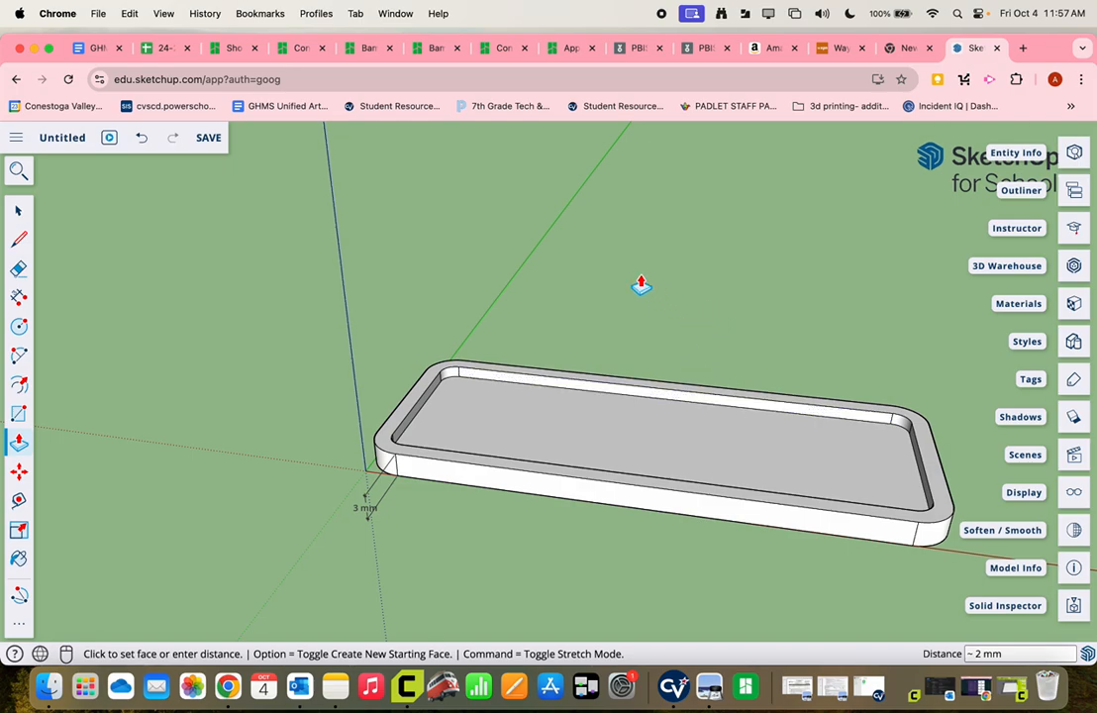
# Step: Place a Tape Measure guide on the recess floor, 4 mm from the inner short edge nearest the origin
pyautogui.click(20, 326)
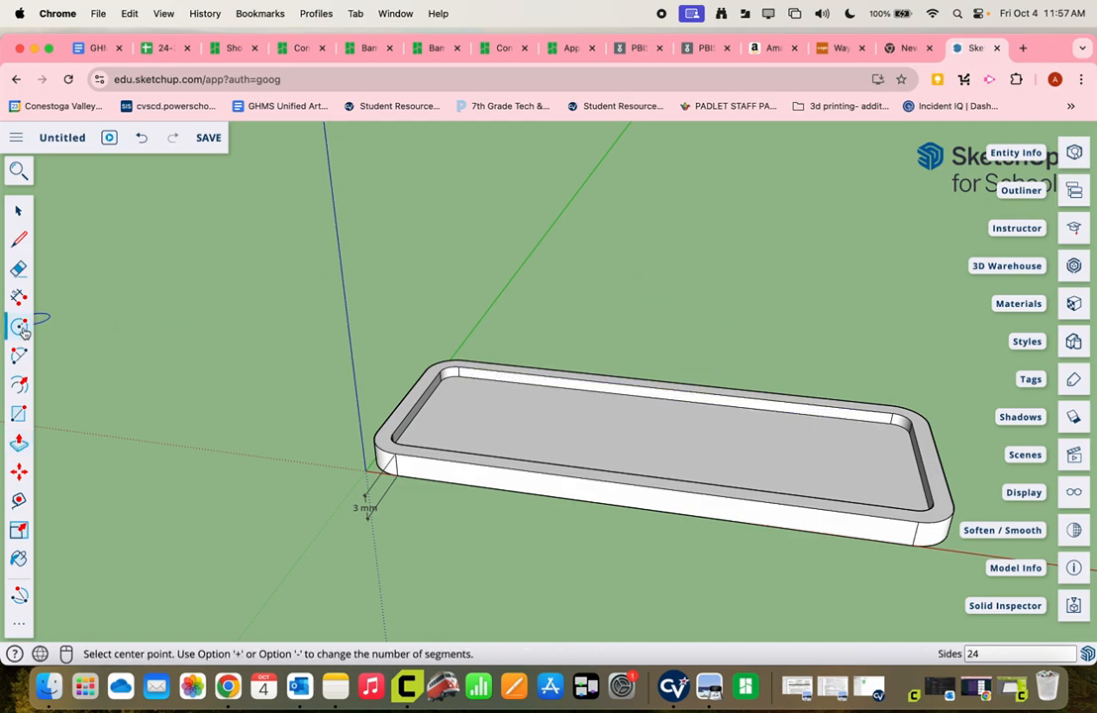
pyautogui.click(19, 499)
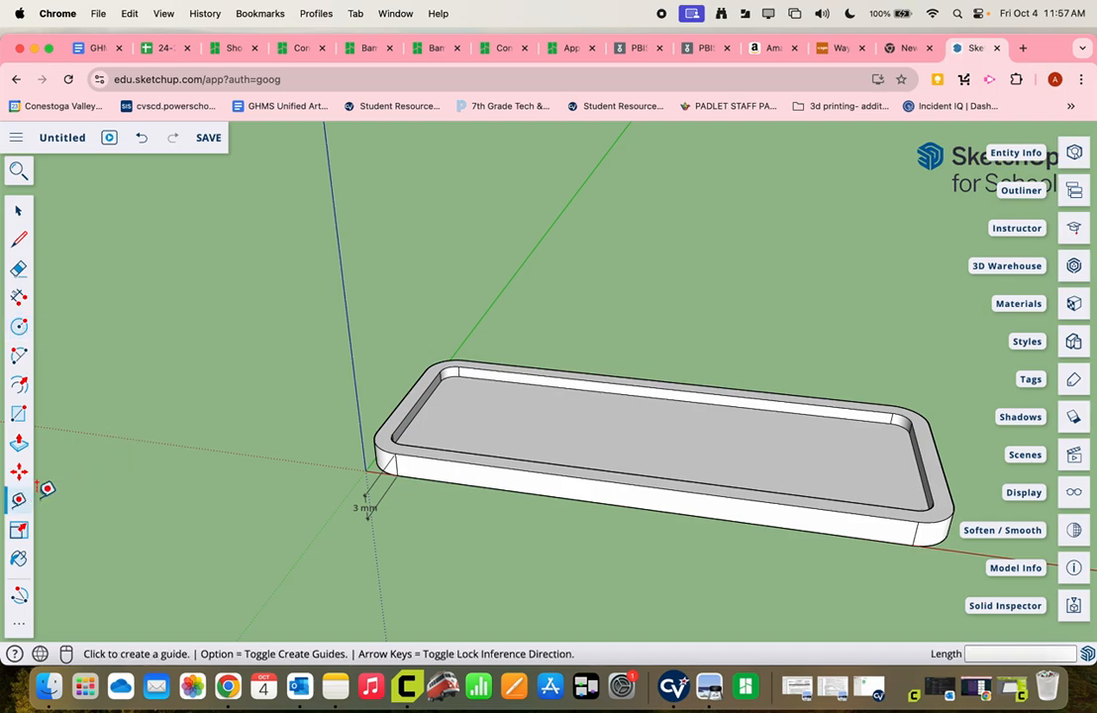
pyautogui.scroll(5, 419, 433)
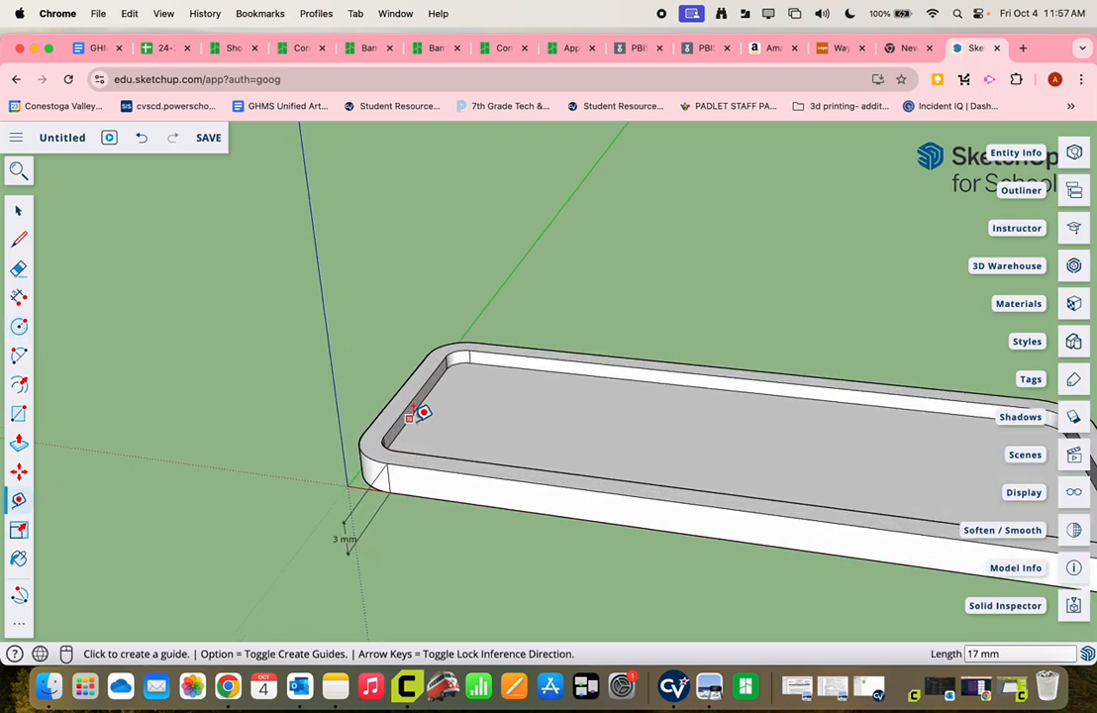
pyautogui.scroll(3, 418, 414)
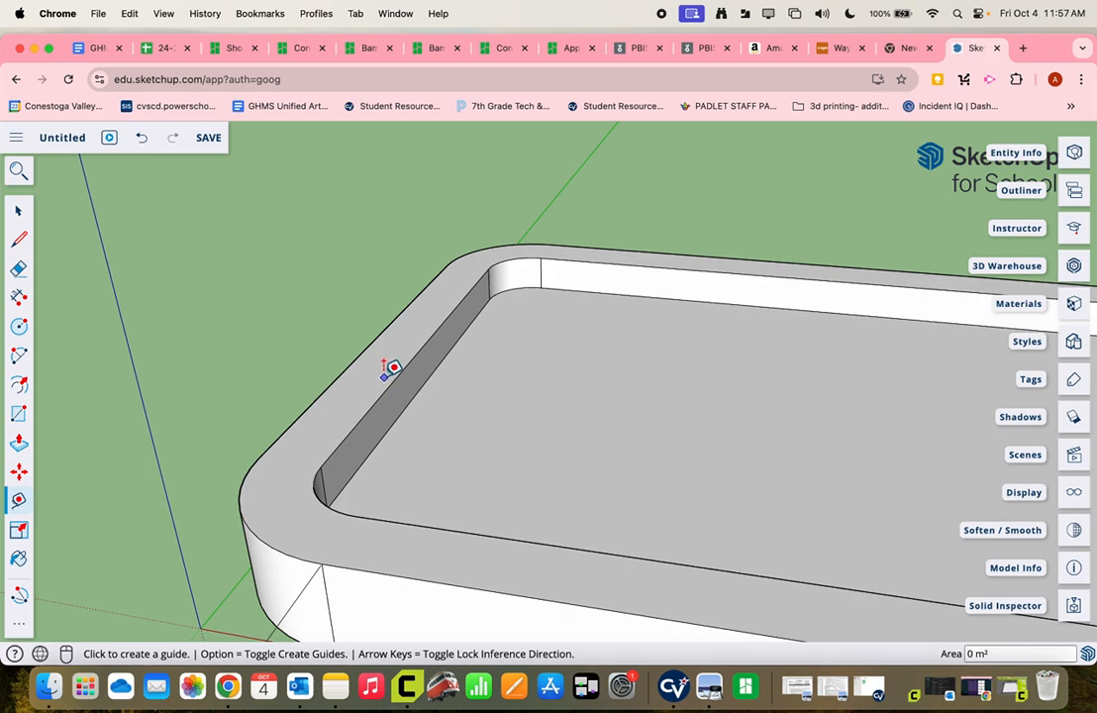
pyautogui.click(392, 424)
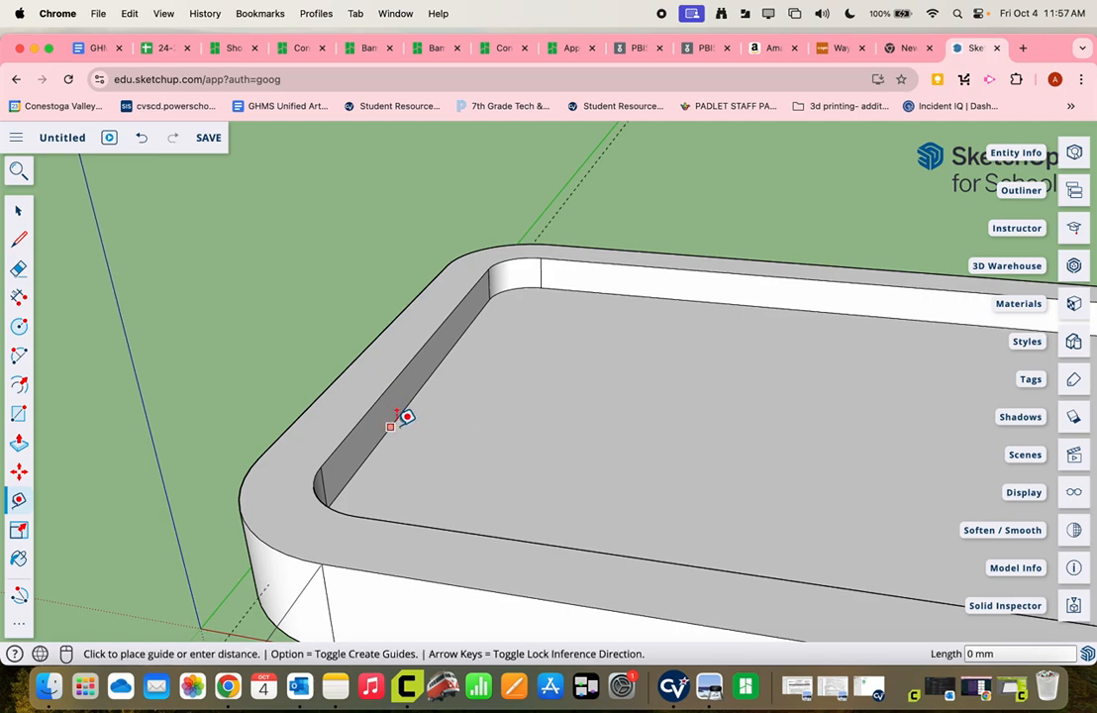
pyautogui.click(503, 436)
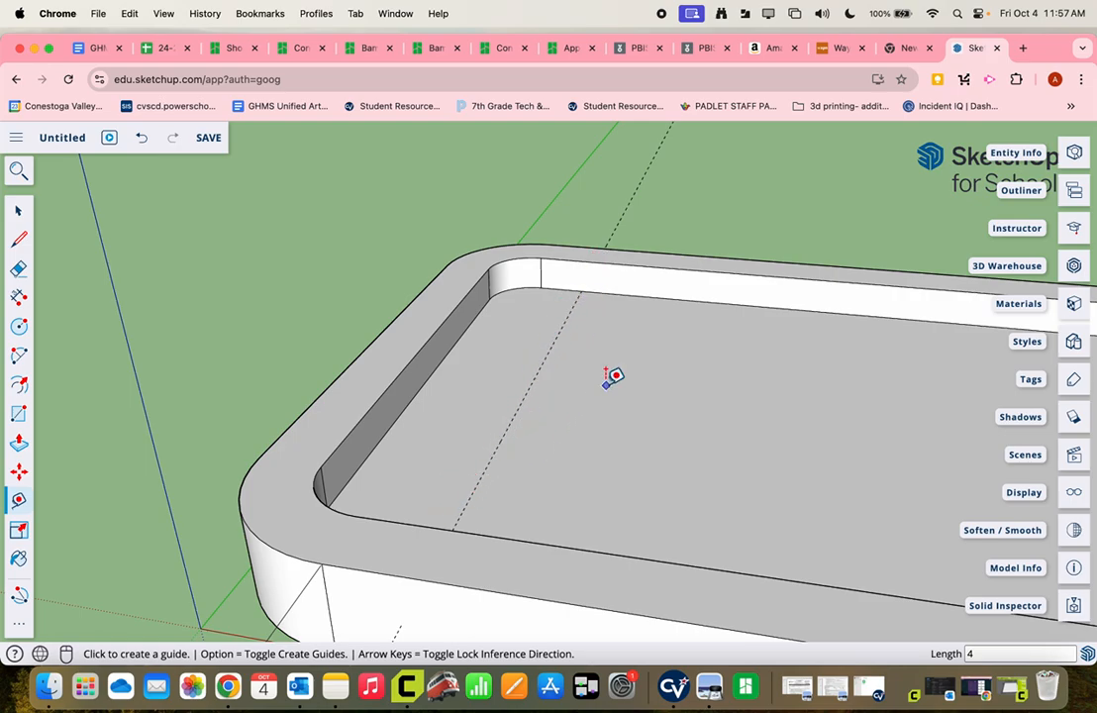
# Step: Draw a circle of 2.5 mm radius on the recess floor, centered on the guide level with the short edge's midpoint
pyautogui.click(18, 330)
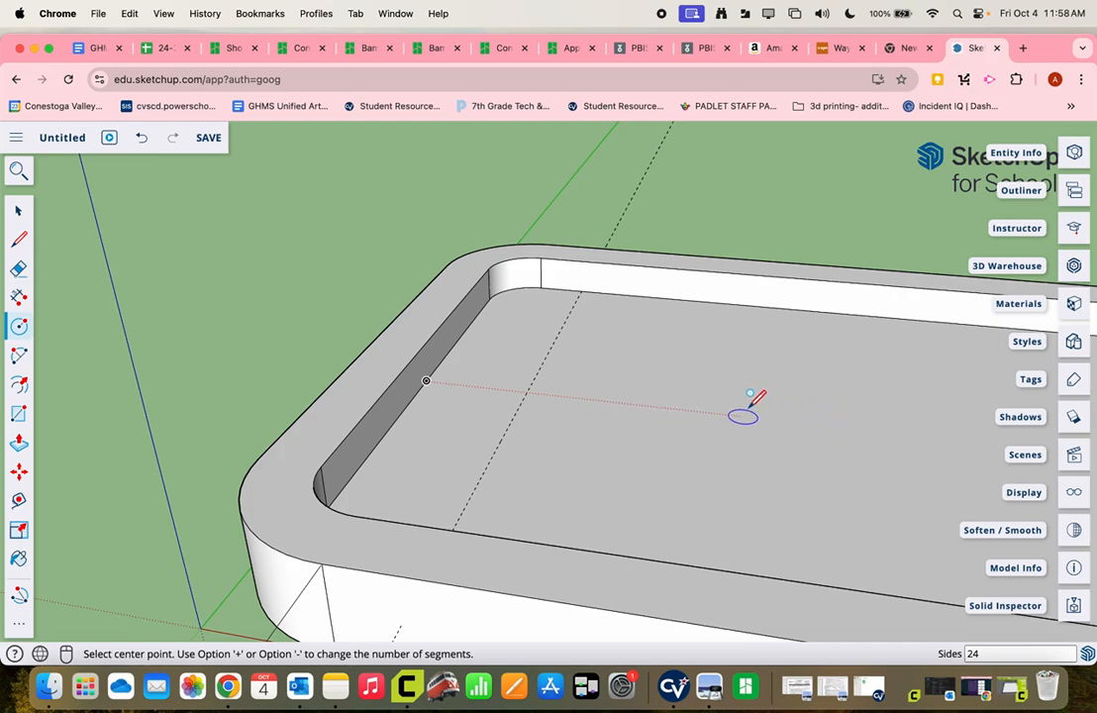
pyautogui.click(527, 391)
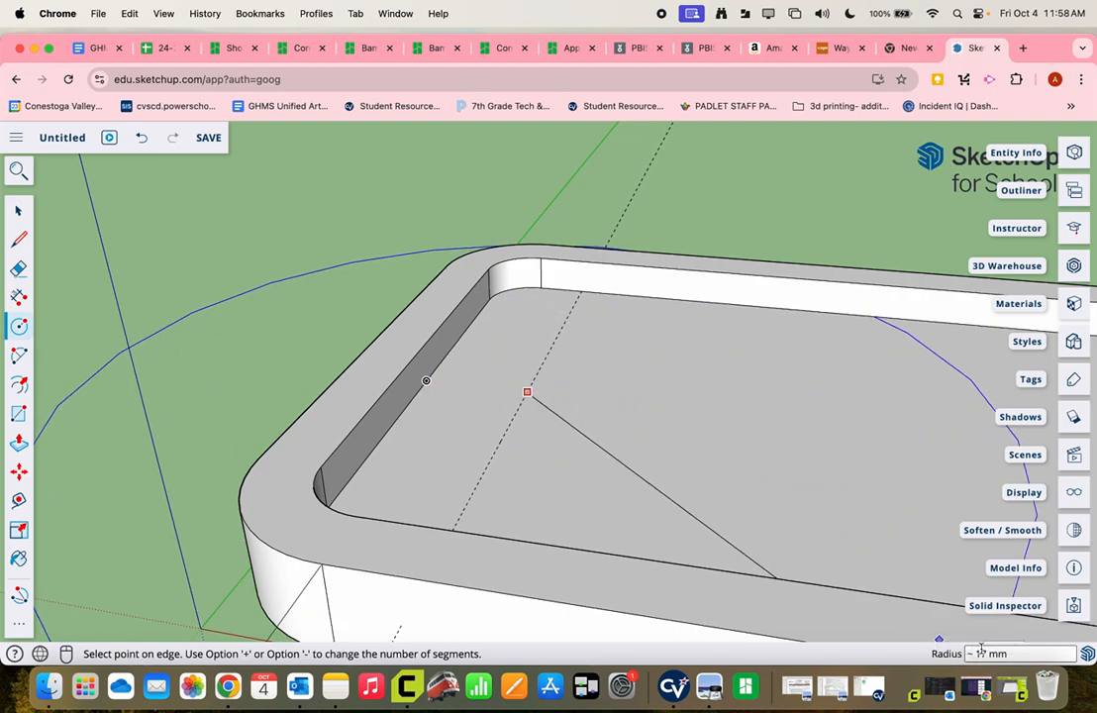
pyautogui.click(602, 399)
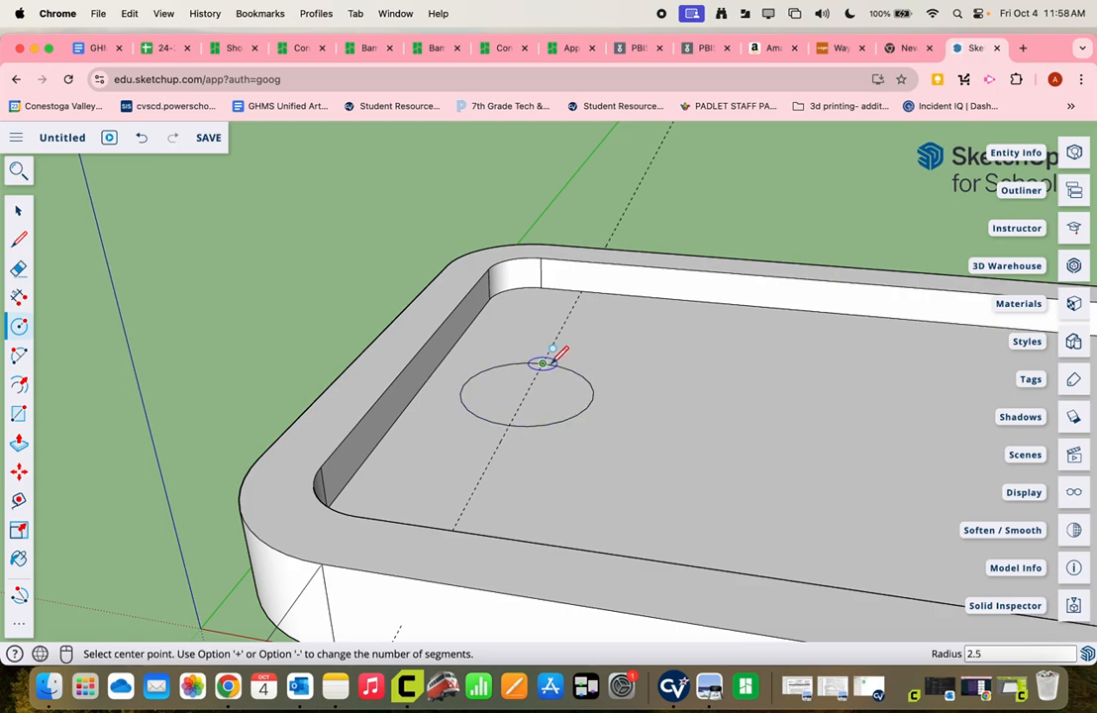
# Step: Erase the guide line through the circle and the thickness dimension at the plate's corner
pyautogui.click(19, 268)
pyautogui.scroll(-2, 607, 201)
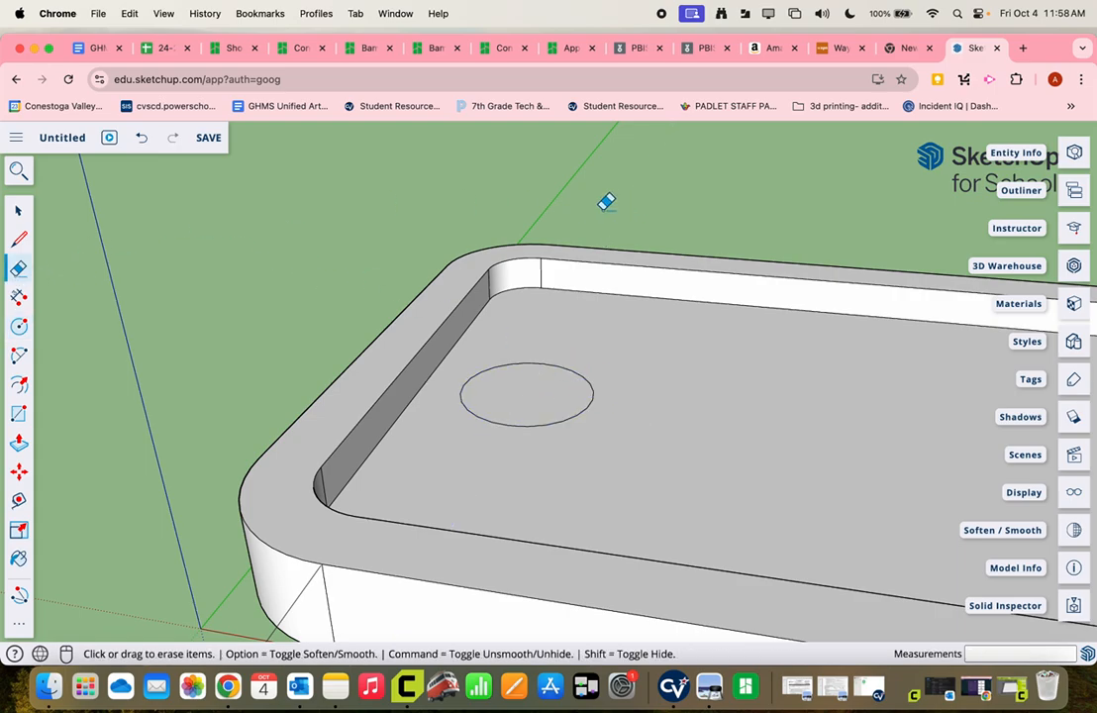
pyautogui.scroll(4, 614, 213)
pyautogui.scroll(-4, 685, 321)
pyautogui.scroll(-2, 686, 349)
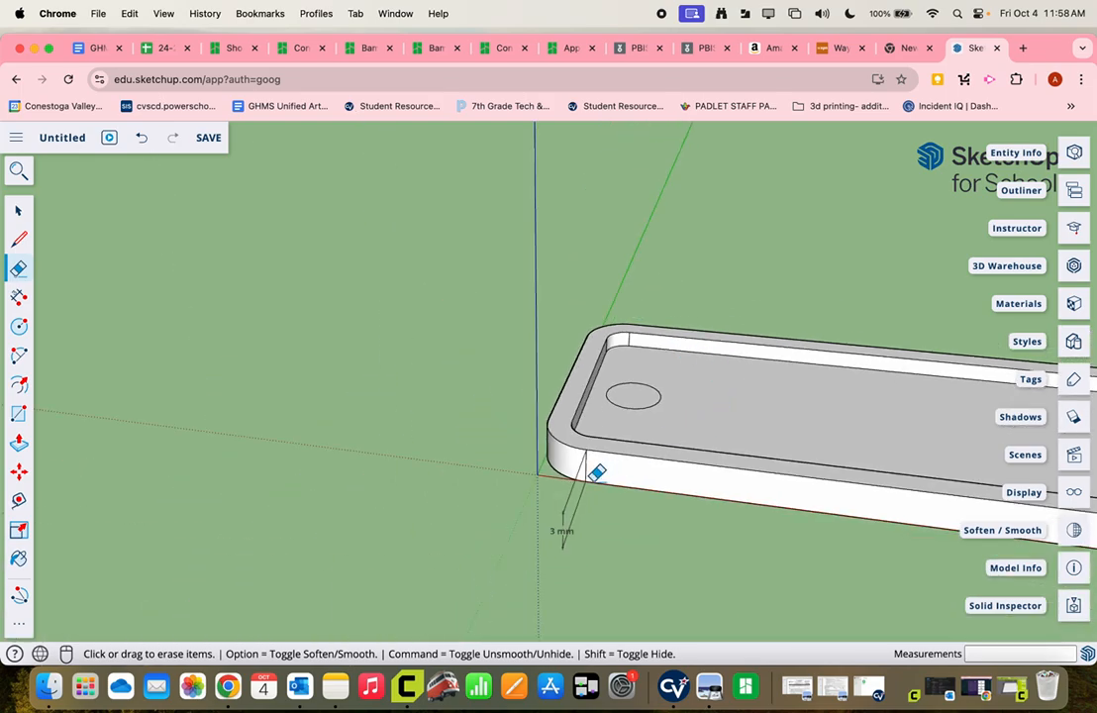
pyautogui.click(572, 524)
# Step: Push the circle's face down to the plate's underside to cut a through hole in the recess floor
pyautogui.click(19, 443)
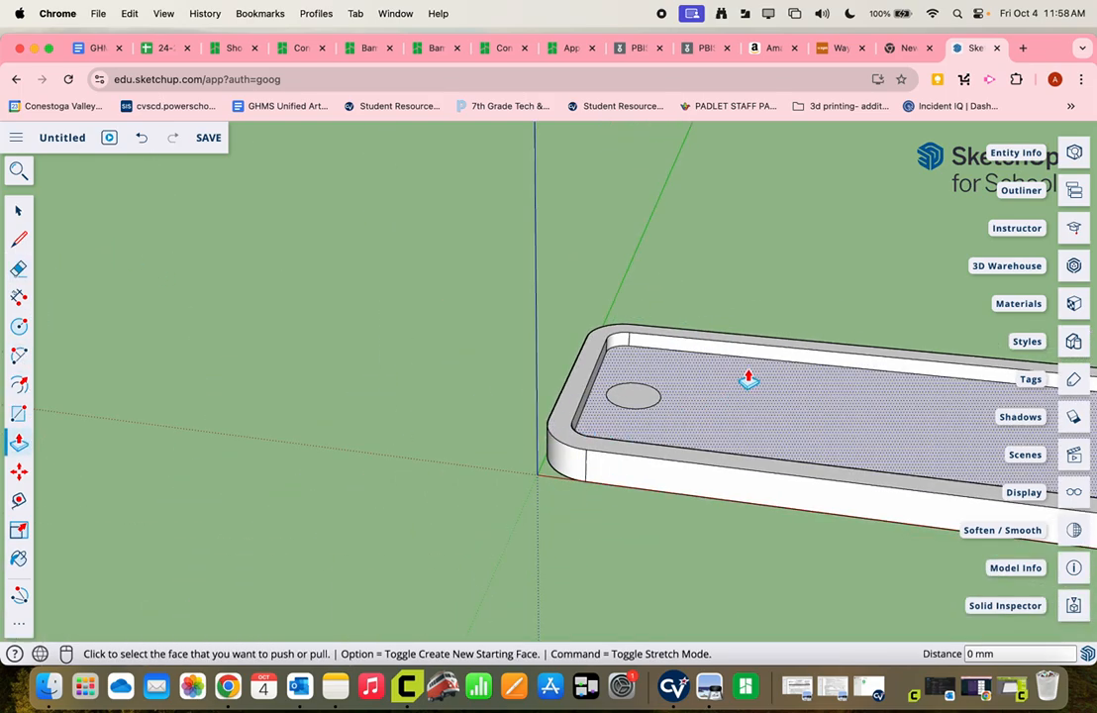
pyautogui.moveTo(747, 379); pyautogui.dragTo(619, 337, button='middle')
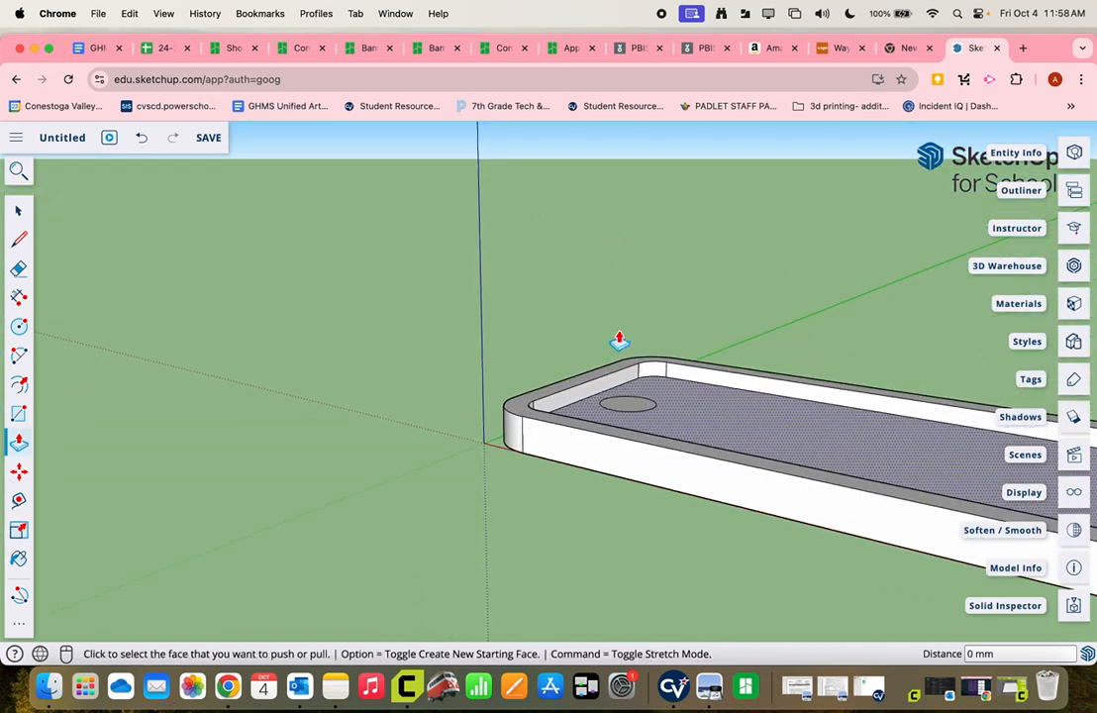
pyautogui.click(635, 413)
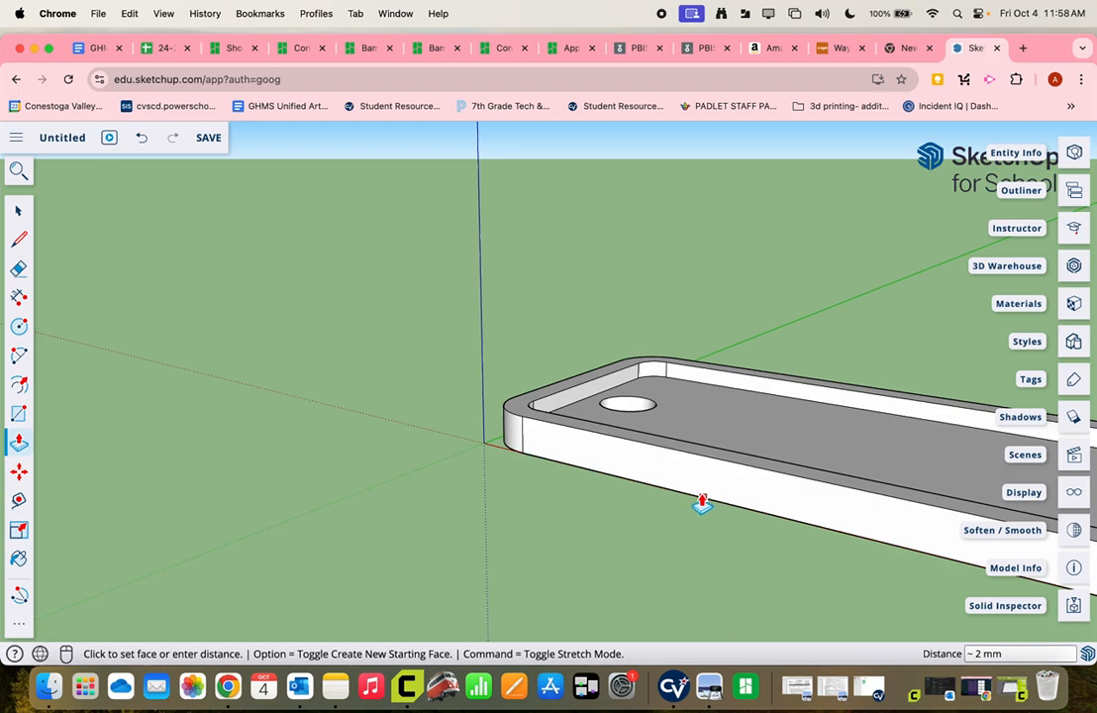
pyautogui.moveTo(629, 476); pyautogui.dragTo(644, 382, button='middle')
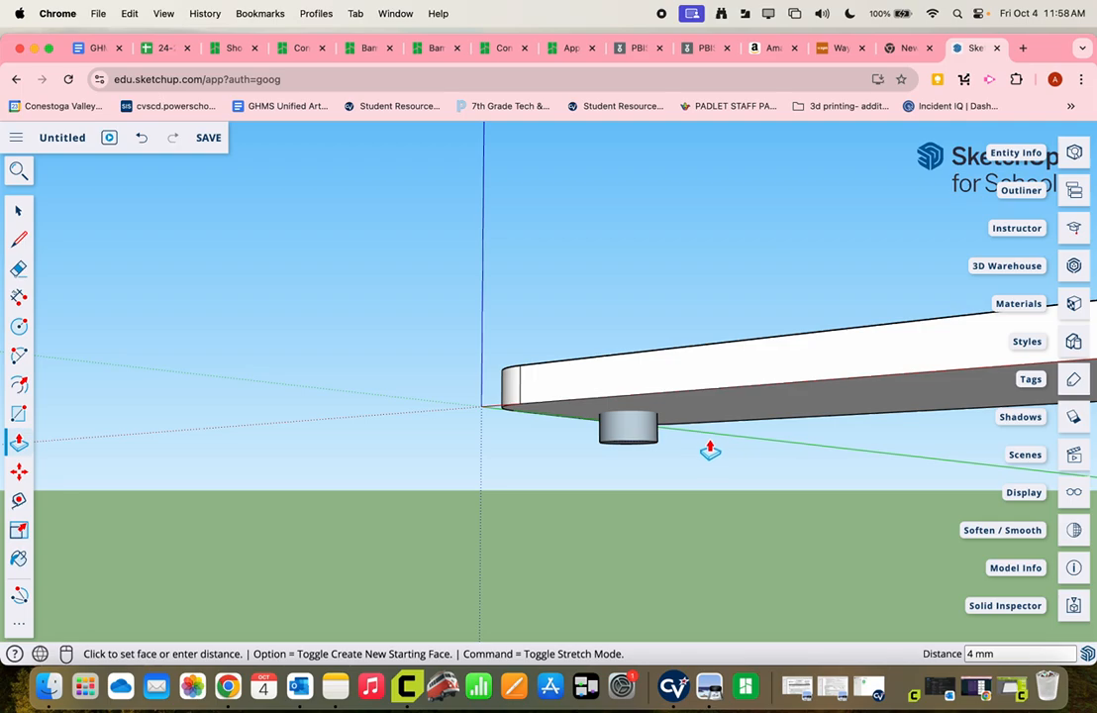
pyautogui.moveTo(710, 450); pyautogui.dragTo(683, 549, button='middle')
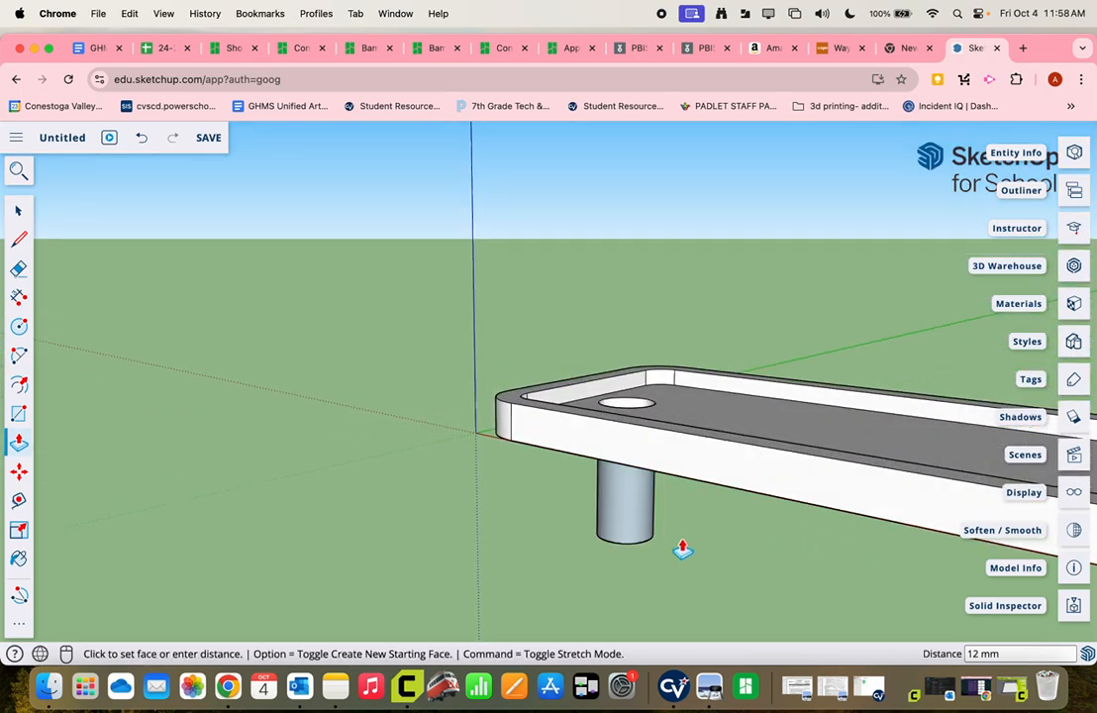
pyautogui.click(695, 492)
pyautogui.moveTo(695, 492); pyautogui.dragTo(875, 620, button='middle')
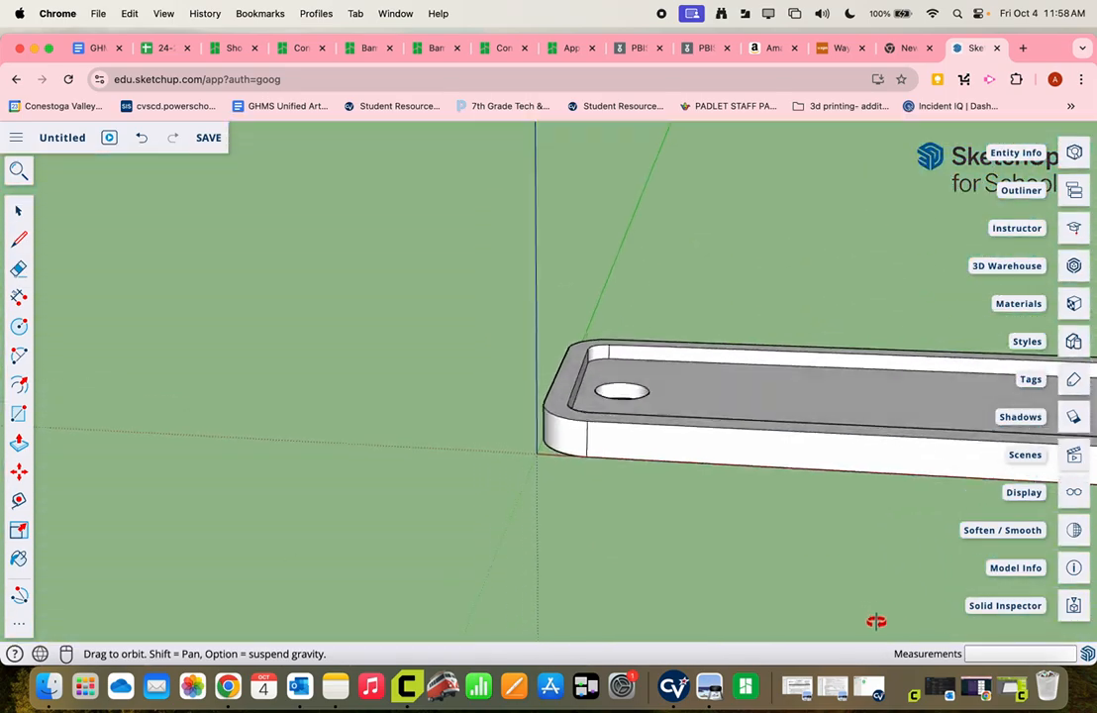
pyautogui.scroll(-5, 708, 420)
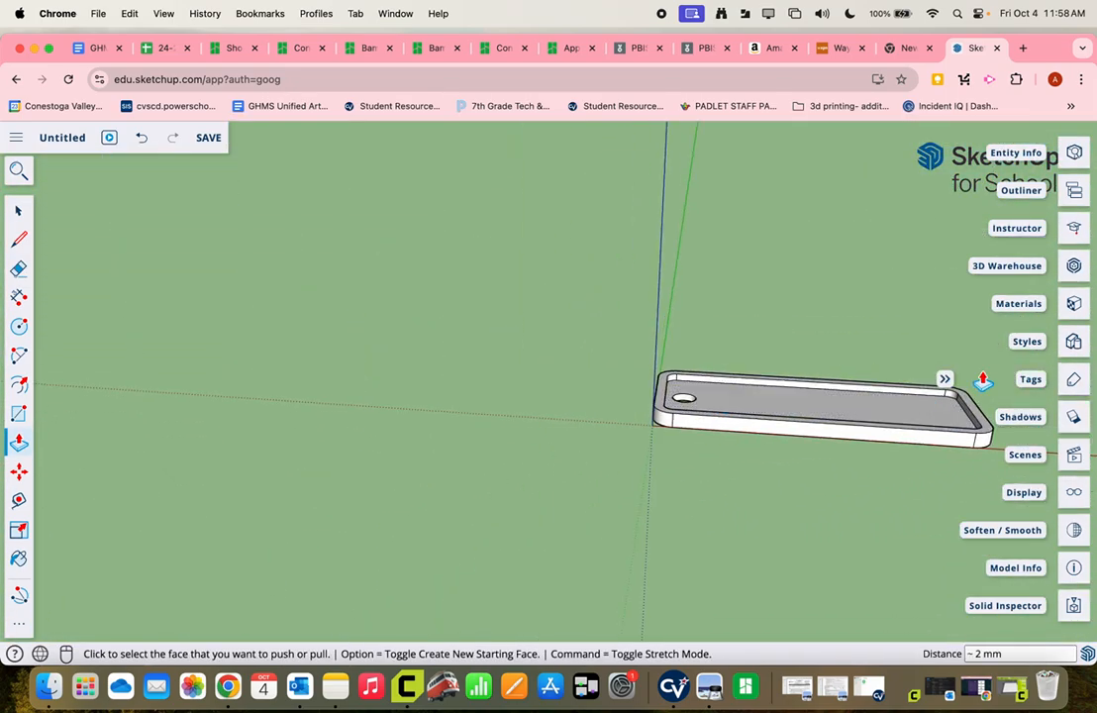
pyautogui.moveTo(861, 337)
pyautogui.mouseDown(button='middle')
pyautogui.moveTo(861, 328)
pyautogui.moveTo(558, 331)
pyautogui.moveTo(565, 321)
pyautogui.moveTo(631, 512)
pyautogui.mouseUp(button='middle')
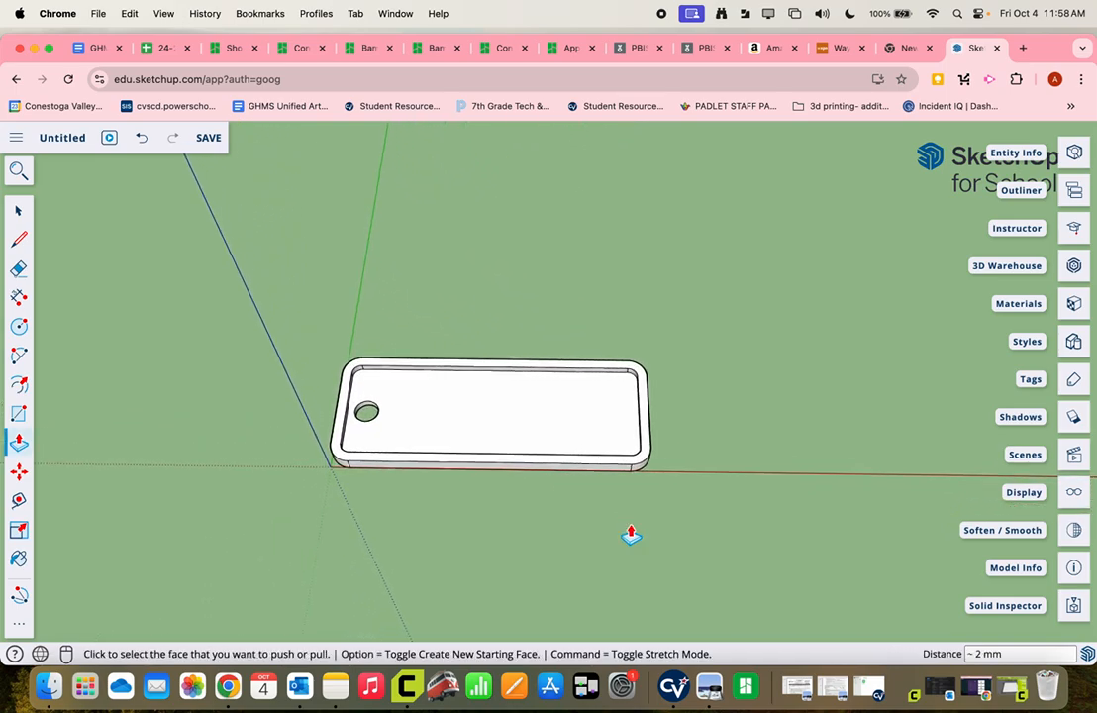
pyautogui.moveTo(700, 357); pyautogui.dragTo(673, 333, button='middle')
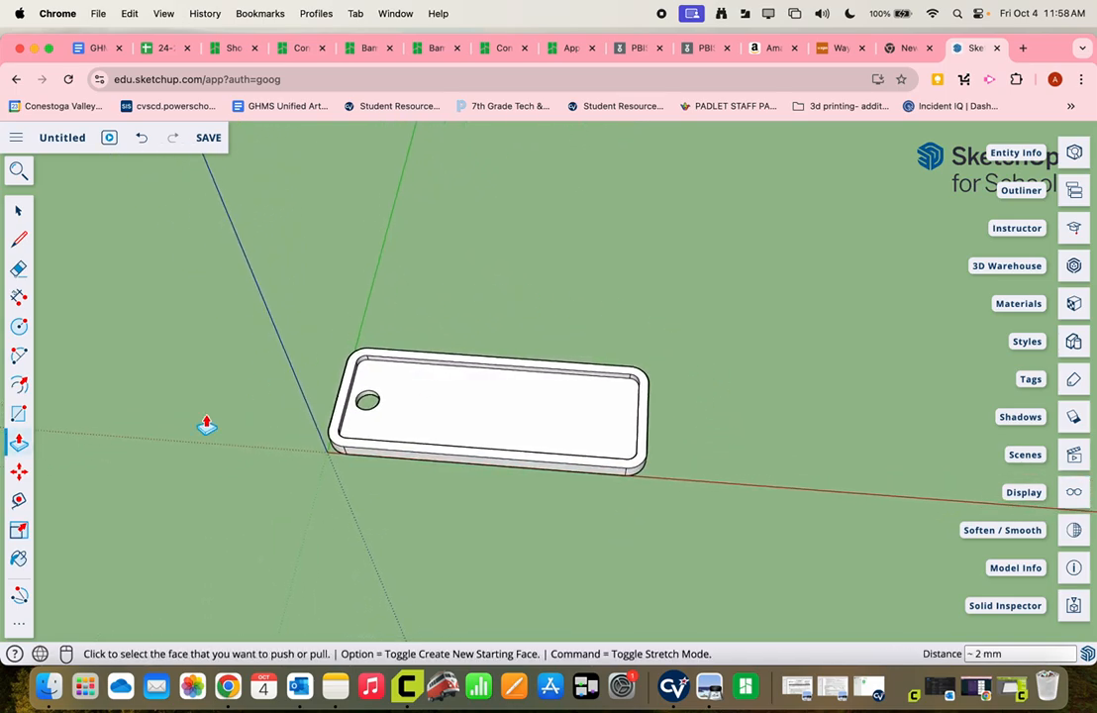
# Step: Start a 3D text with the tag owner's first name, using the Open Sans font in Bold
pyautogui.click(19, 623)
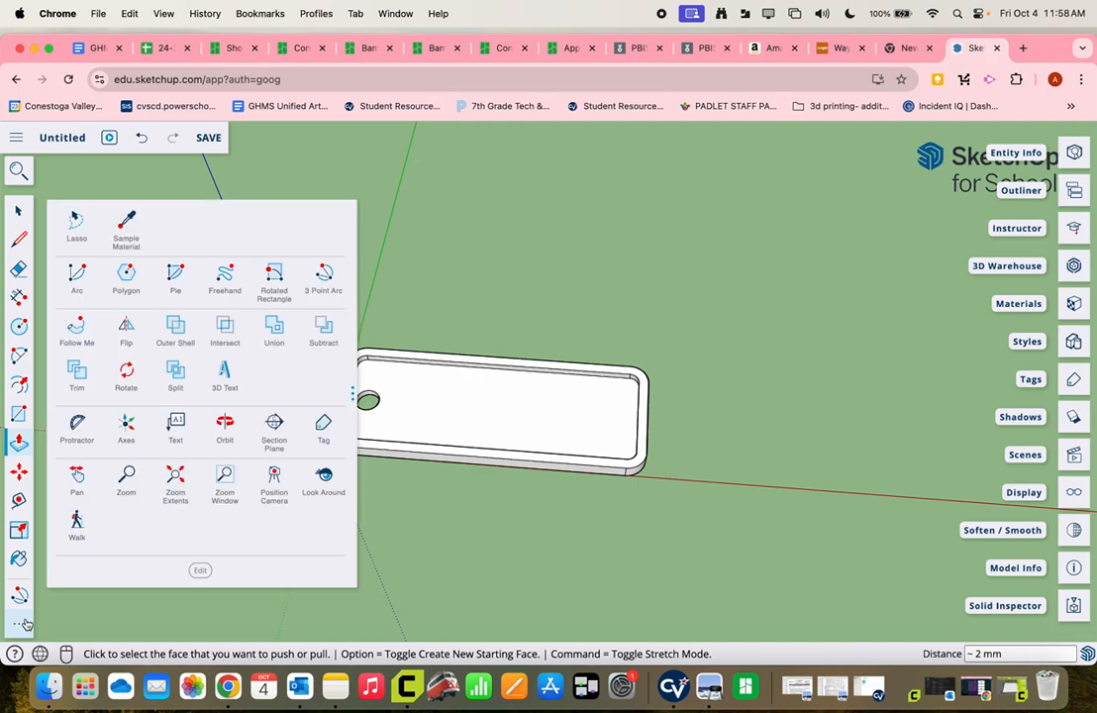
pyautogui.click(221, 387)
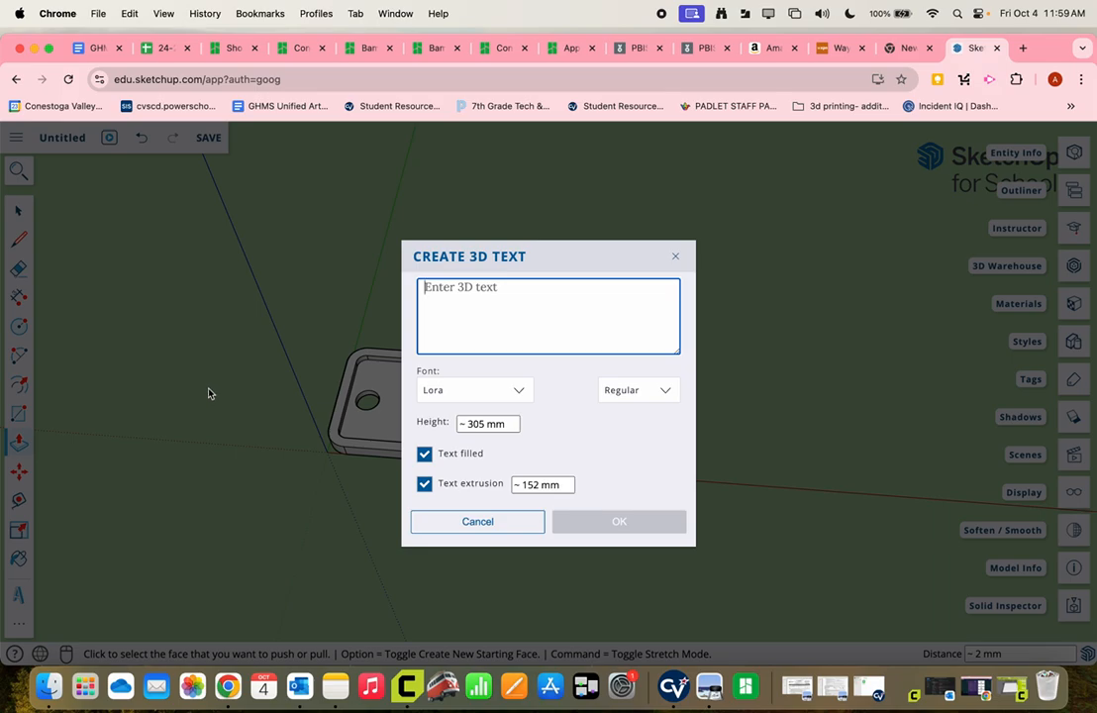
pyautogui.write('Henry')
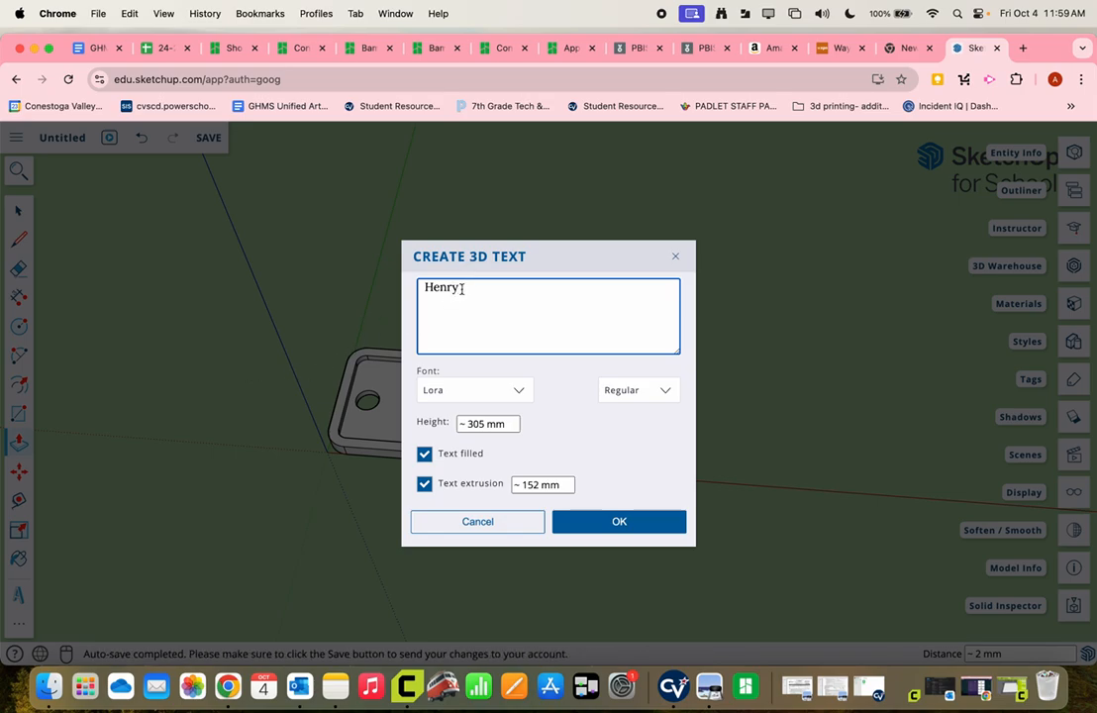
pyautogui.moveTo(421, 290); pyautogui.dragTo(441, 310)
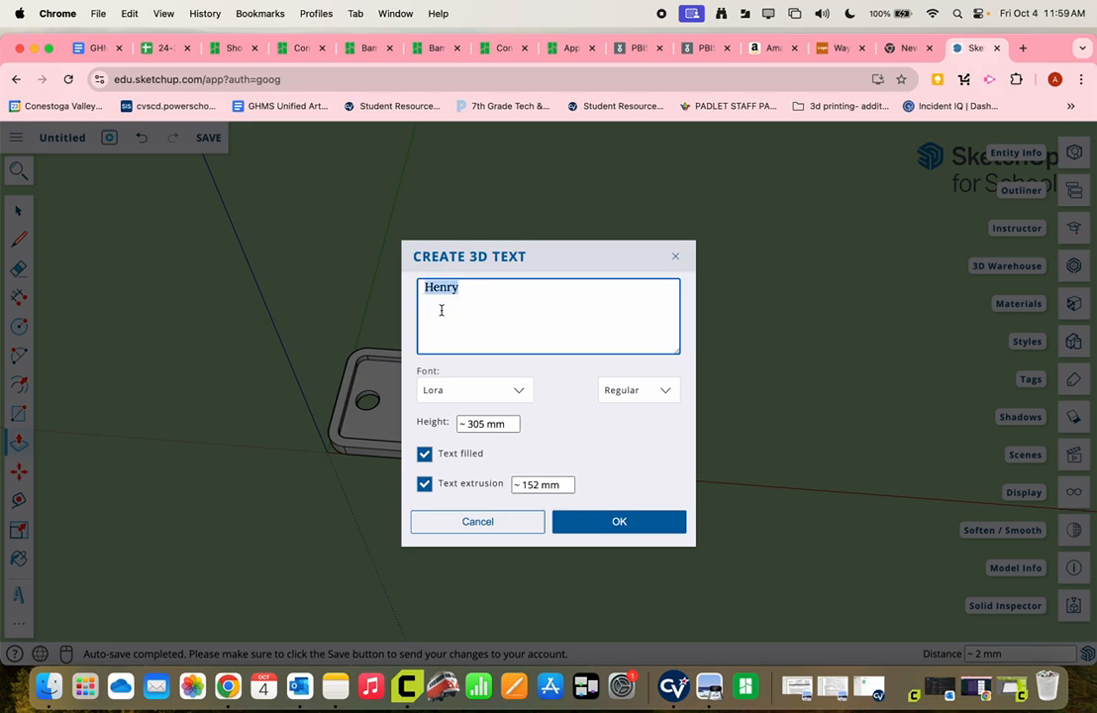
pyautogui.click(516, 394)
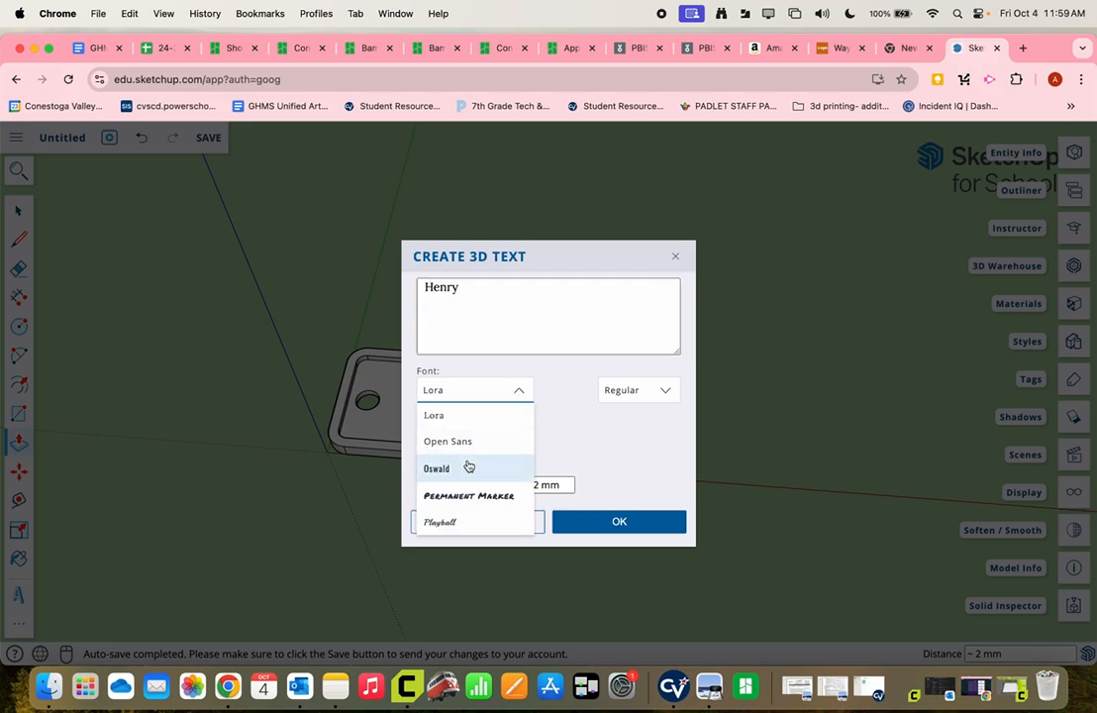
pyautogui.click(473, 495)
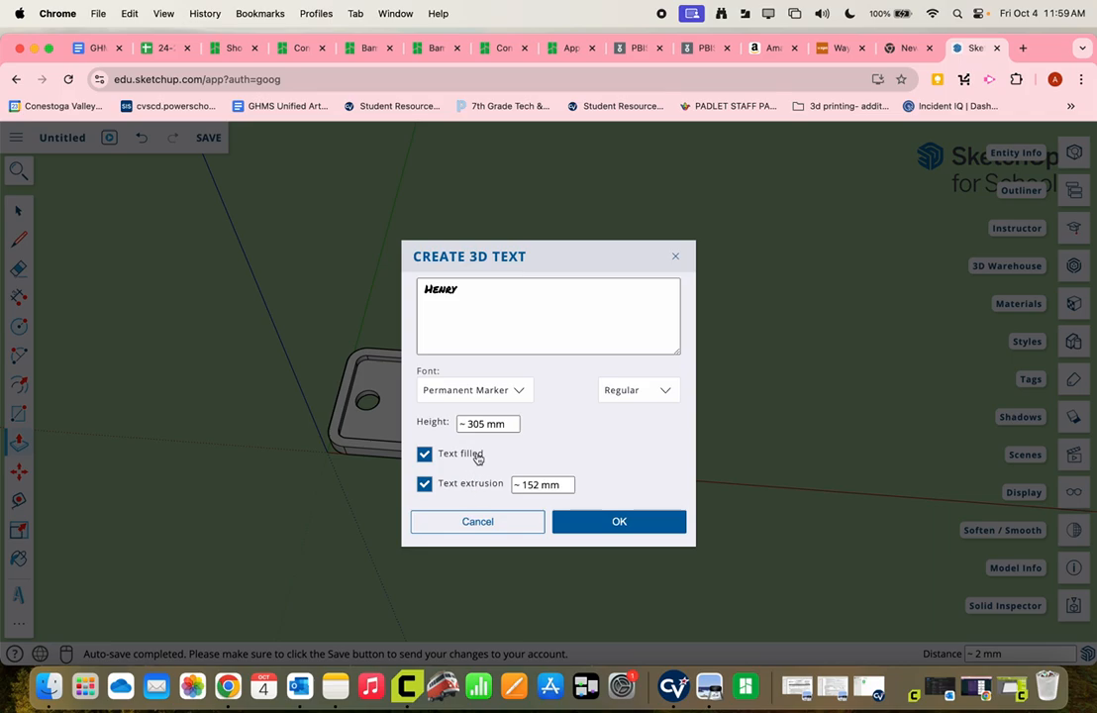
pyautogui.click(518, 394)
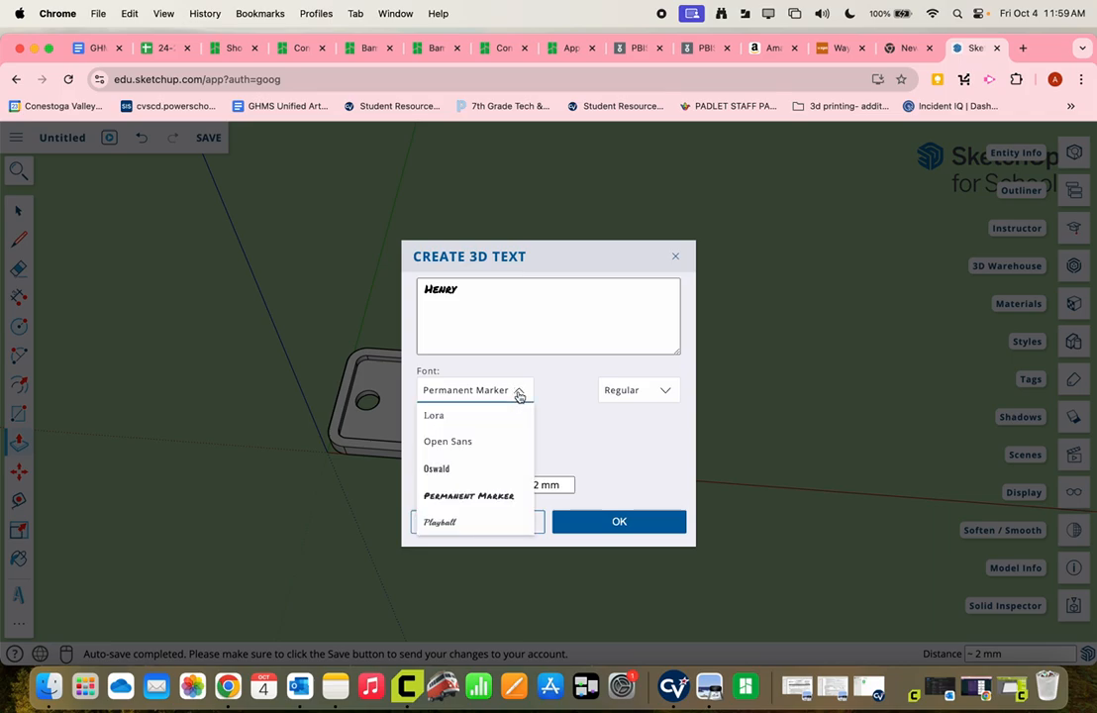
pyautogui.click(466, 441)
pyautogui.click(653, 398)
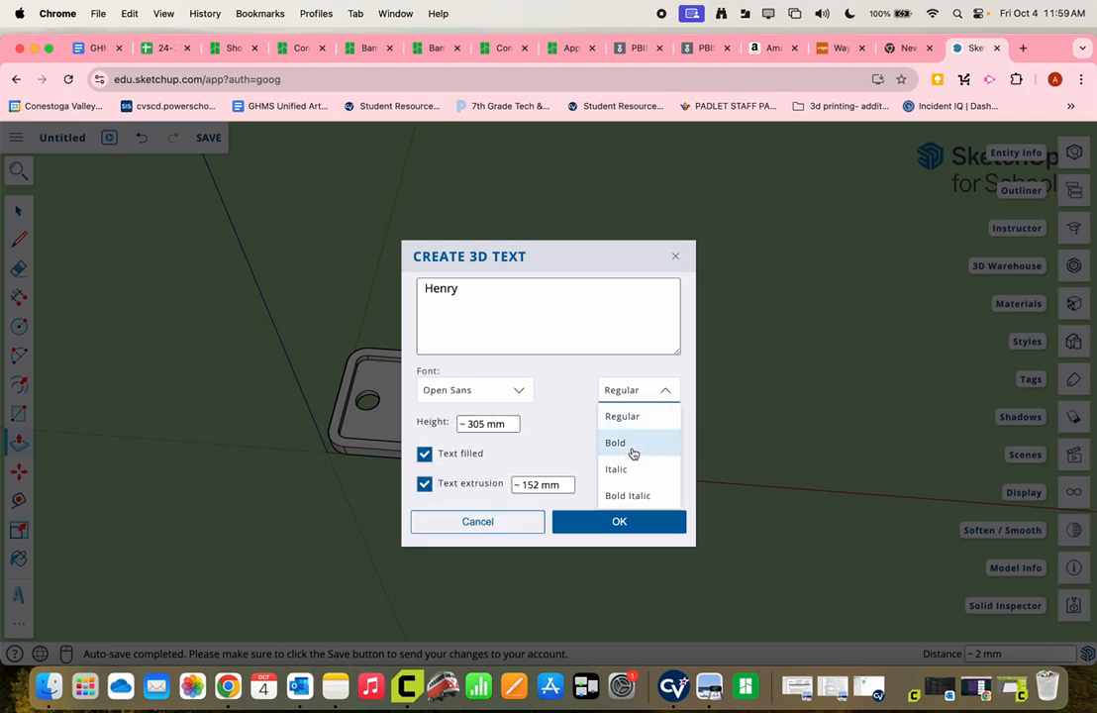
pyautogui.click(632, 445)
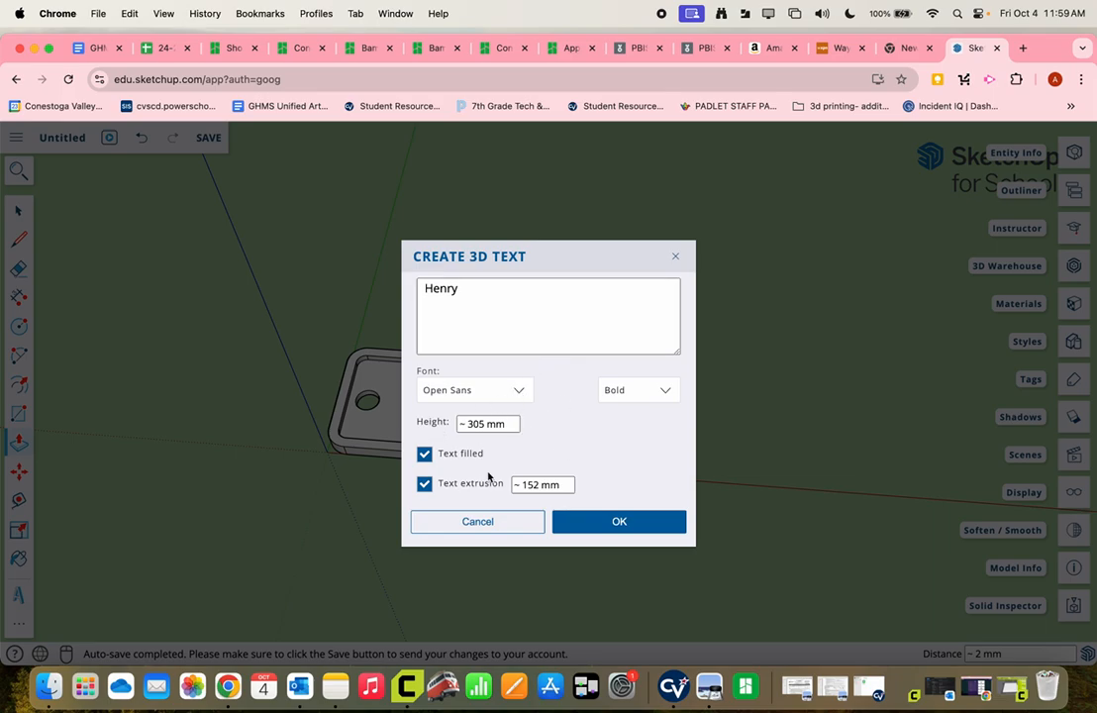
# Step: Set the 3D text to 18 mm height and 1.5 mm extrusion, and place it on the recess floor
pyautogui.click(511, 424)
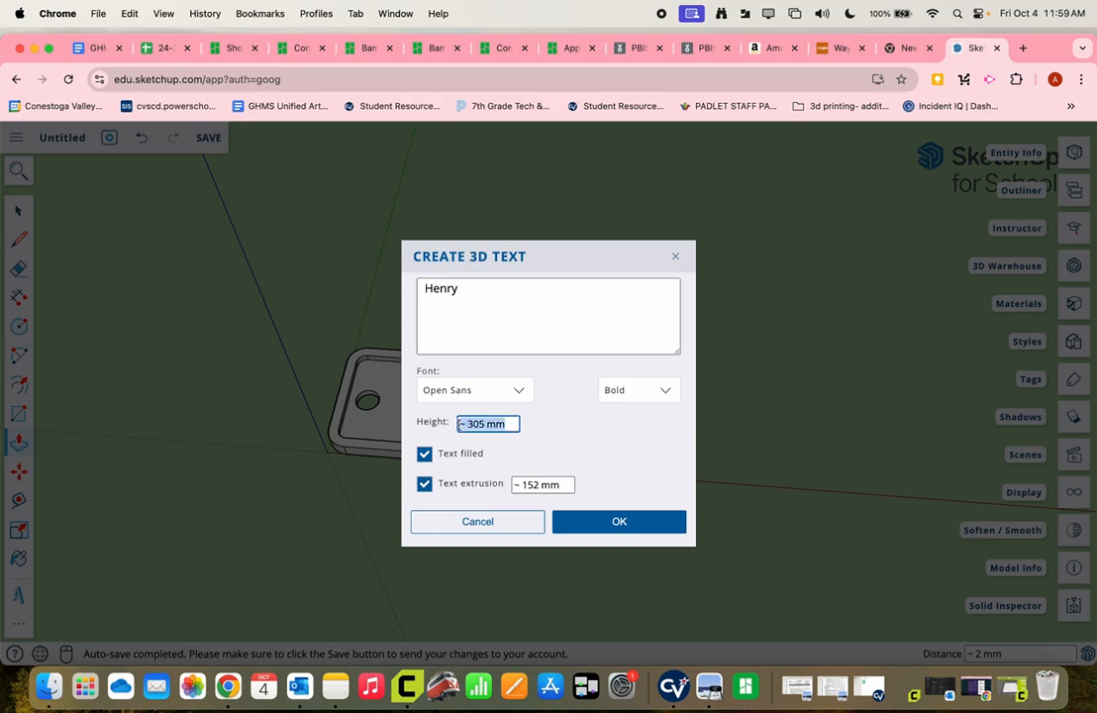
pyautogui.write('18')
pyautogui.click(558, 485)
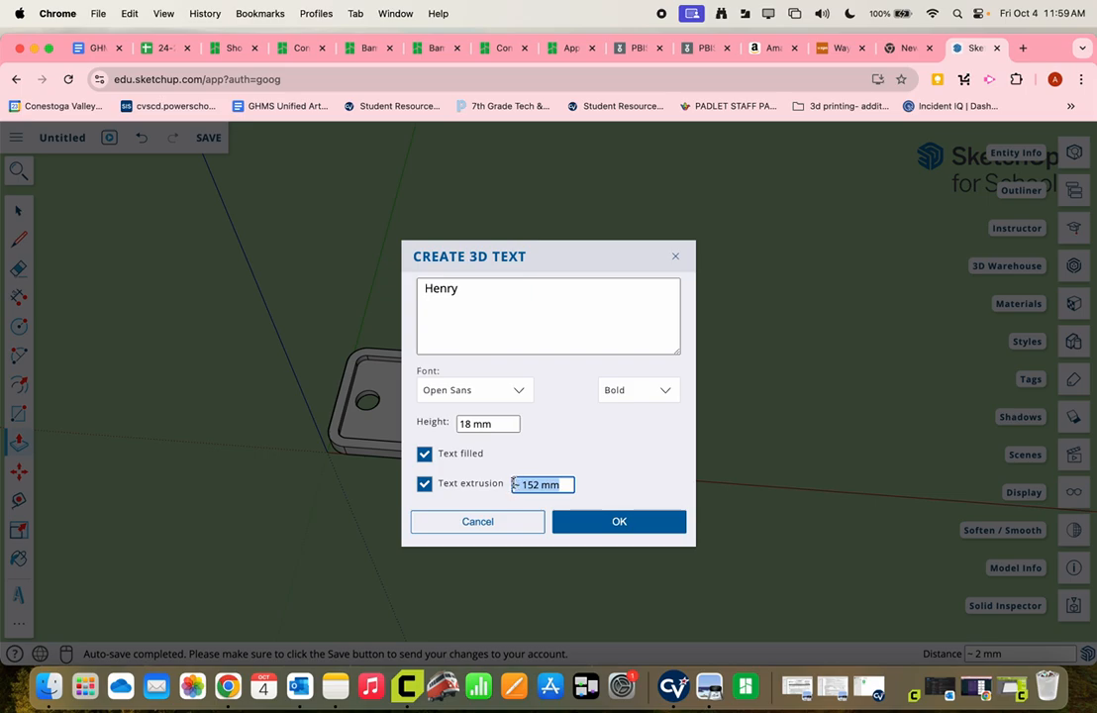
pyautogui.write('1.5')
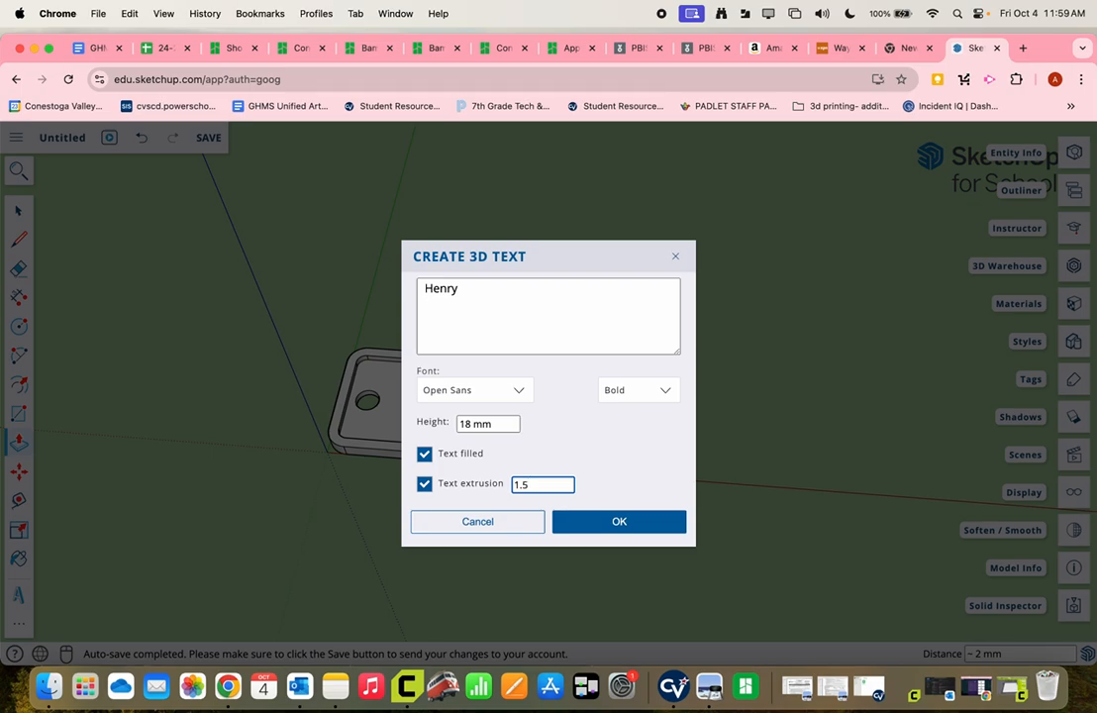
pyautogui.click(621, 527)
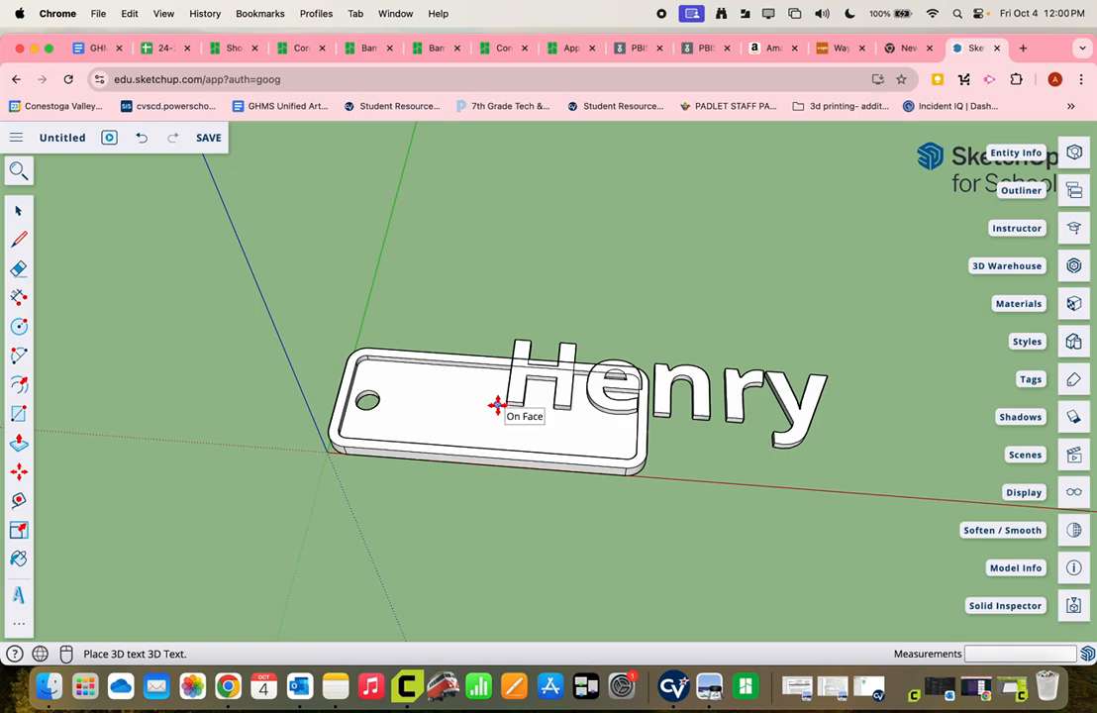
pyautogui.click(496, 404)
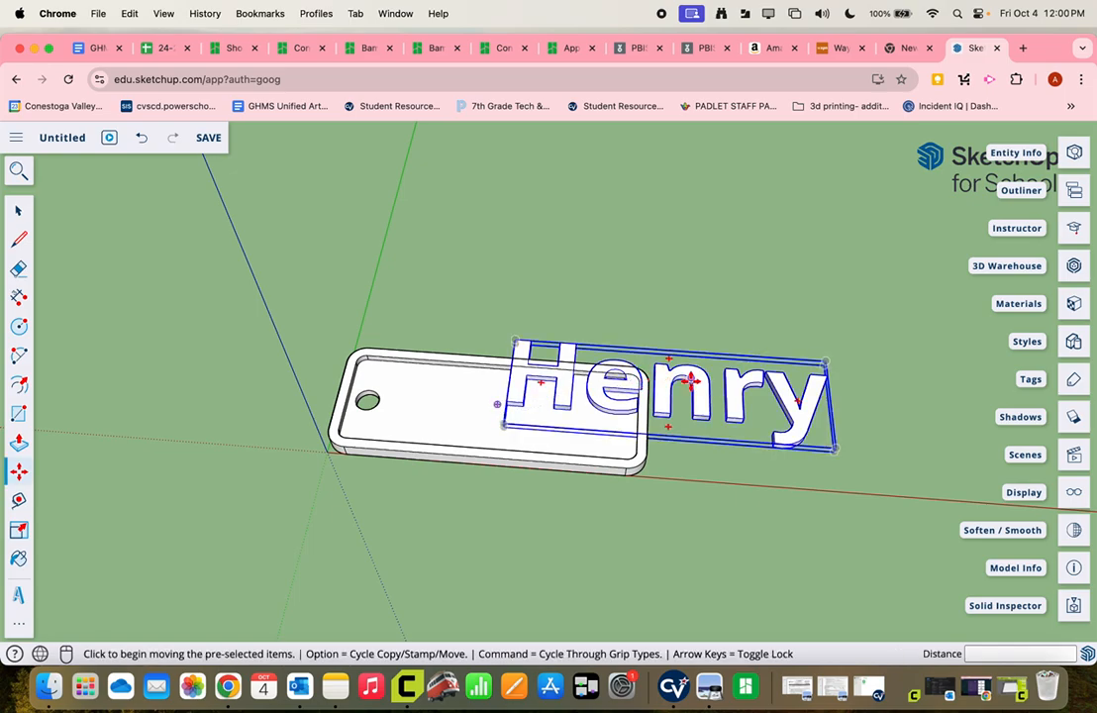
# Step: Move the 3D text about 27 mm along the recess floor toward the hole
pyautogui.moveTo(595, 478); pyautogui.dragTo(634, 540, button='middle')
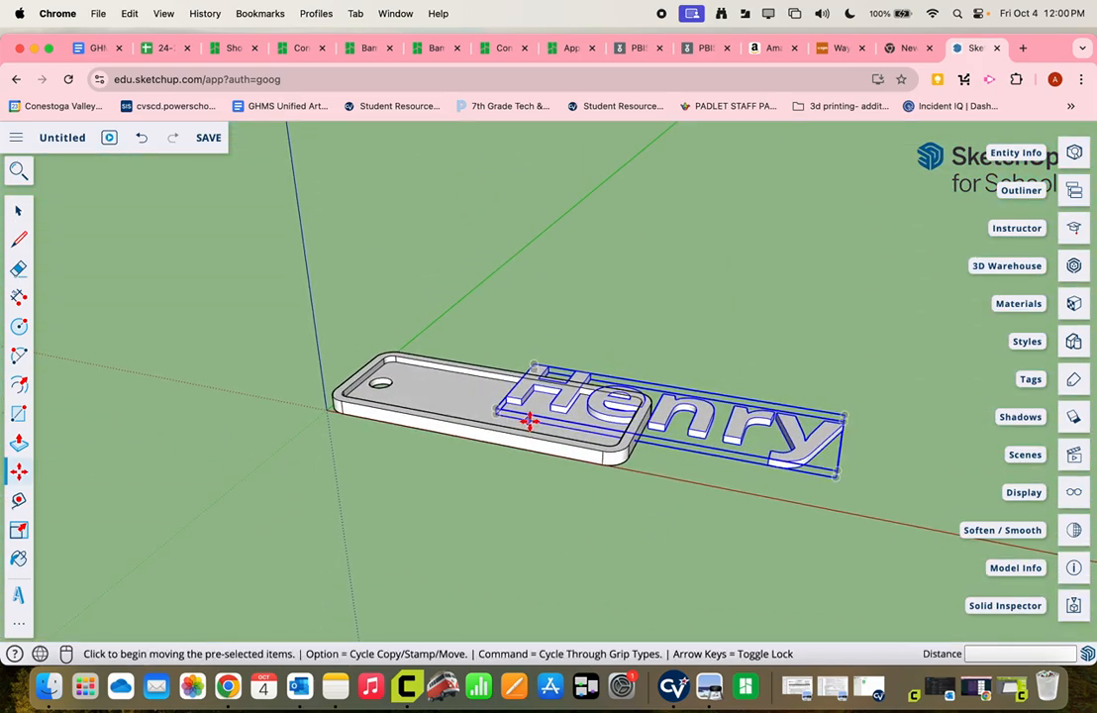
pyautogui.click(671, 408)
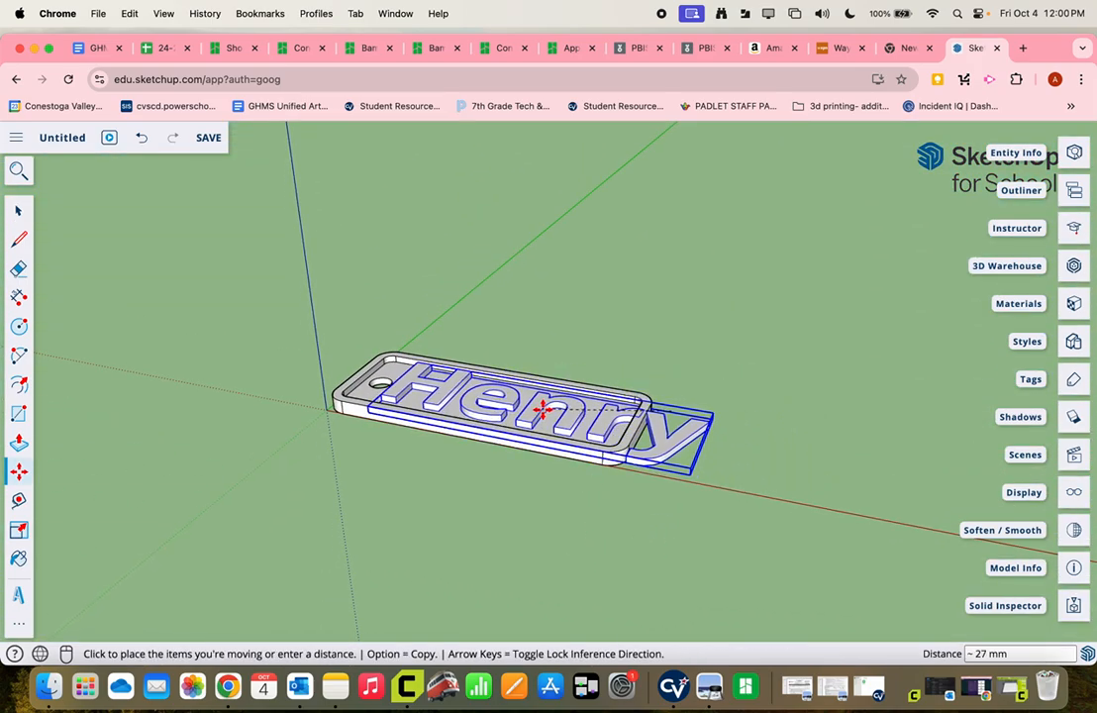
pyautogui.moveTo(542, 408); pyautogui.dragTo(399, 421, button='middle')
pyautogui.scroll(-3, 372, 379)
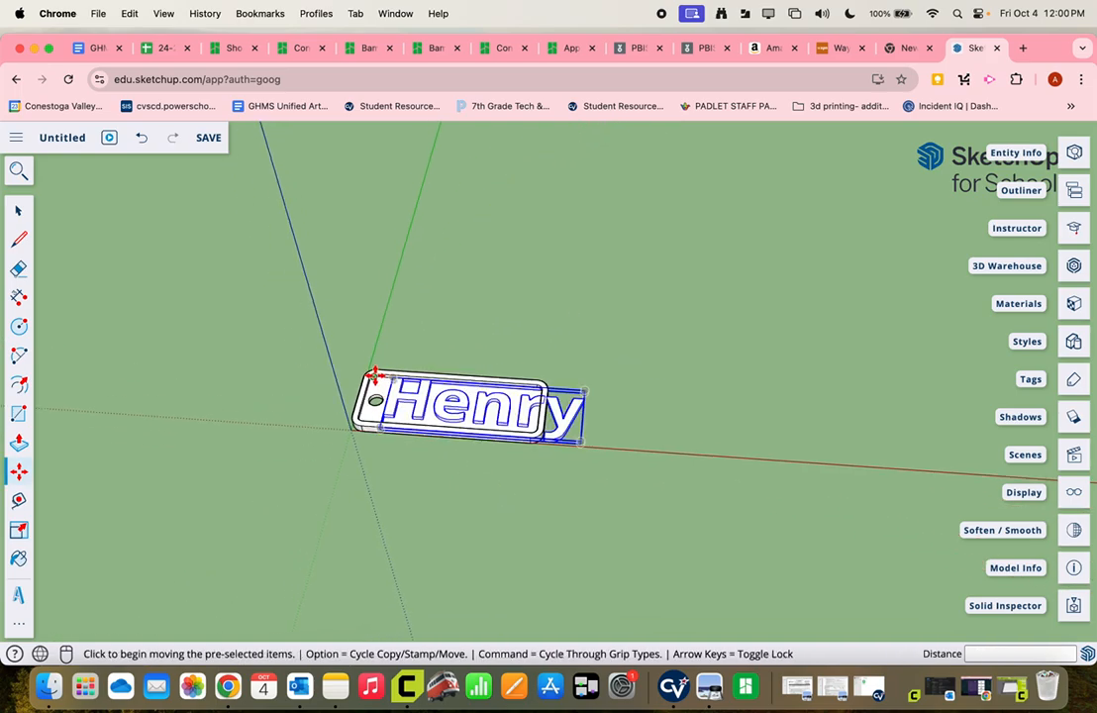
# Step: Move the 3D text slightly closer to the hole so its first letter starts at the hole's edge
pyautogui.scroll(6, 364, 377)
pyautogui.scroll(3, 363, 377)
pyautogui.moveTo(441, 382); pyautogui.dragTo(467, 458, button='middle')
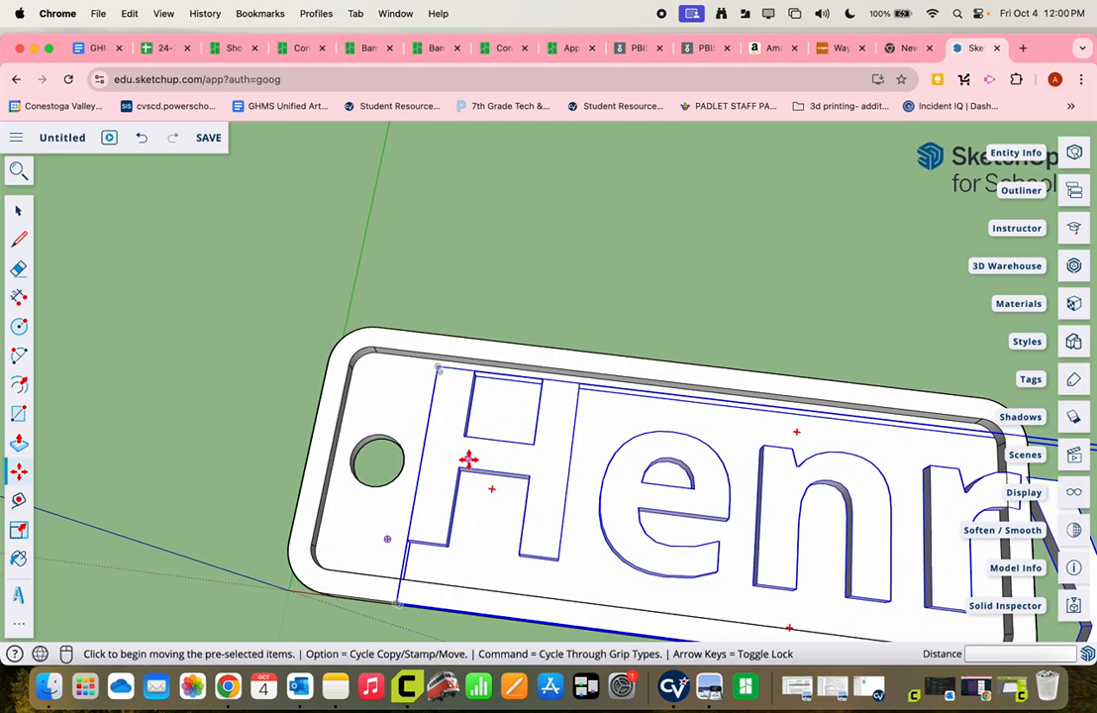
pyautogui.click(449, 461)
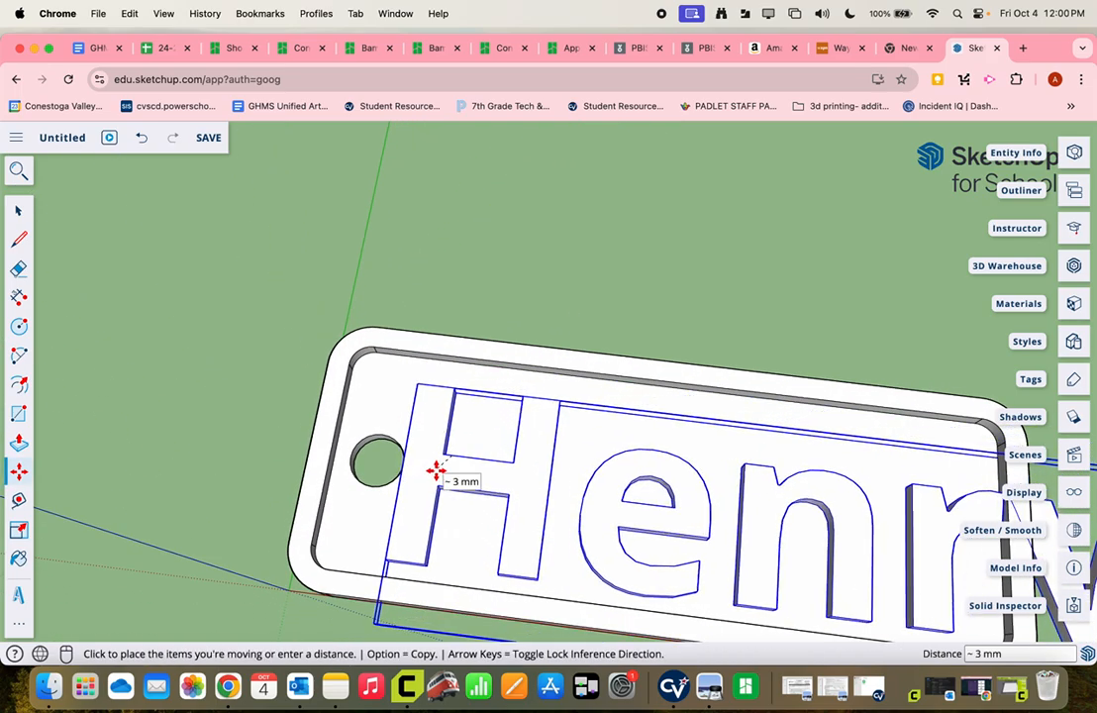
pyautogui.click(406, 472)
# Step: Scale the 3D text along the red axis by 0.78 so its last letter fits inside the rim
pyautogui.moveTo(406, 473); pyautogui.dragTo(517, 470, button='middle')
pyautogui.scroll(-5, 723, 431)
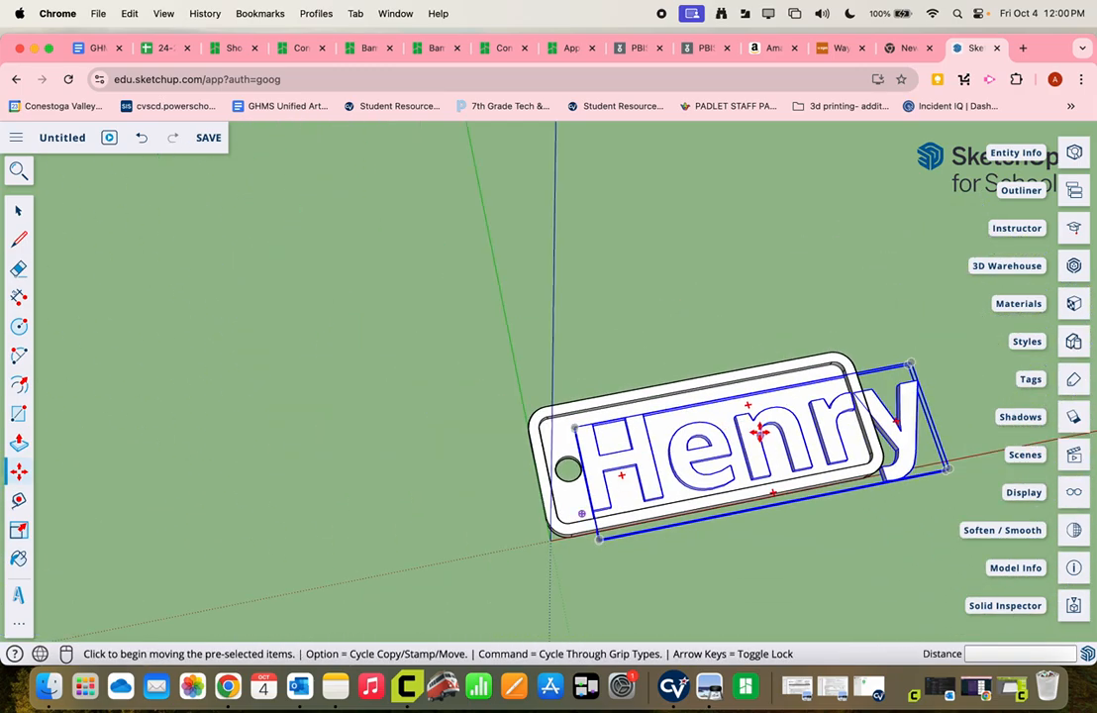
pyautogui.moveTo(791, 488); pyautogui.dragTo(671, 202, button='middle')
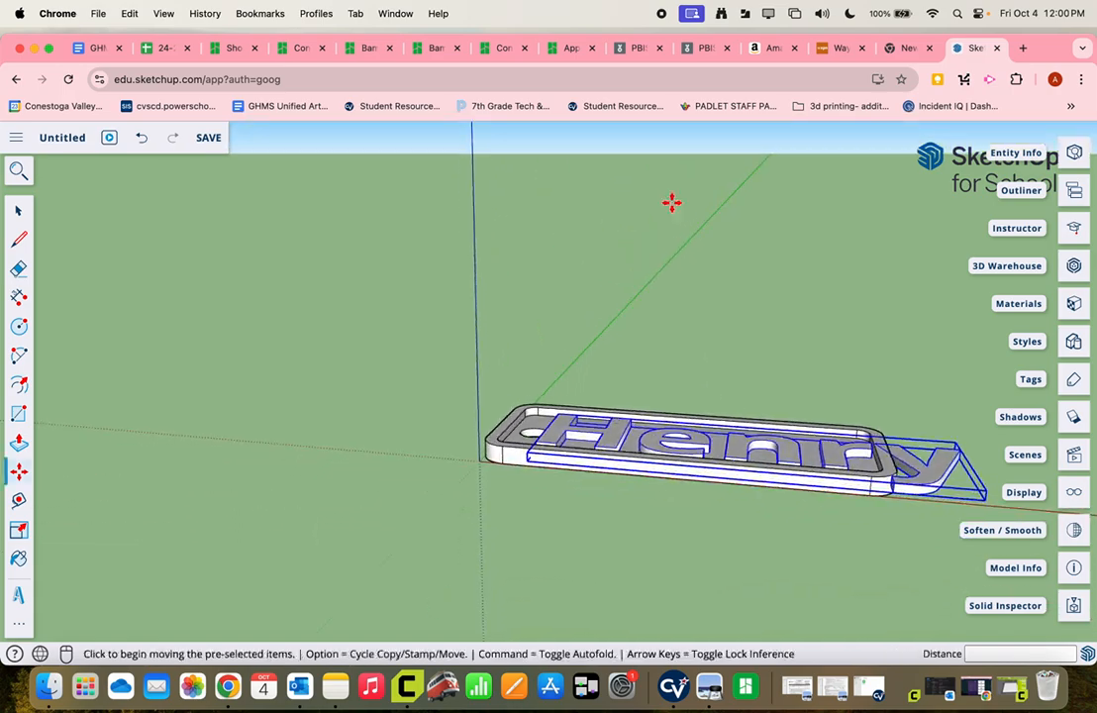
pyautogui.moveTo(788, 398); pyautogui.dragTo(581, 353, button='middle')
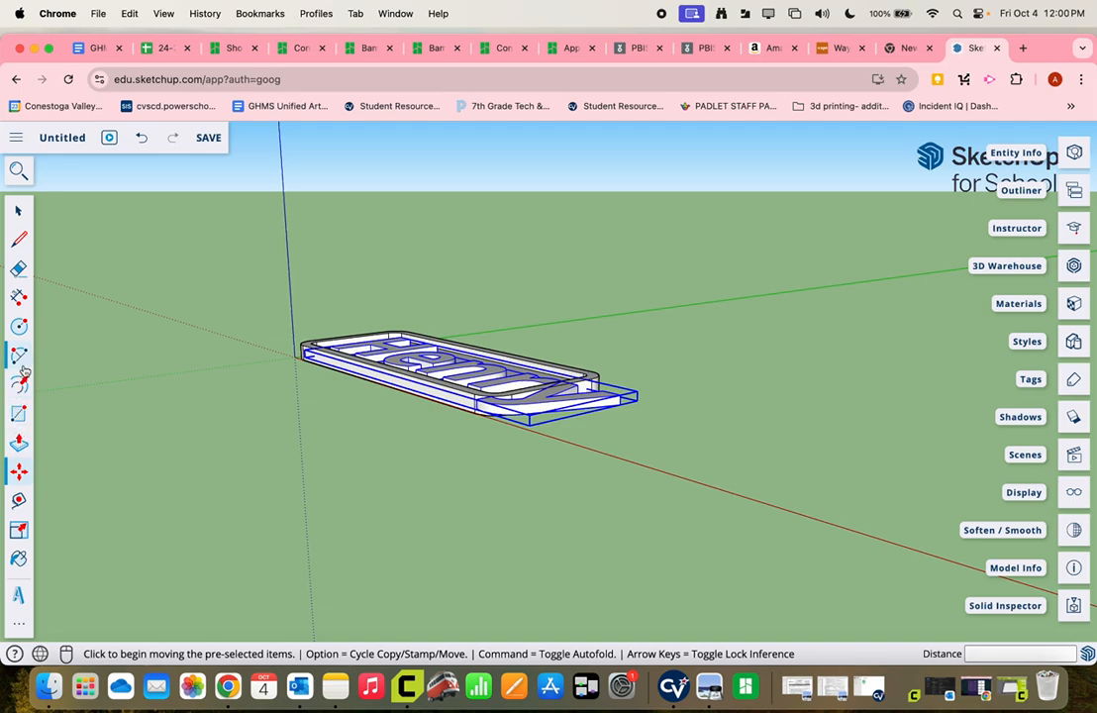
pyautogui.click(22, 533)
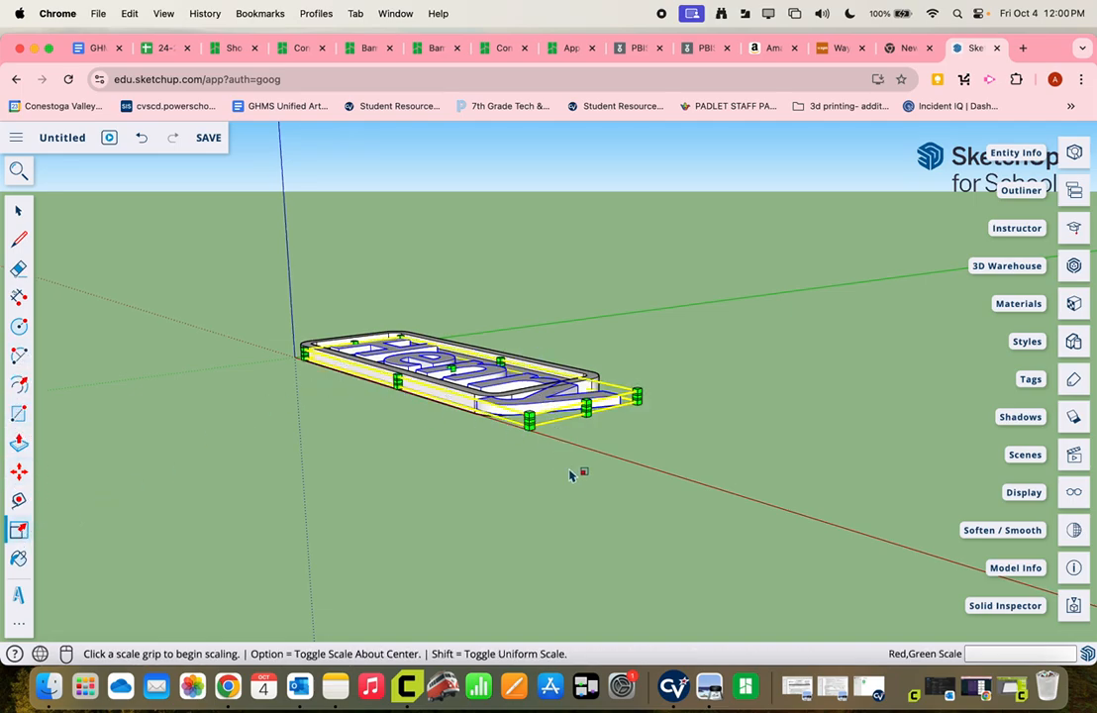
pyautogui.scroll(10, 599, 411)
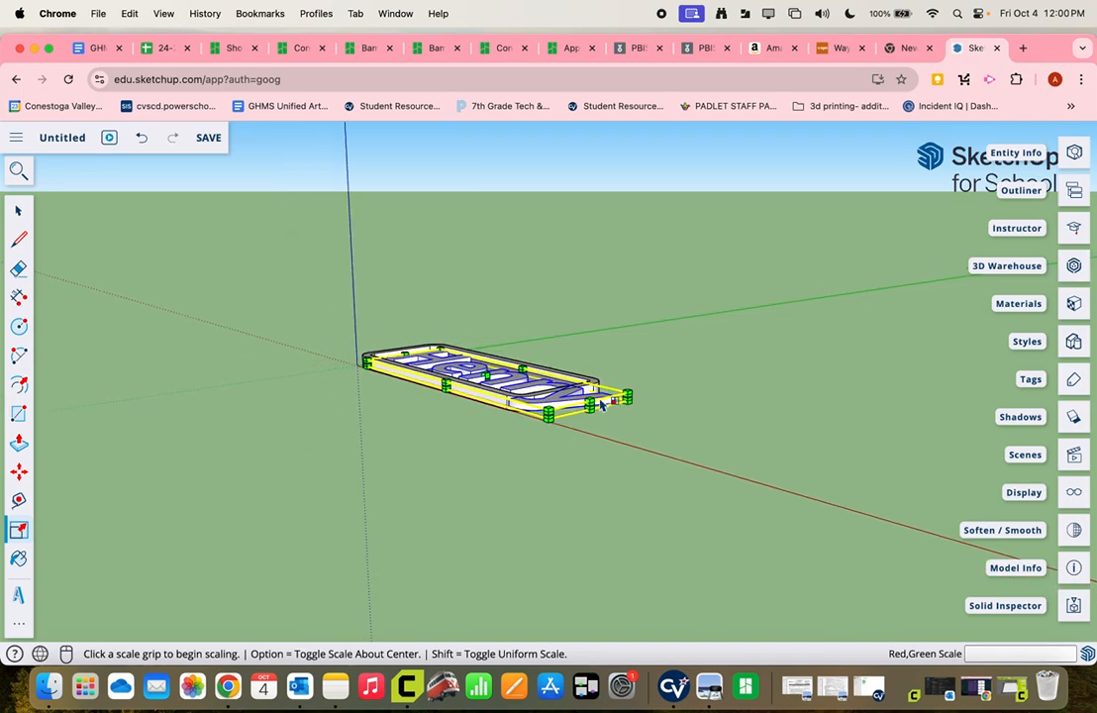
pyautogui.scroll(5, 594, 437)
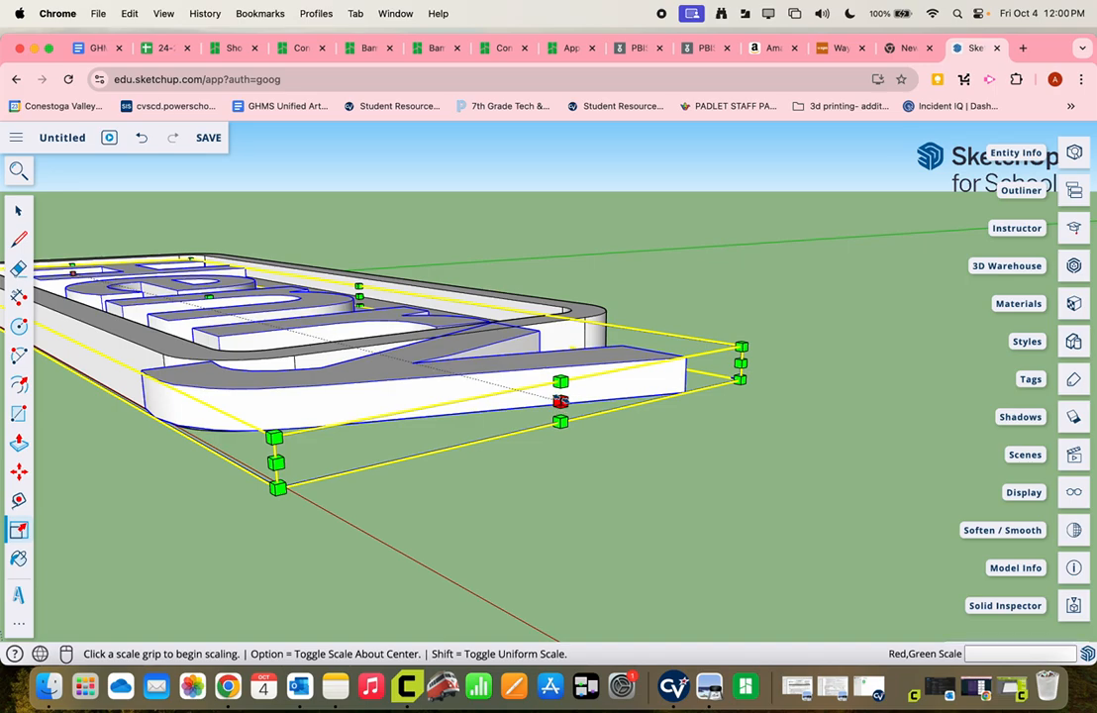
pyautogui.click(560, 401)
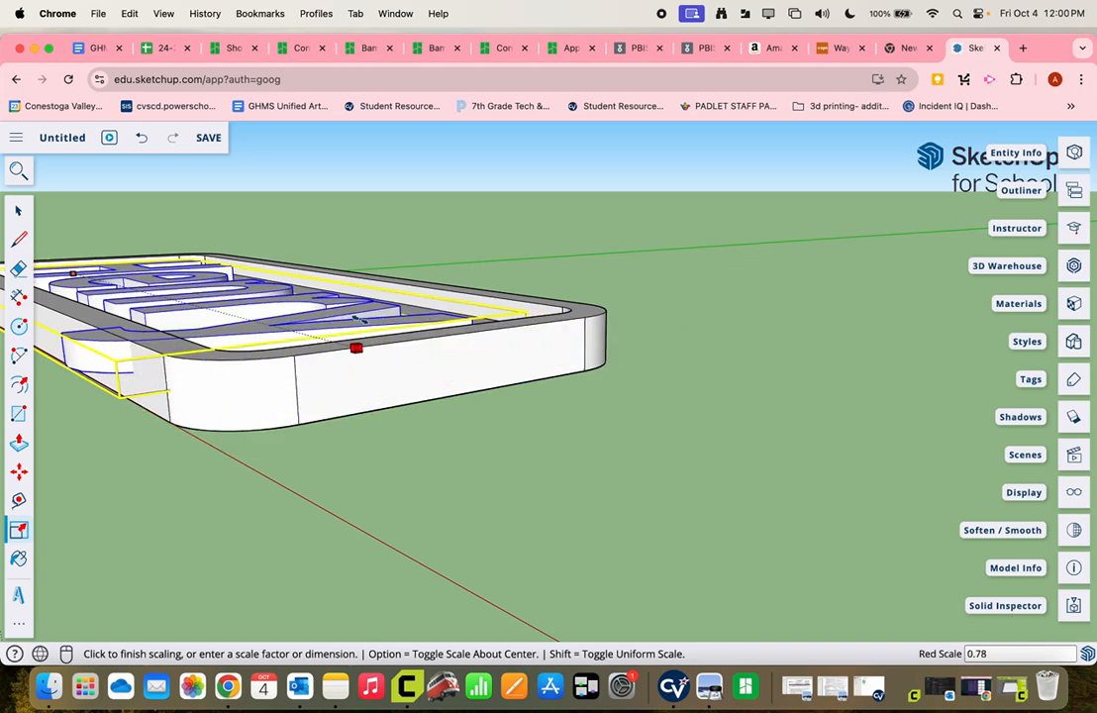
pyautogui.moveTo(353, 321); pyautogui.dragTo(589, 499, button='middle')
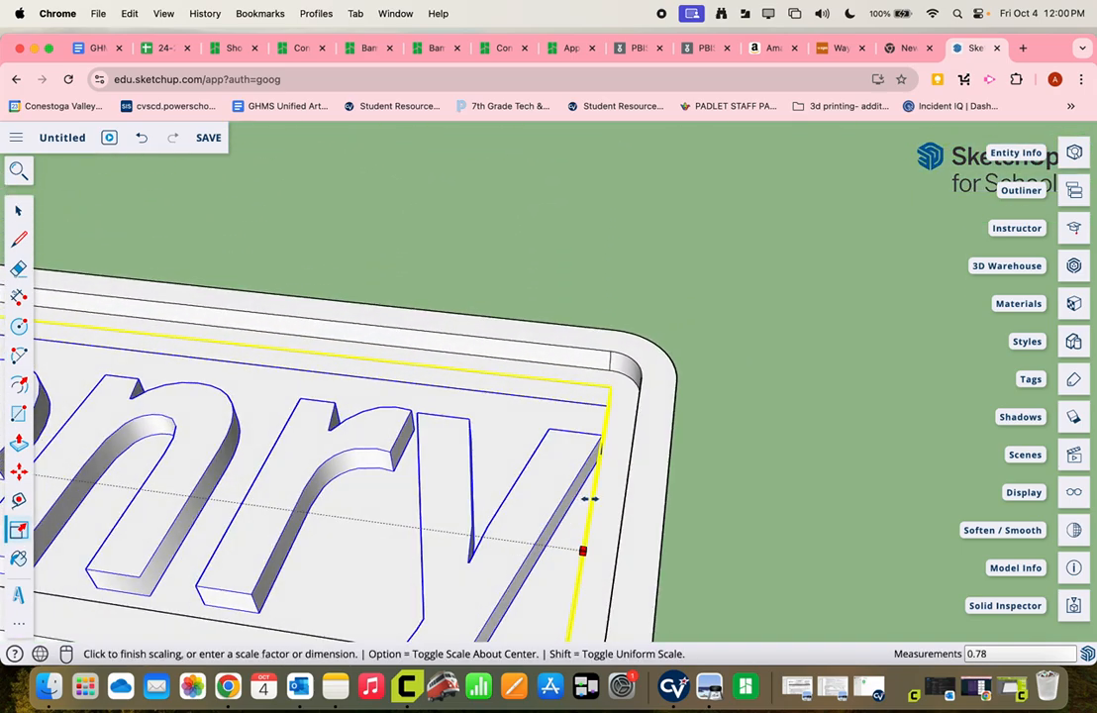
pyautogui.scroll(-3, 606, 492)
pyautogui.scroll(-5, 606, 492)
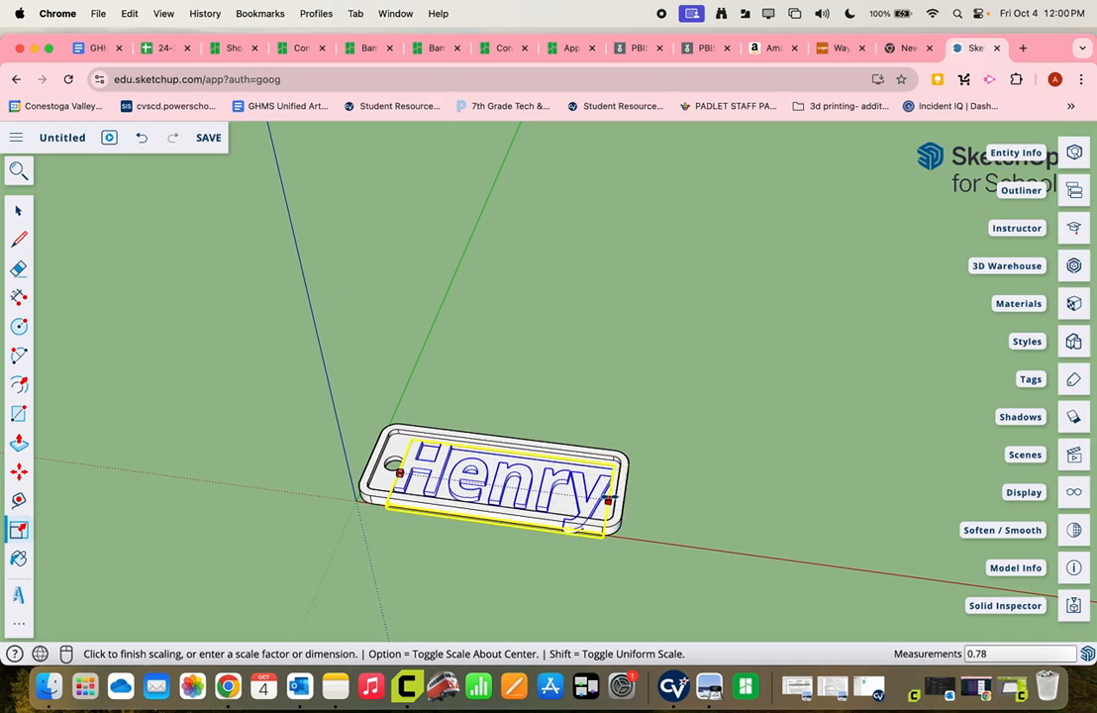
pyautogui.click(606, 498)
# Step: Scale the 3D text along the green axis by about 0.82 so it fits across the recess
pyautogui.moveTo(643, 456); pyautogui.dragTo(346, 451, button='middle')
pyautogui.scroll(5, 569, 584)
pyautogui.press('s')
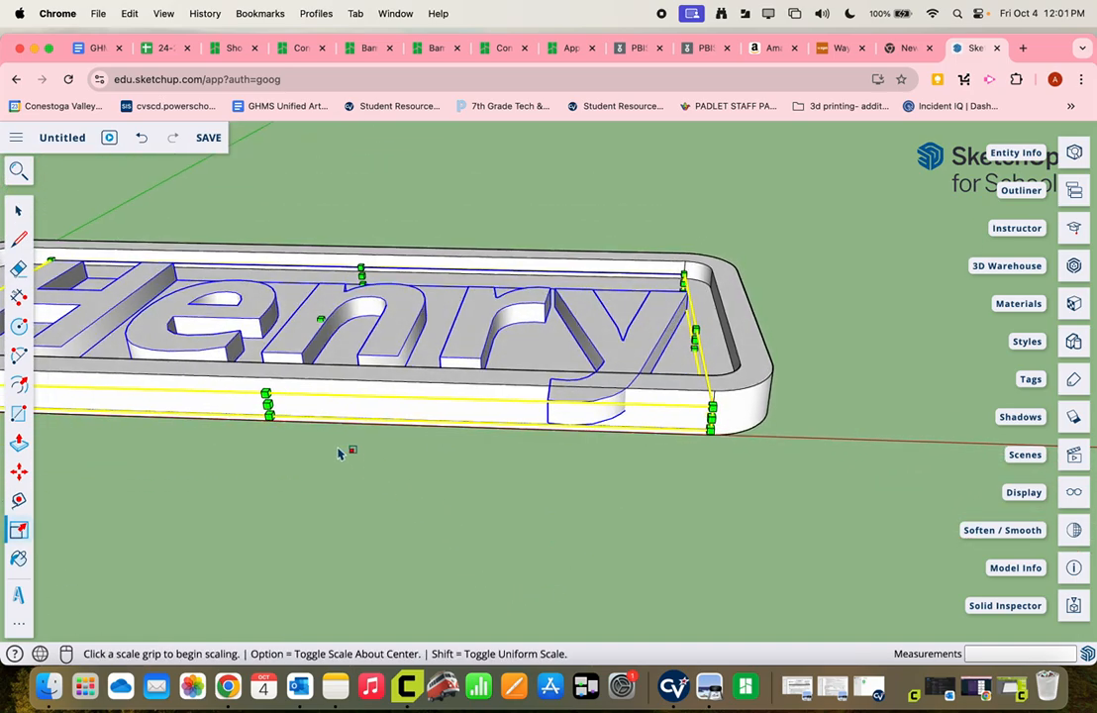
pyautogui.click(266, 404)
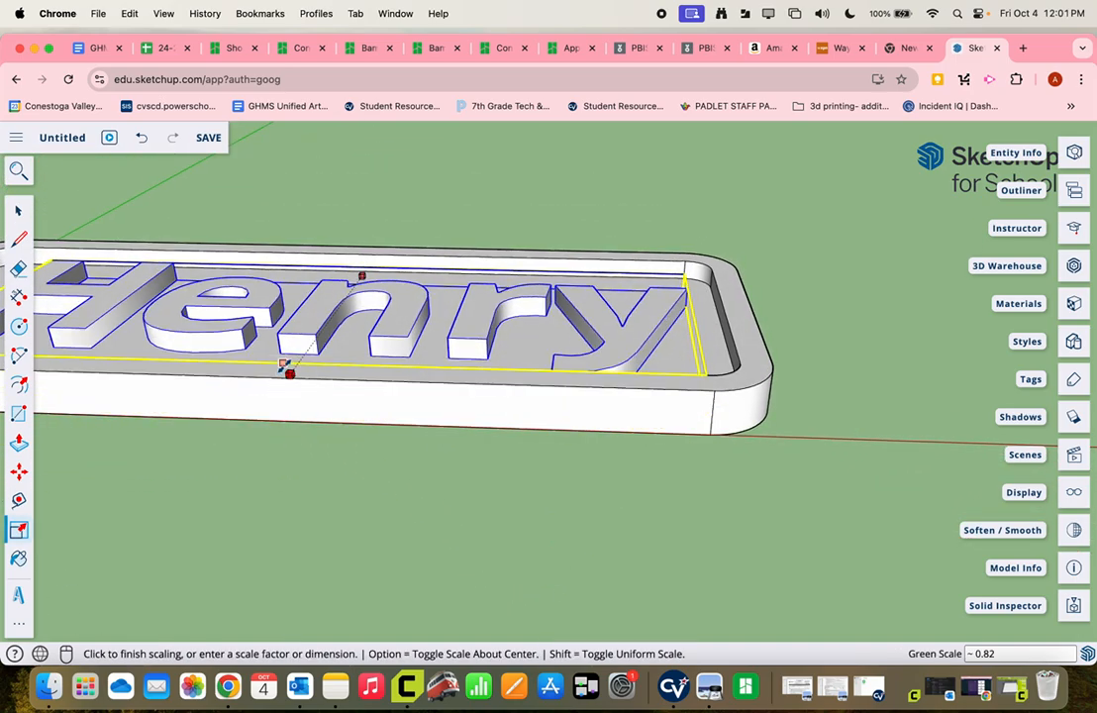
pyautogui.click(287, 368)
# Step: Move the 3D text 1 mm toward the long edge farthest from the red axis, and clear the selection
pyautogui.scroll(5, 289, 367)
pyautogui.moveTo(289, 367); pyautogui.dragTo(544, 415, button='middle')
pyautogui.scroll(-5, 544, 415)
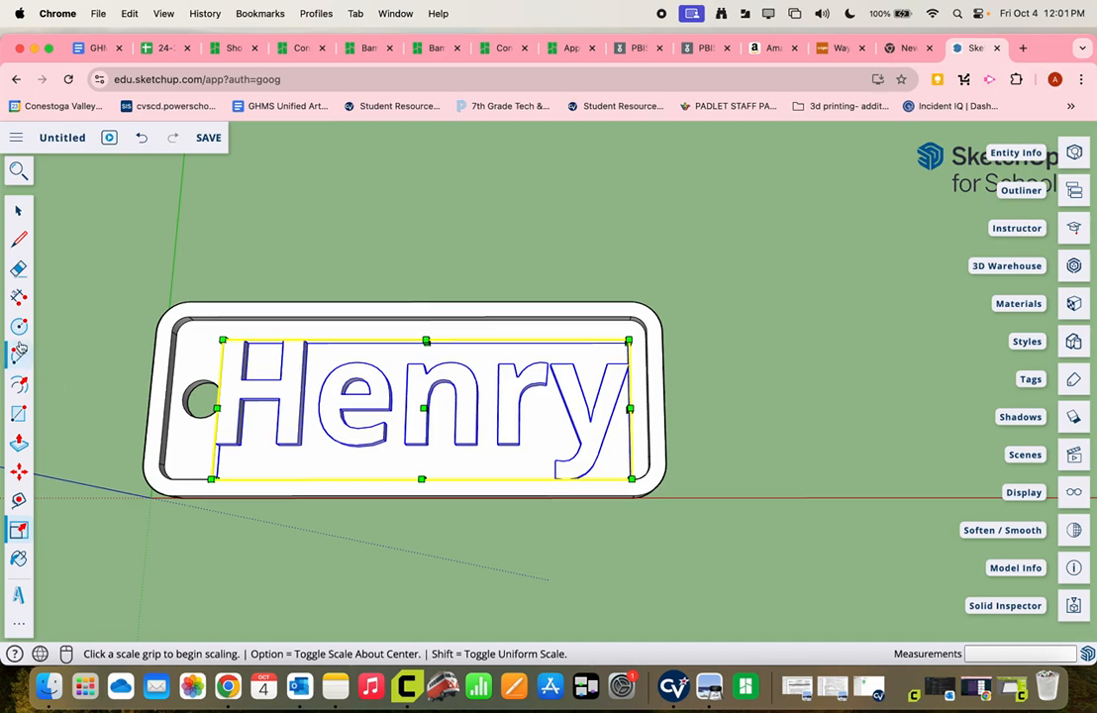
pyautogui.press('m')
pyautogui.click(342, 419)
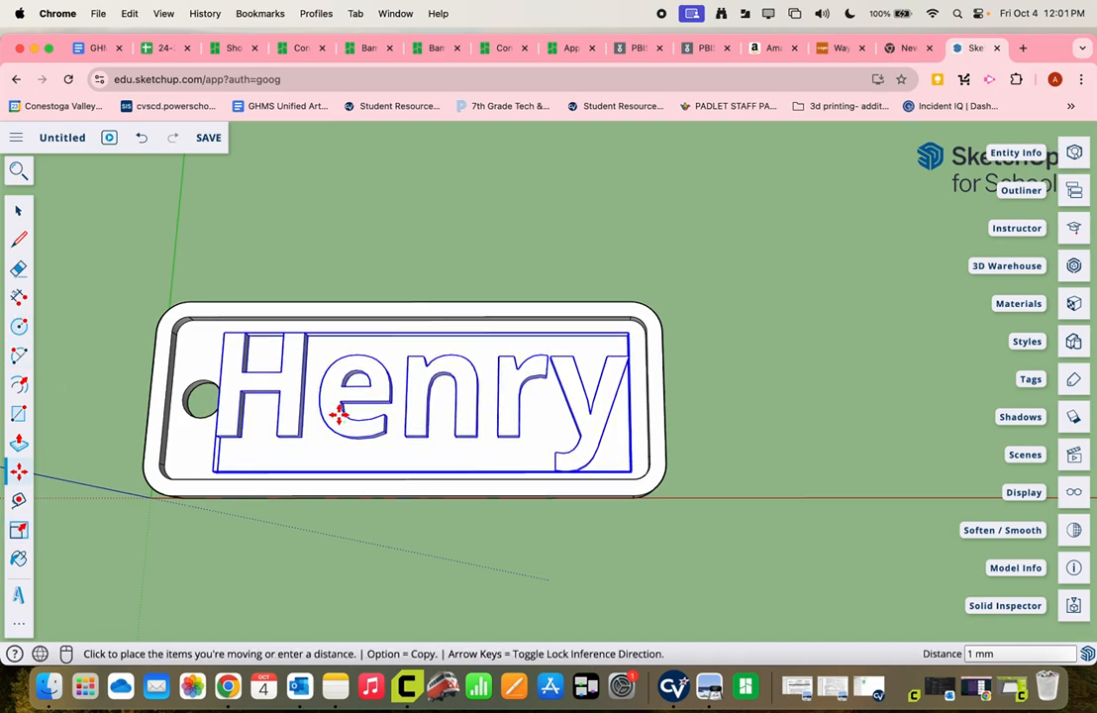
pyautogui.click(373, 419)
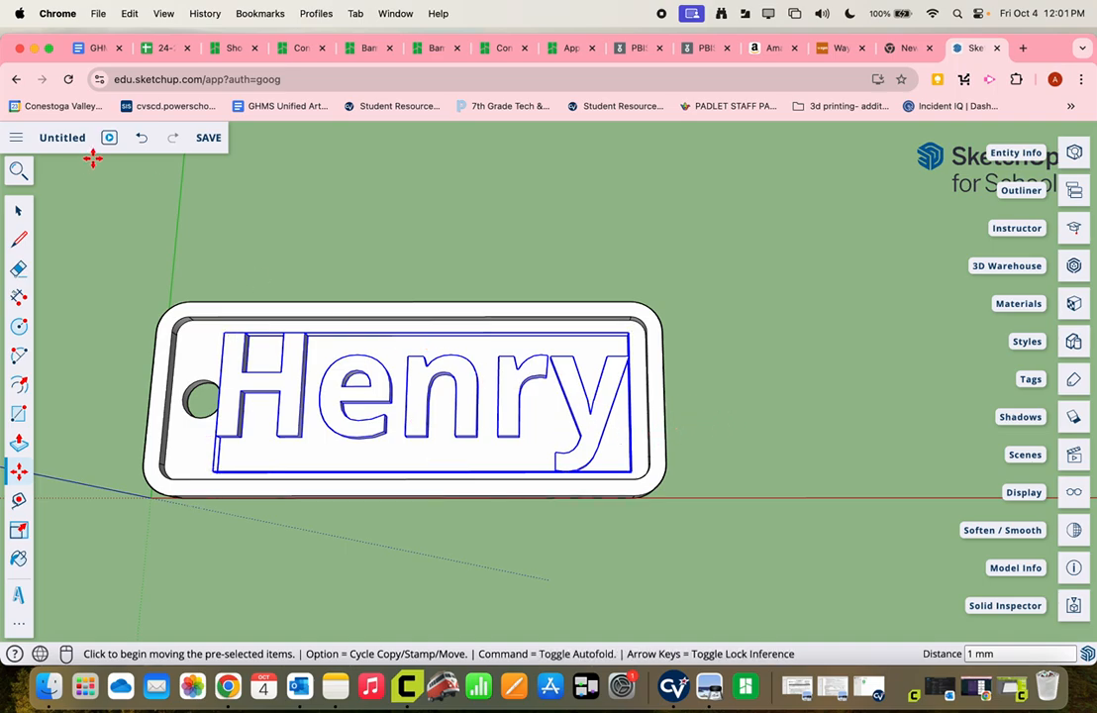
pyautogui.click(17, 210)
pyautogui.click(310, 245)
pyautogui.moveTo(681, 427); pyautogui.dragTo(374, 309, button='middle')
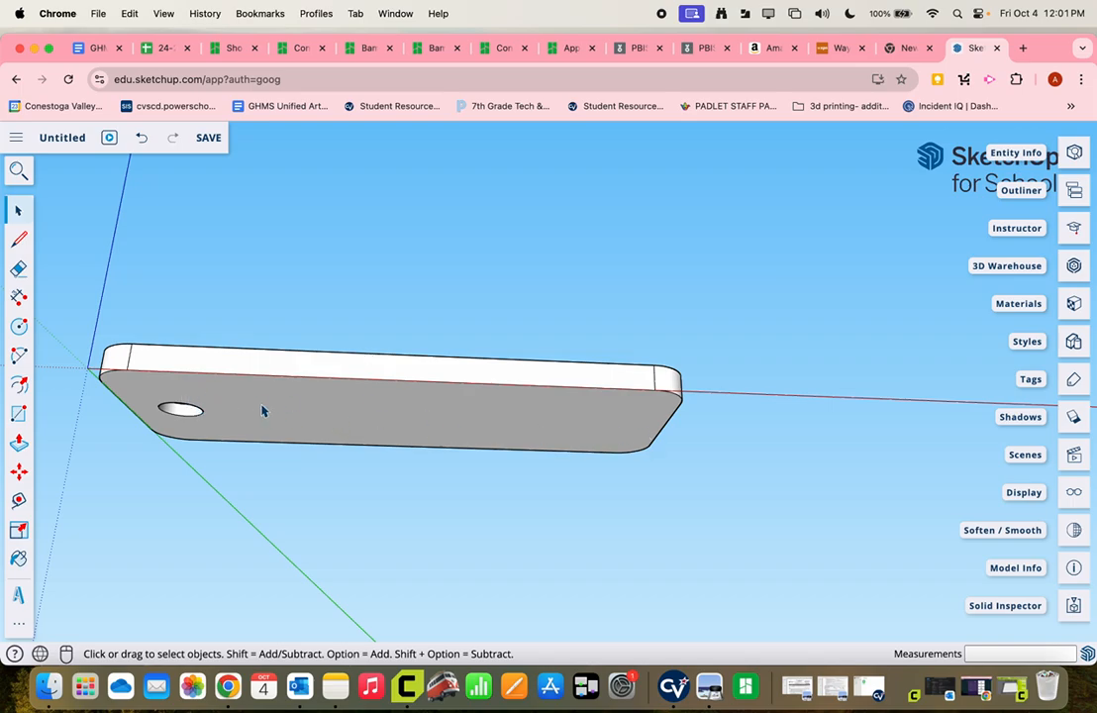
pyautogui.moveTo(638, 432)
pyautogui.mouseDown(button='middle')
pyautogui.moveTo(502, 360)
pyautogui.moveTo(502, 564)
pyautogui.moveTo(478, 521)
pyautogui.moveTo(602, 508)
pyautogui.moveTo(549, 409)
pyautogui.moveTo(372, 363)
pyautogui.moveTo(272, 392)
pyautogui.moveTo(649, 454)
pyautogui.mouseUp(button='middle')
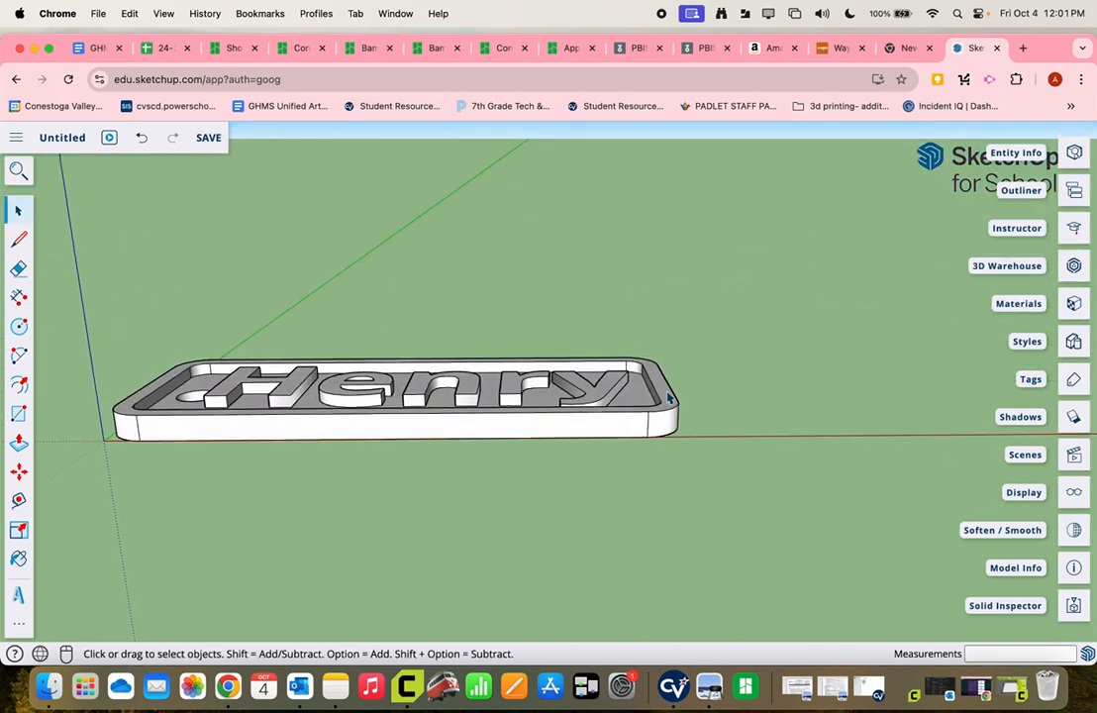
# Step: Delete the default human scale figure standing near the origin, leaving only the name tag in the model
pyautogui.moveTo(656, 324); pyautogui.dragTo(670, 457, button='middle')
pyautogui.scroll(-10, 670, 457)
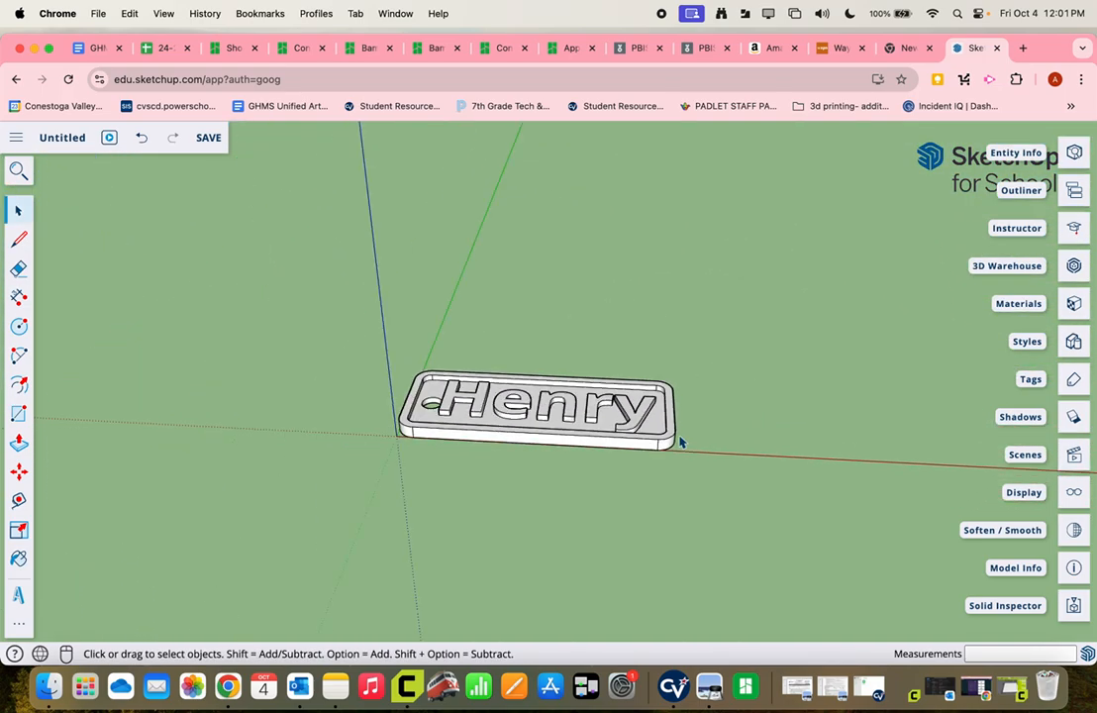
pyautogui.scroll(-8, 750, 404)
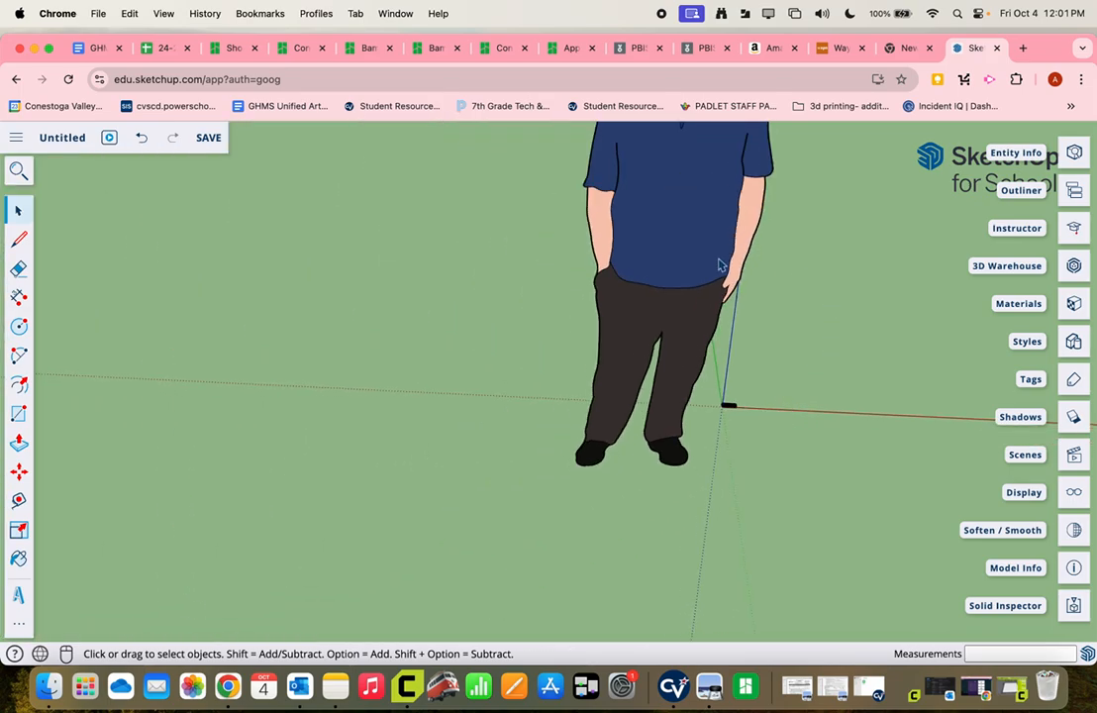
pyautogui.click(687, 241)
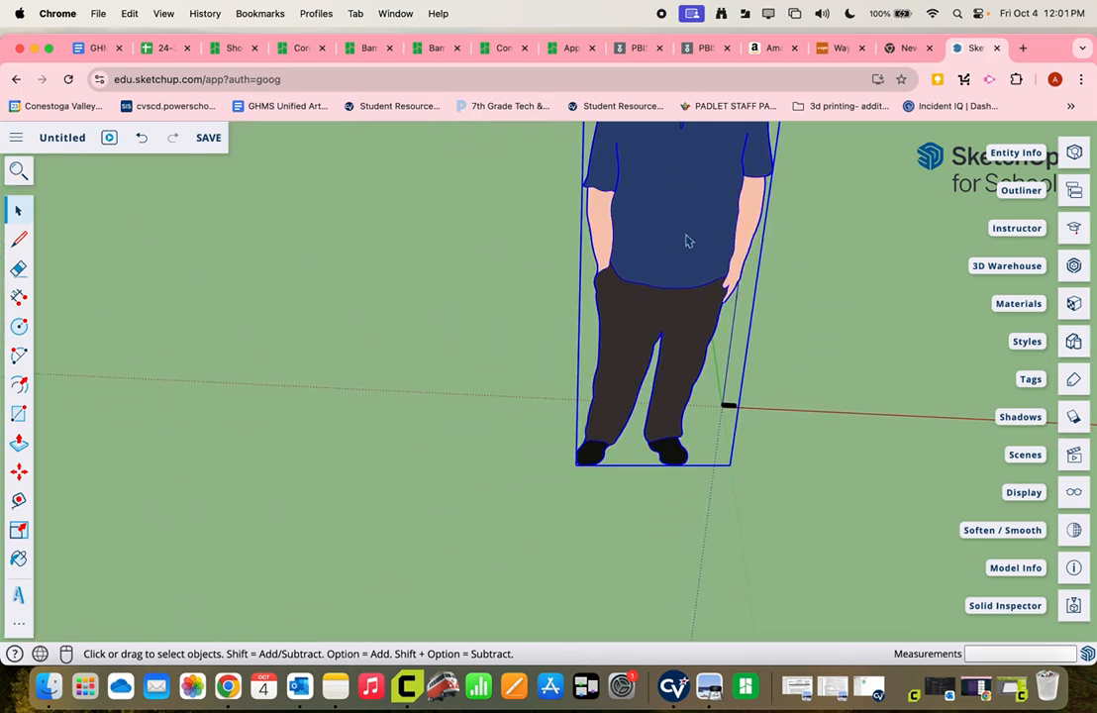
pyautogui.press('Delete')
pyautogui.scroll(10, 757, 406)
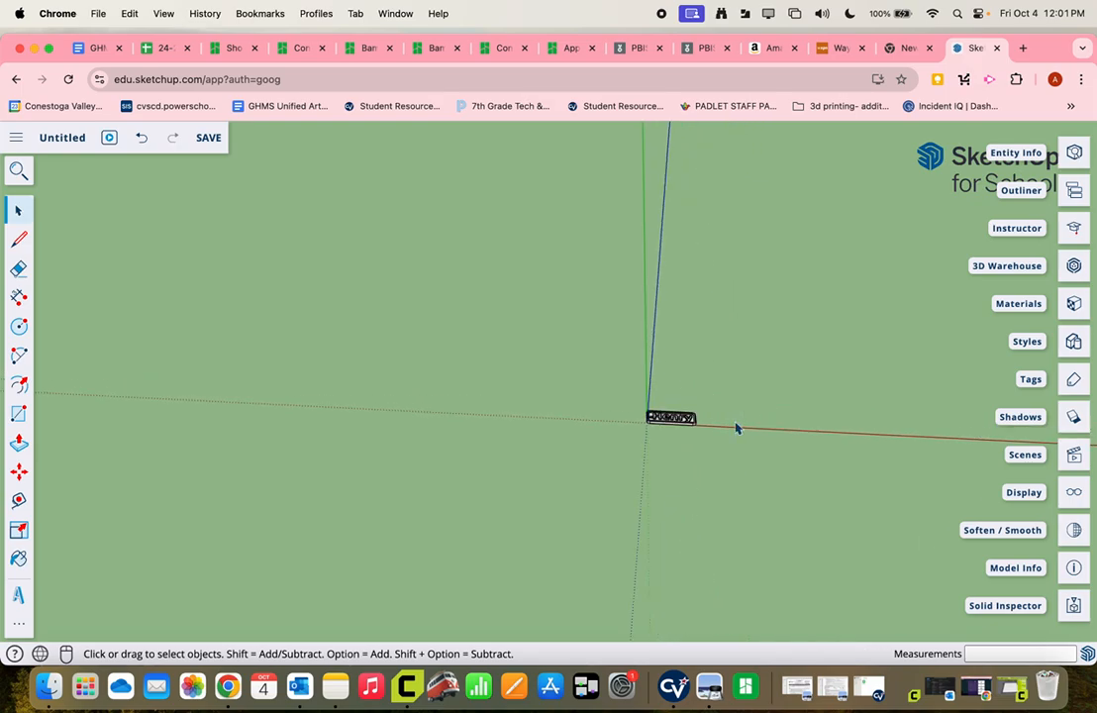
pyautogui.scroll(5, 726, 440)
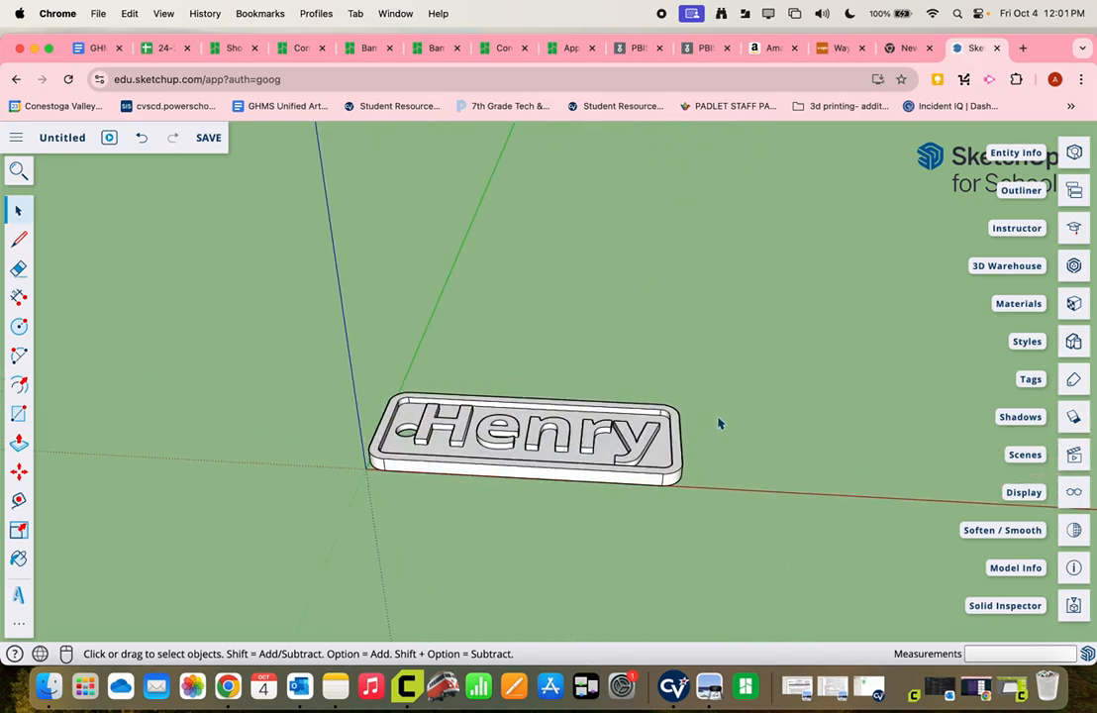
pyautogui.moveTo(741, 373); pyautogui.dragTo(701, 367, button='middle')
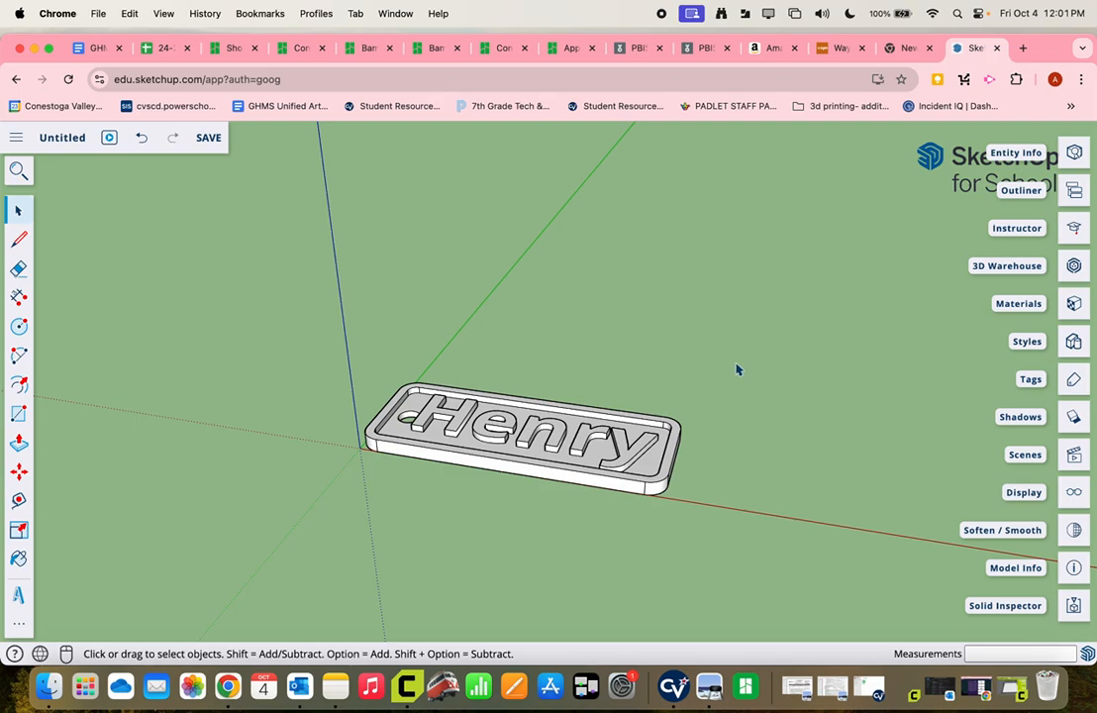
# Step: Save the model to the personal SketchUp folder in My Drive, naming it with the first name shown on the tag
pyautogui.click(68, 140)
pyautogui.click(642, 480)
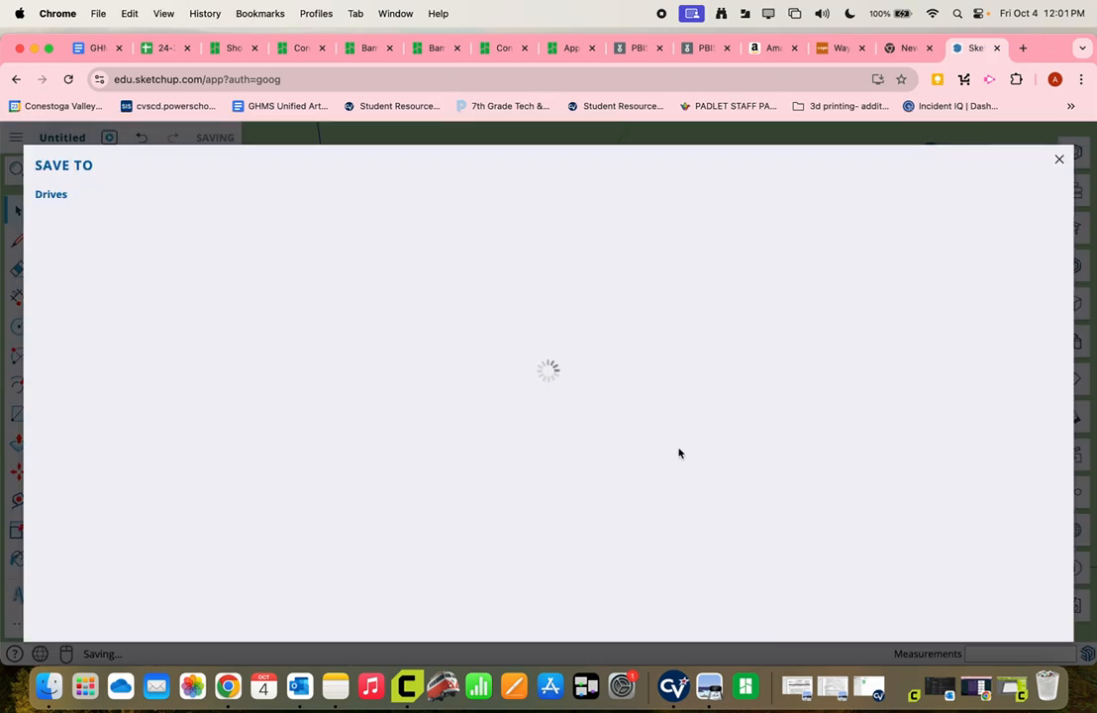
pyautogui.click(137, 306)
pyautogui.click(170, 297)
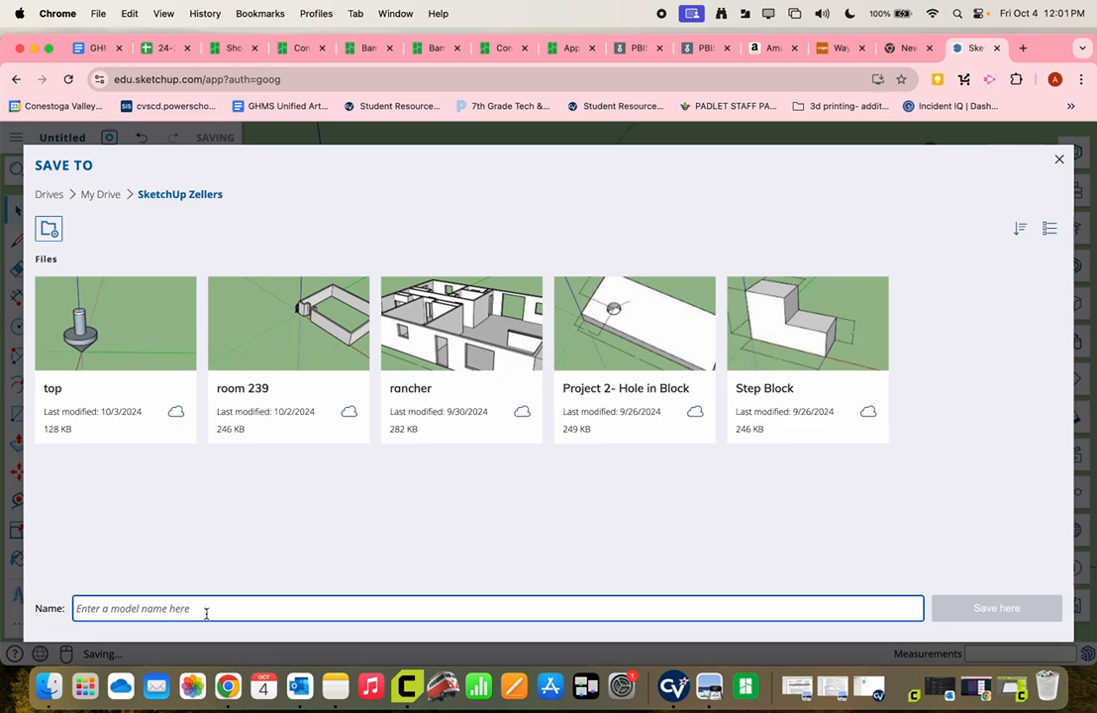
pyautogui.write('Hnery')
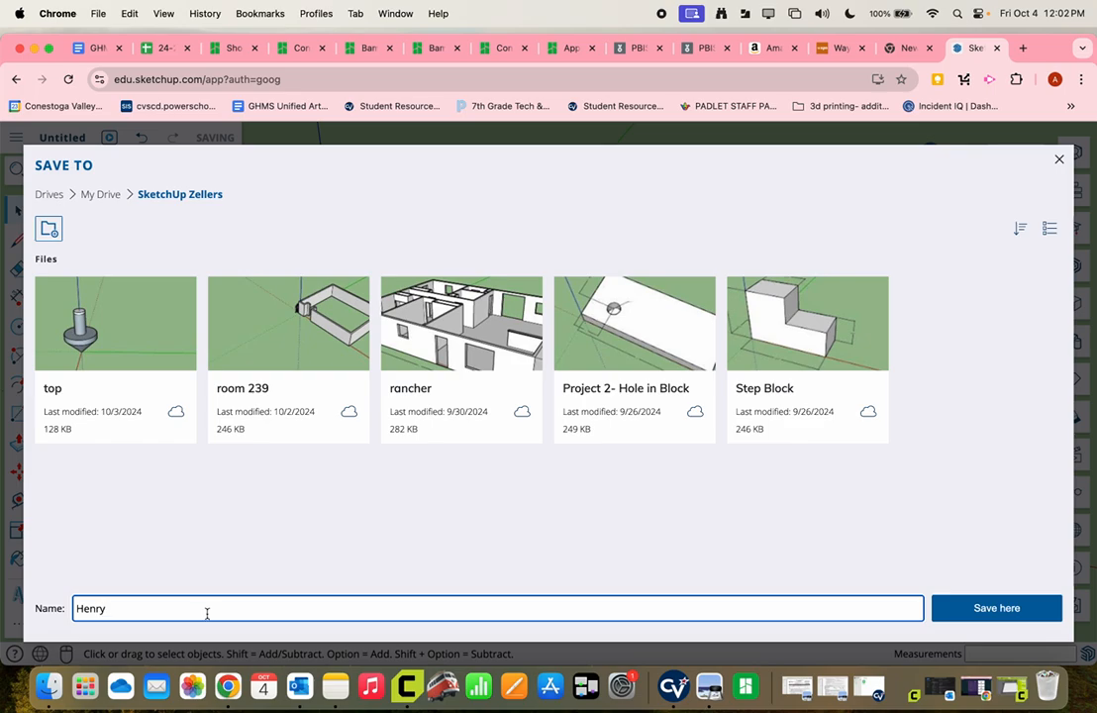
pyautogui.click(992, 613)
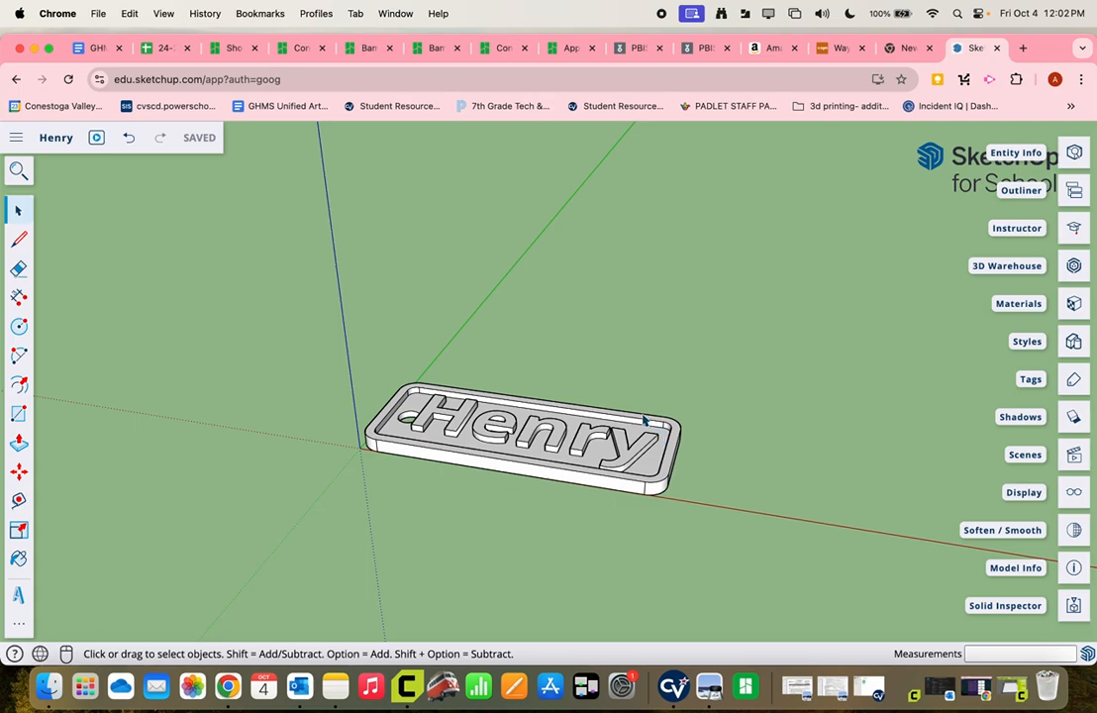
# Step: Download the name tag model as an STL file
pyautogui.click(15, 141)
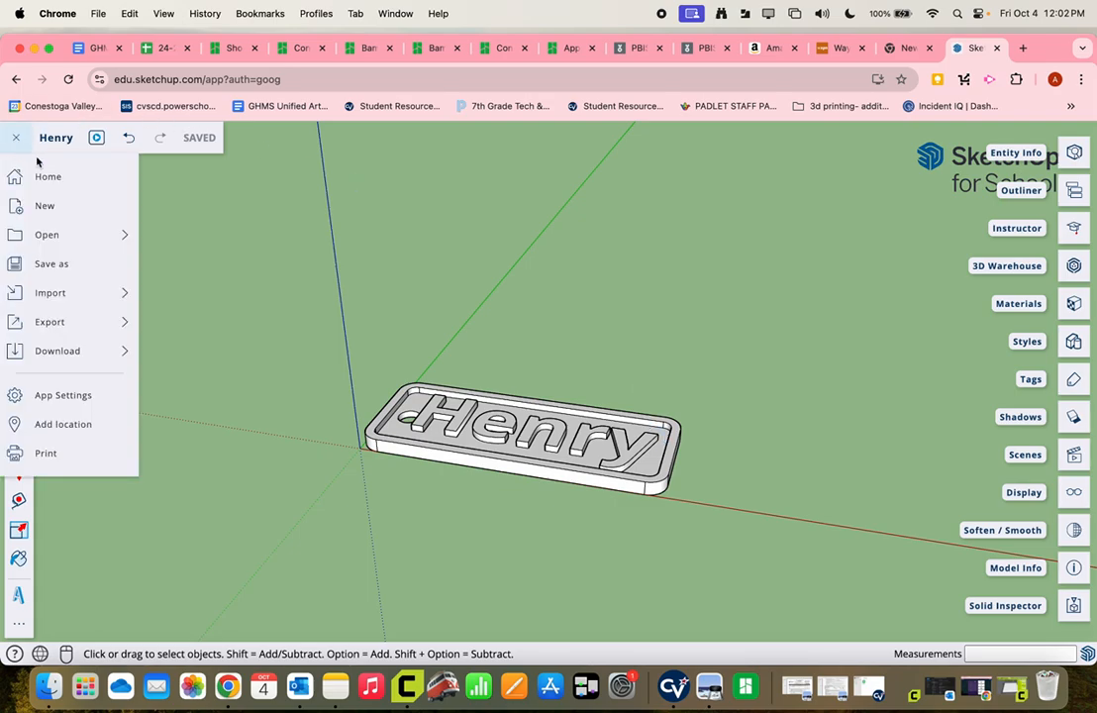
pyautogui.moveTo(71, 352)
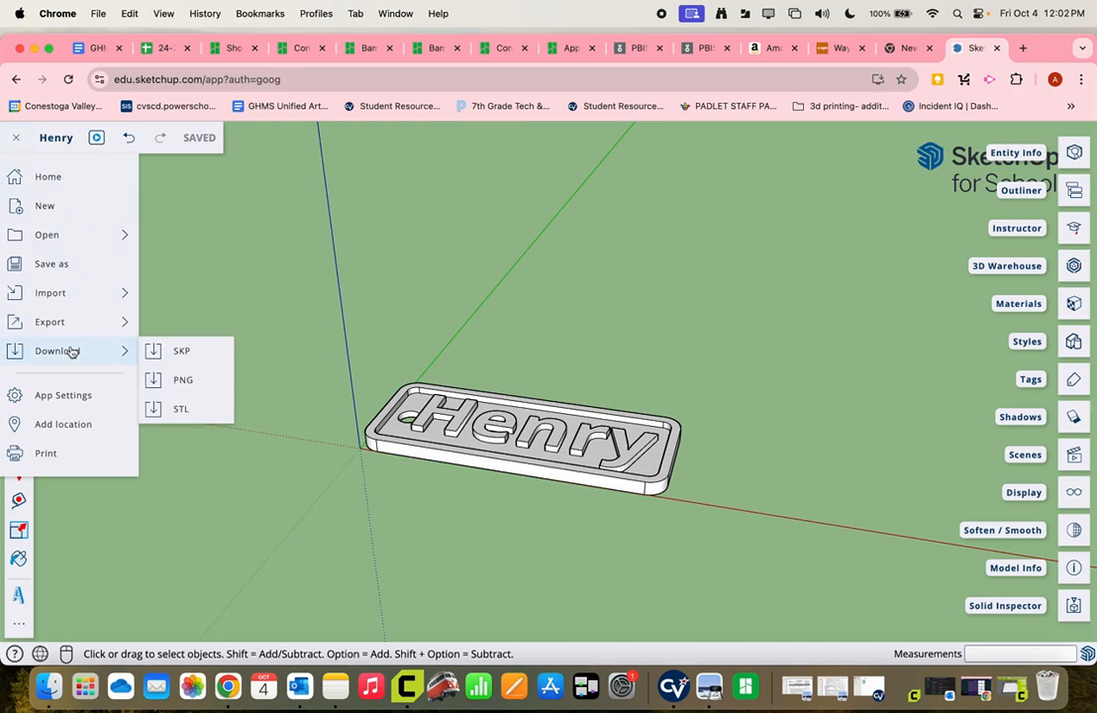
pyautogui.click(176, 409)
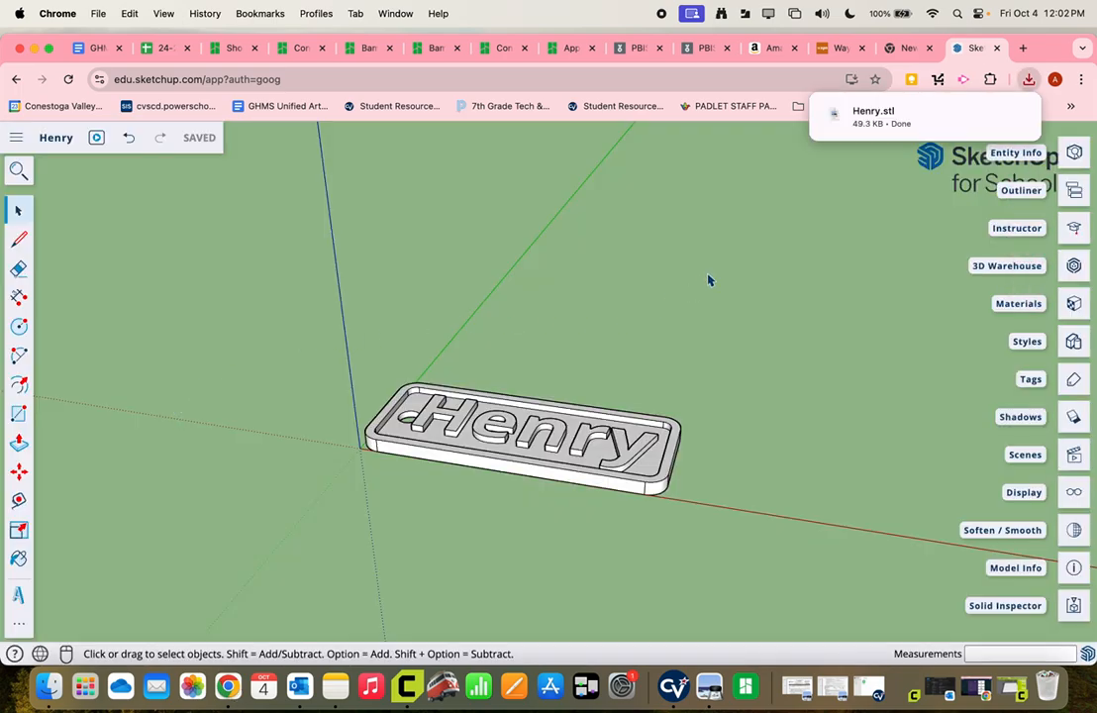
# Step: Show the downloaded STL file in the Downloads folder, and close the folder window
pyautogui.moveTo(946, 118)
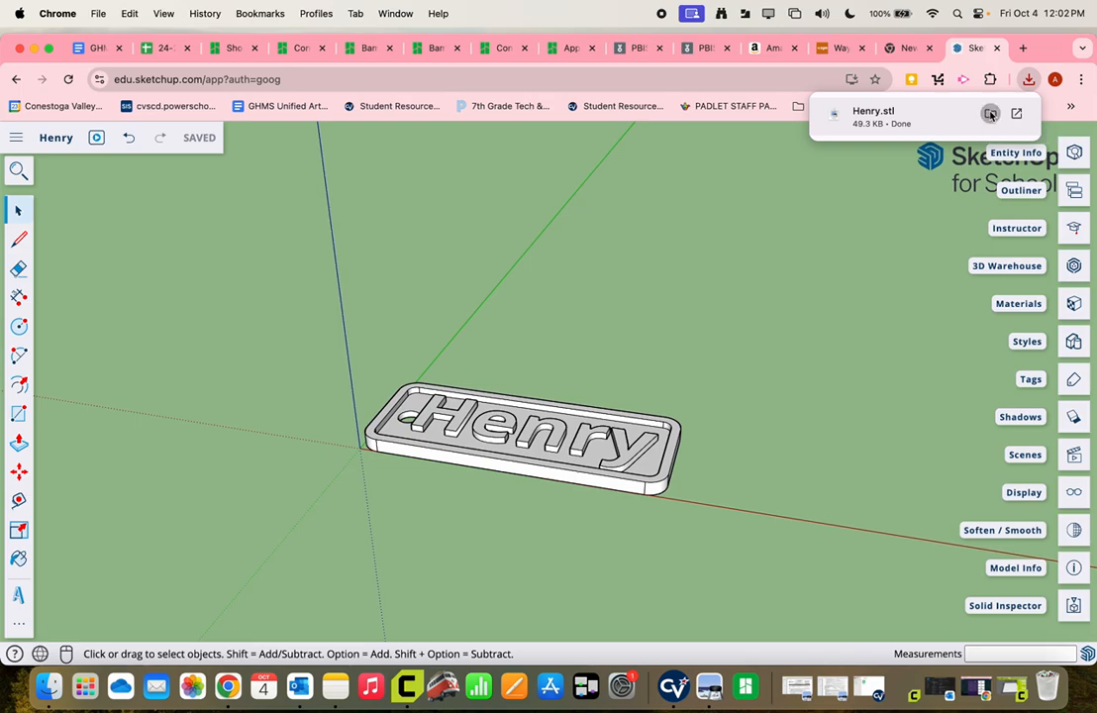
pyautogui.click(991, 115)
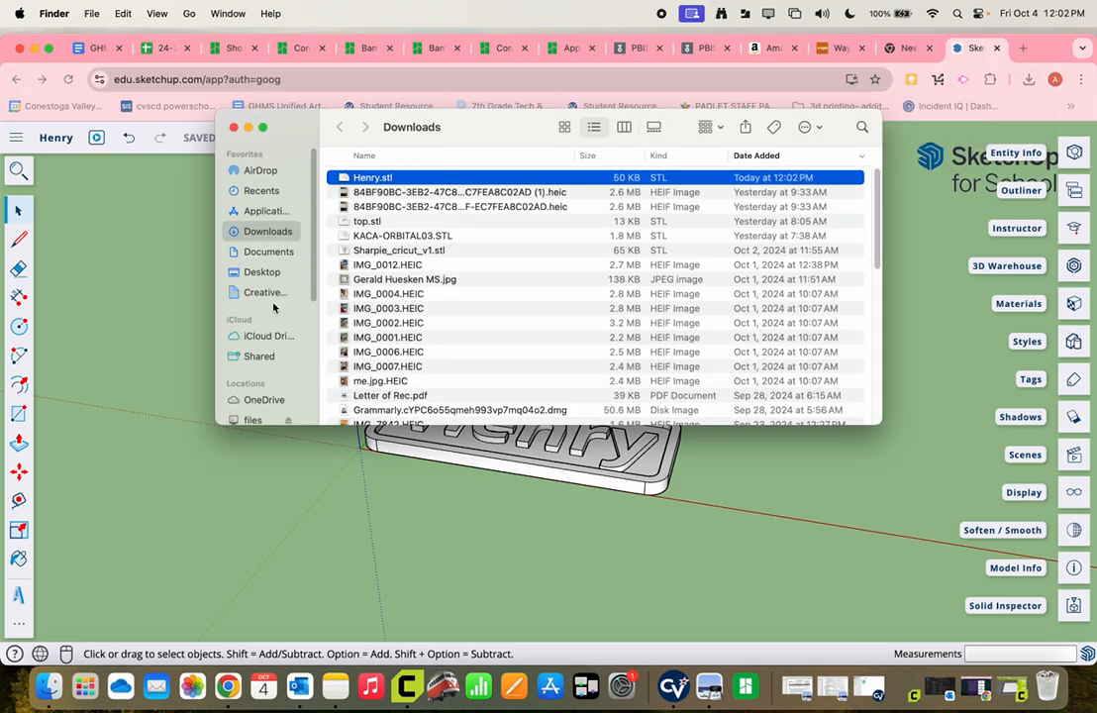
pyautogui.click(234, 127)
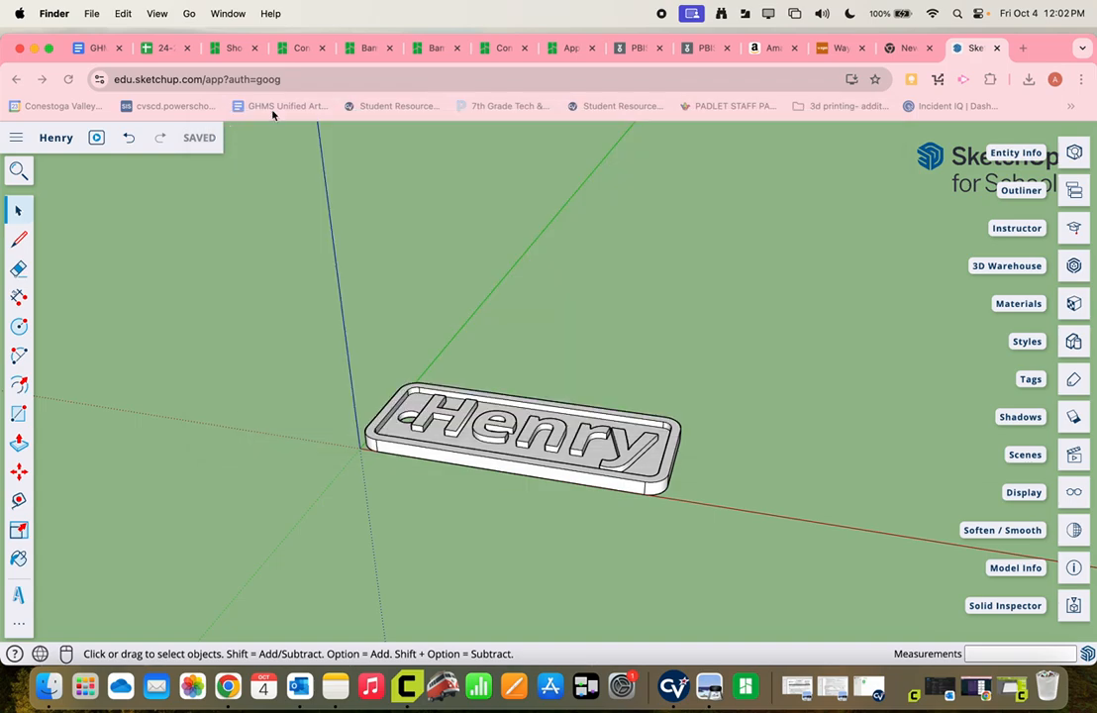